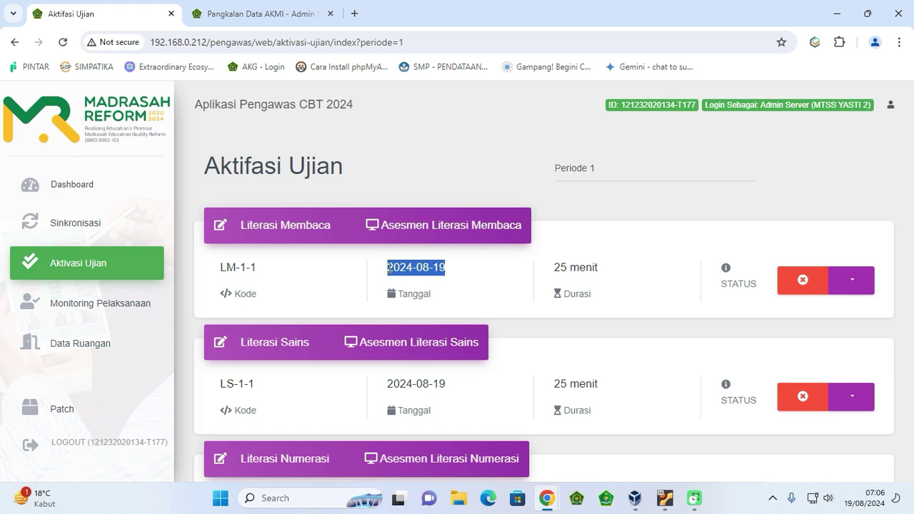
Step: Review the codes and dates of the session 1 and session 2 exams in the Periode 1 activation list
click(254, 267)
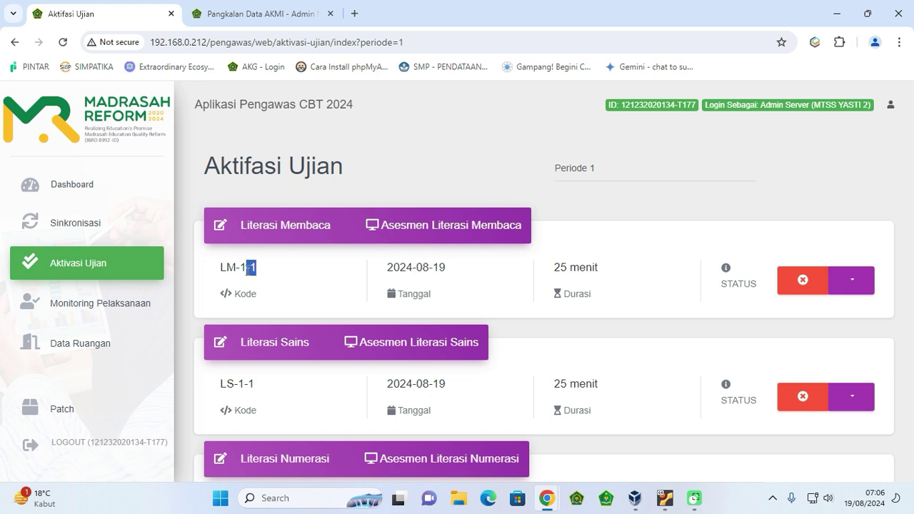
scroll(415, 222, down, 5)
scroll(415, 219, up, 1)
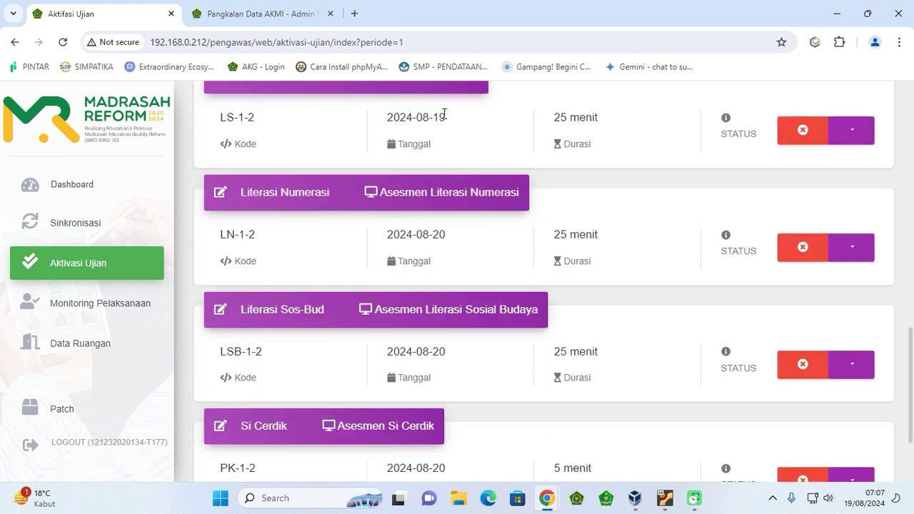
drag(445, 116, 387, 116)
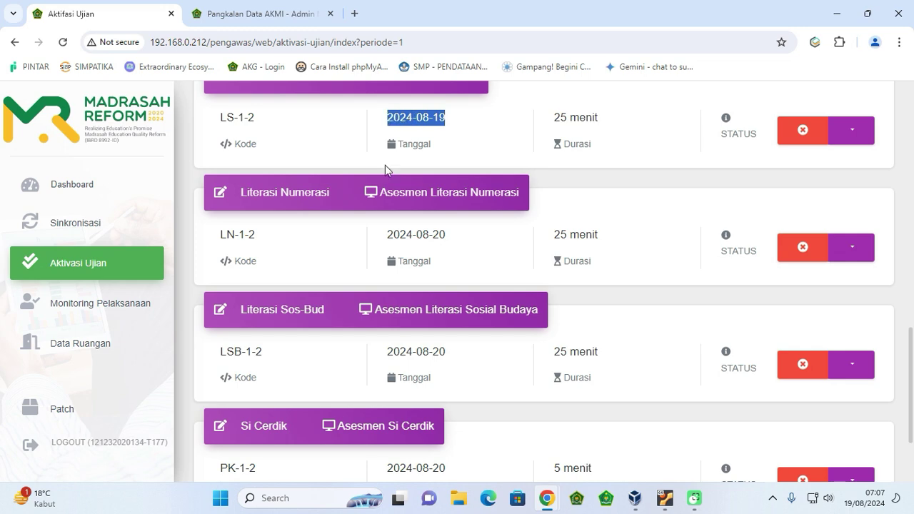
scroll(385, 182, up, 1)
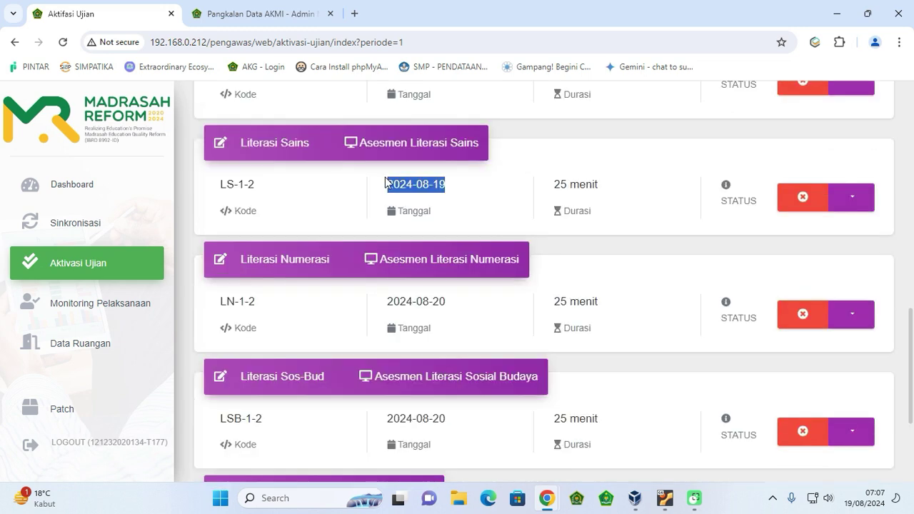
scroll(385, 182, up, 1)
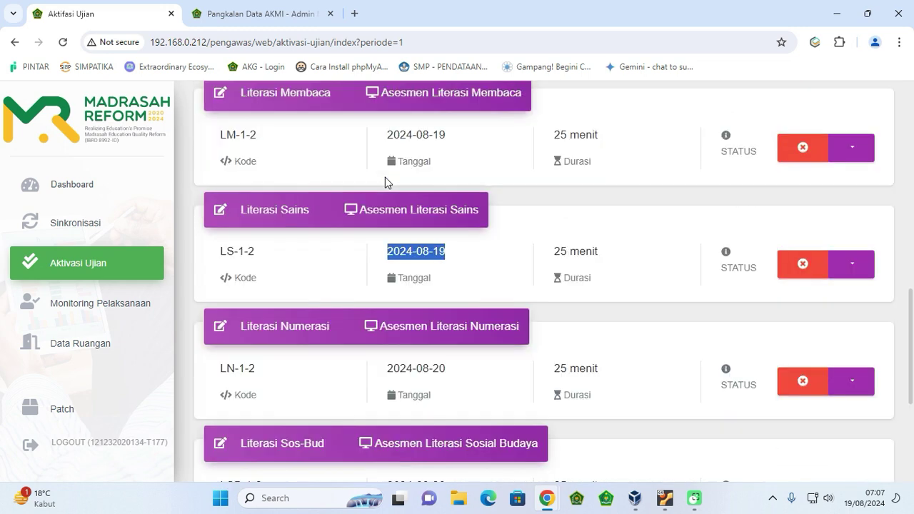
scroll(385, 177, up, 4)
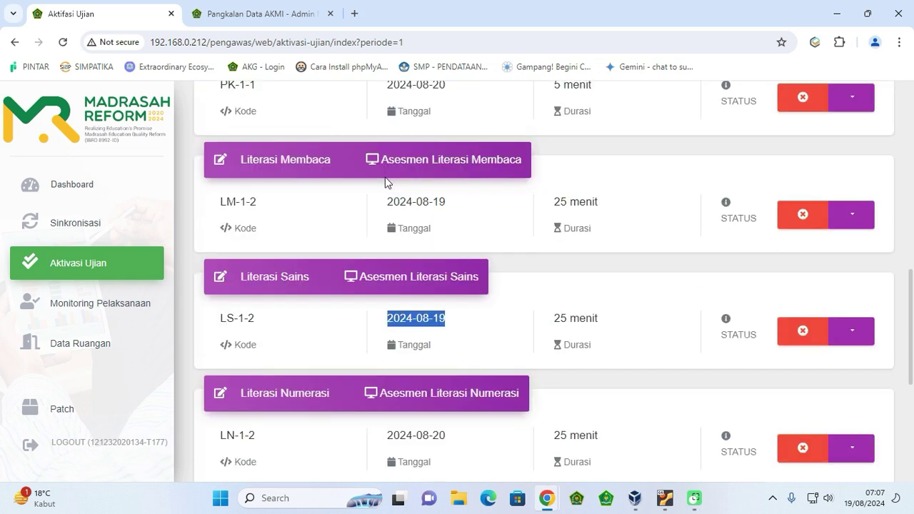
scroll(385, 182, up, 4)
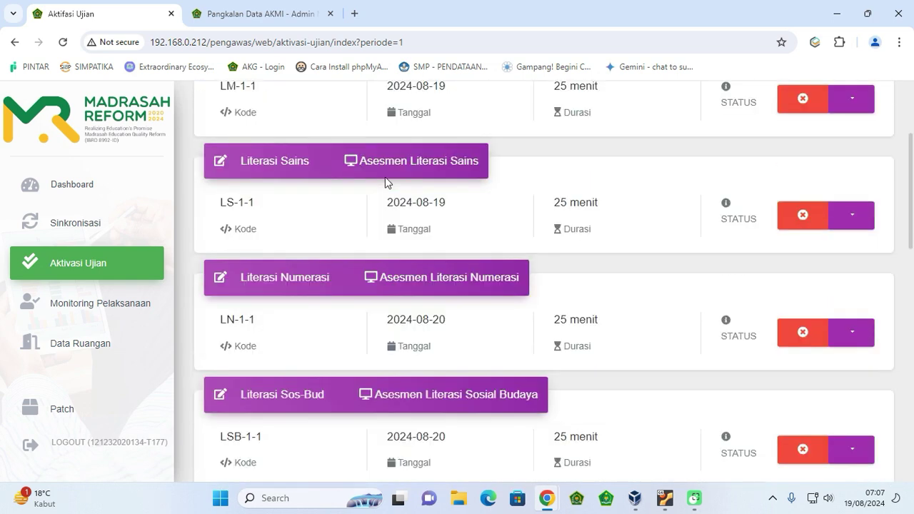
scroll(319, 205, up, 2)
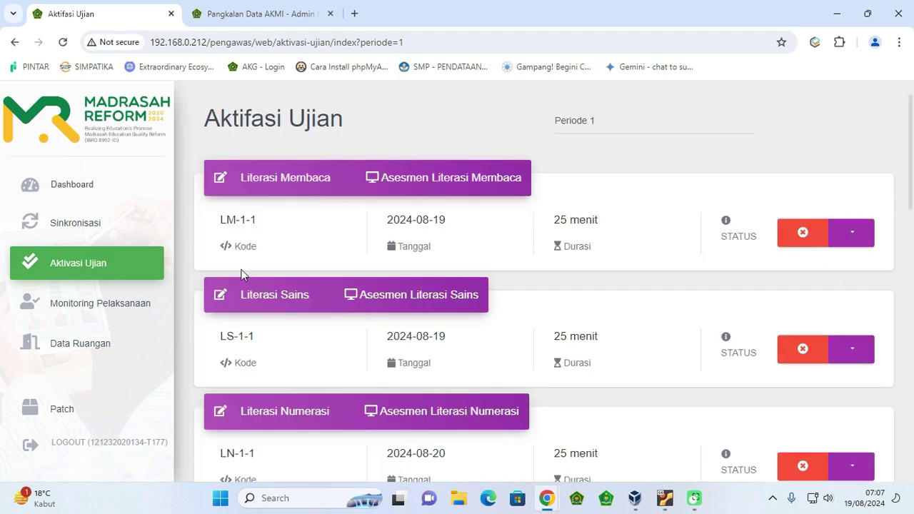
Step: Activate the session 1 exams Literasi Membaca (LM-1-1) and Literasi Sains (LS-1-1), confirming each activation
click(850, 240)
click(839, 264)
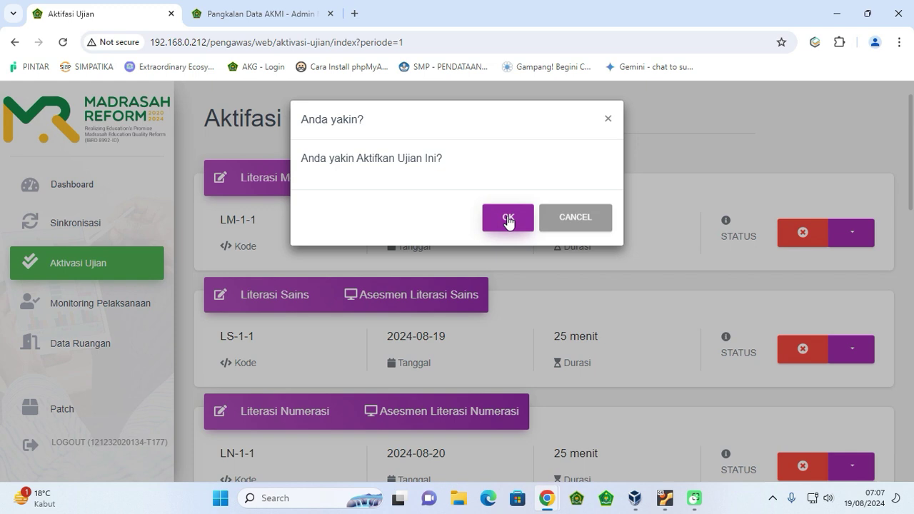
click(508, 219)
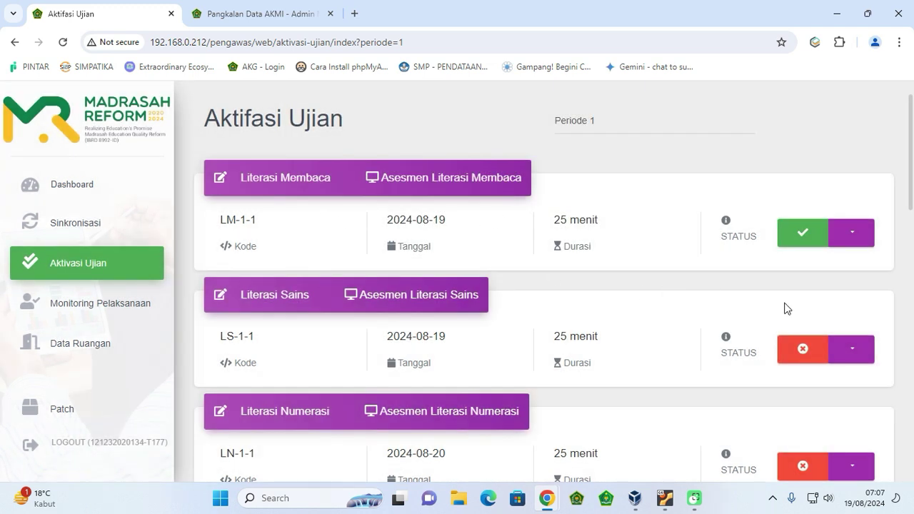
click(858, 367)
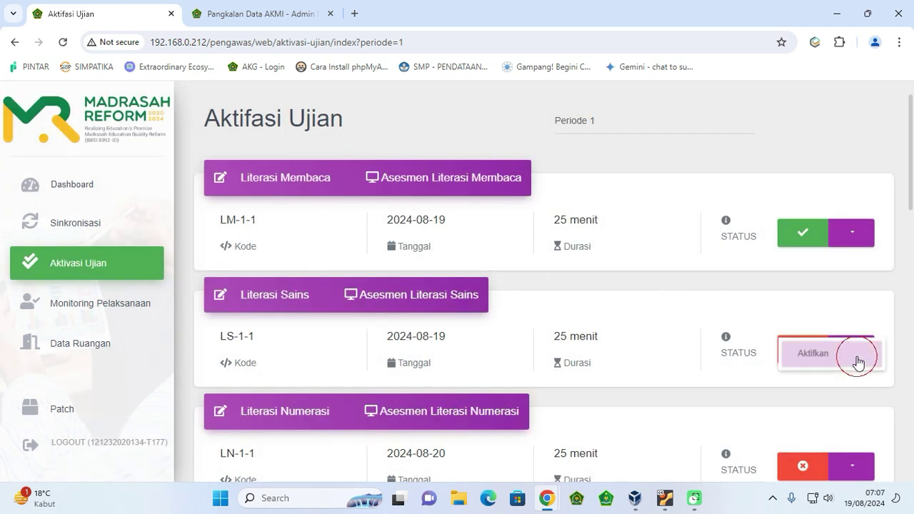
click(855, 379)
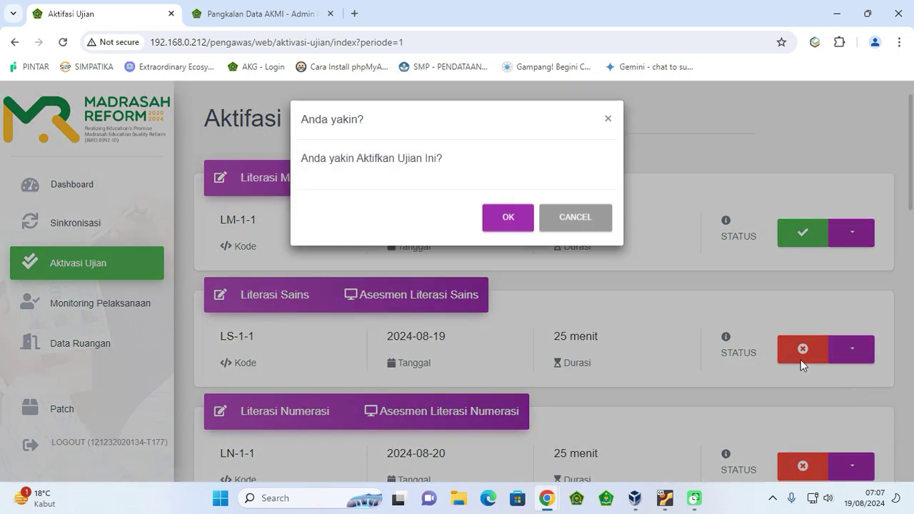
click(503, 218)
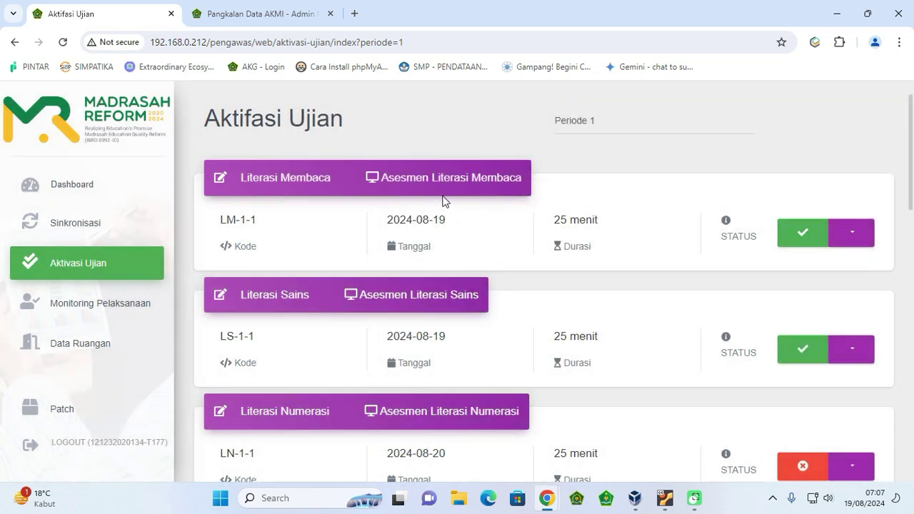
Step: Check the dates of the session 2 exams LM-1-2 and LS-1-2 against the date of LM-1-1
scroll(442, 203, down, 8)
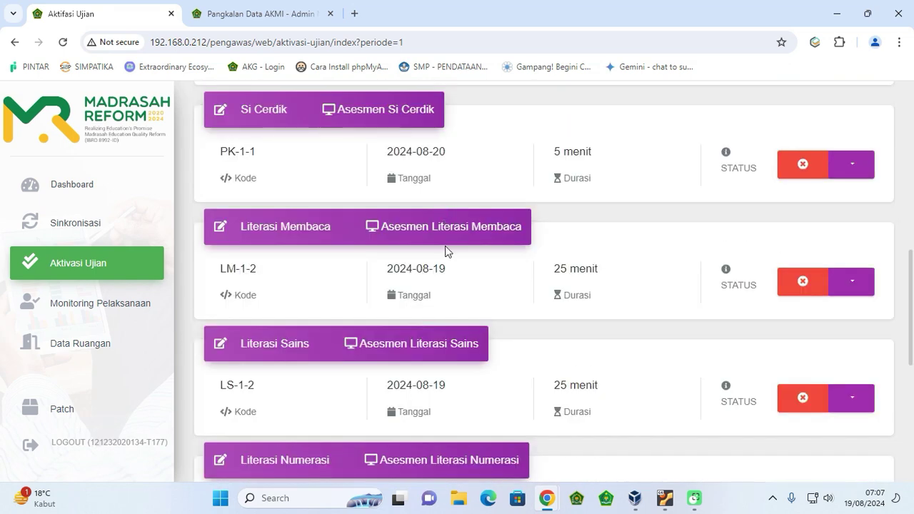
double_click(437, 272)
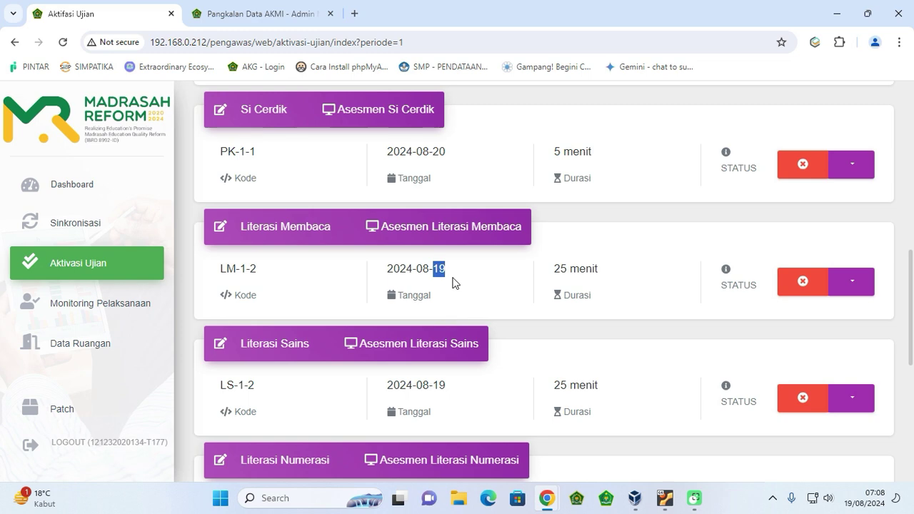
scroll(433, 357, down, 4)
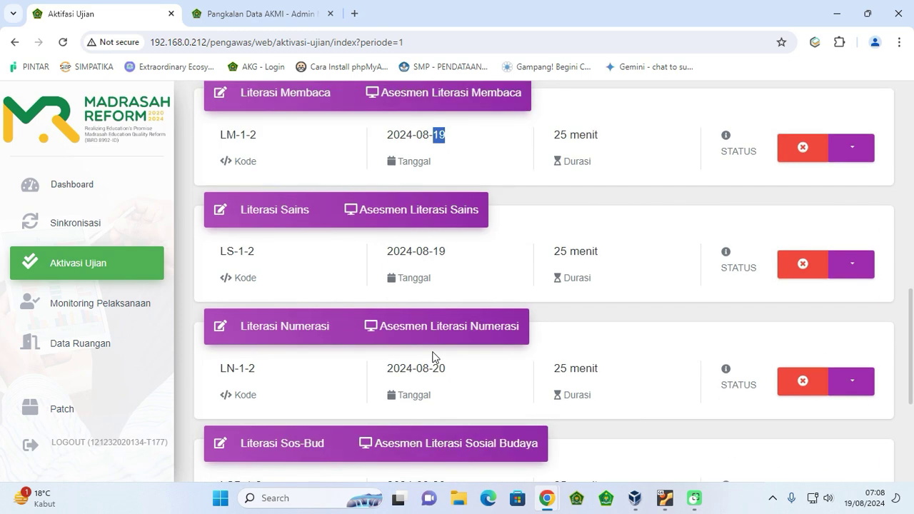
scroll(435, 356, up, 3)
scroll(433, 356, up, 10)
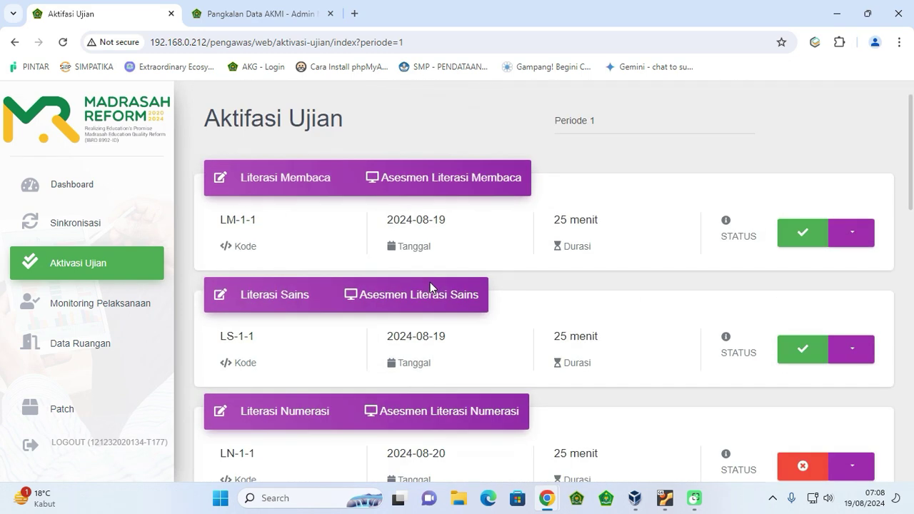
drag(449, 221, 398, 220)
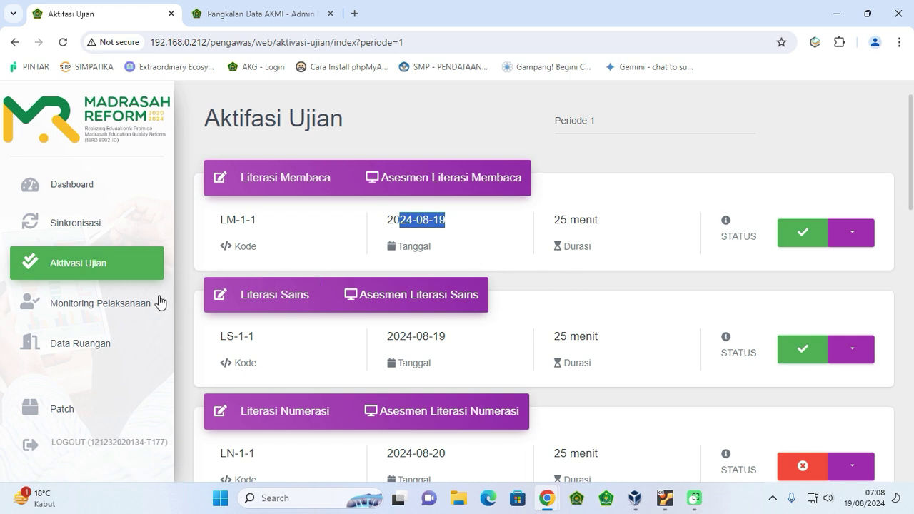
Step: Open the exam monitoring page, filter participants to Periode 1 - Ruang1(Sesi 1), and review their exam statuses
click(133, 313)
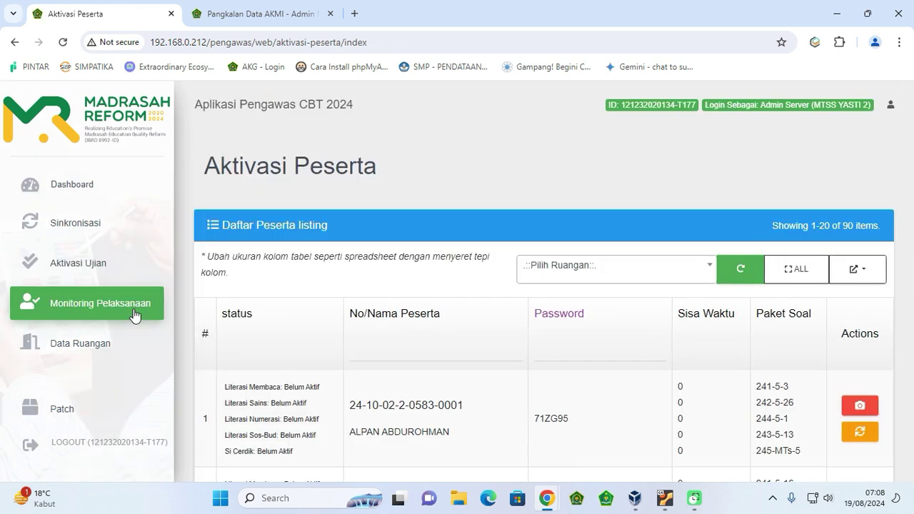
click(669, 279)
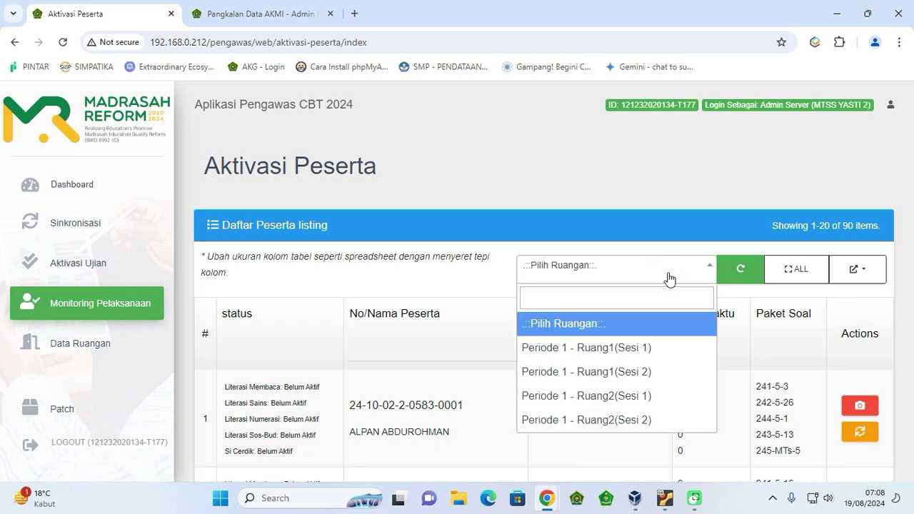
click(647, 352)
scroll(602, 340, down, 10)
scroll(600, 341, down, 15)
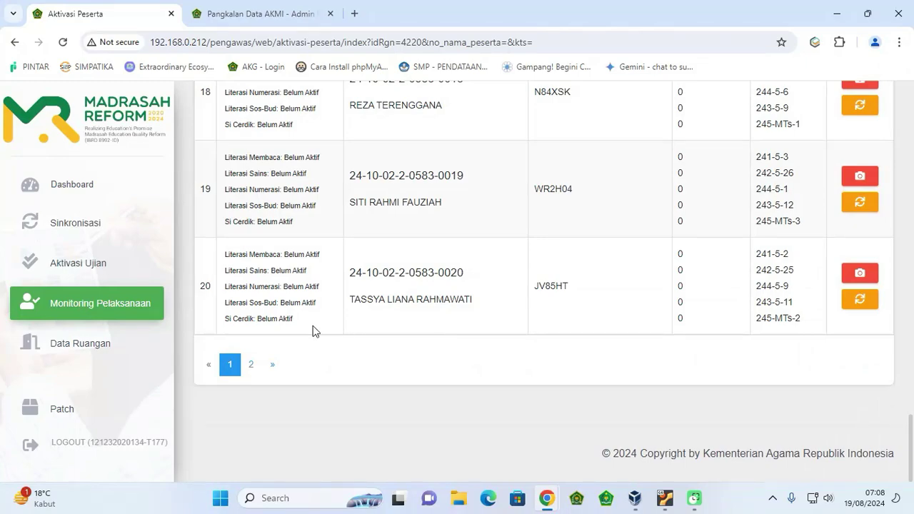
scroll(336, 329, up, 20)
scroll(187, 289, up, 2)
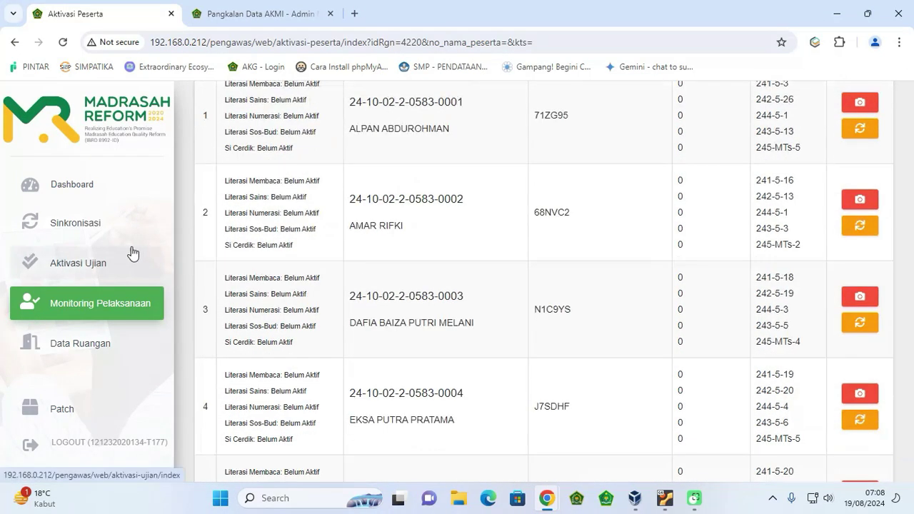
Step: Open and refresh the dashboard, then examine the inactive, active and finished participant counts for each exam session
click(101, 187)
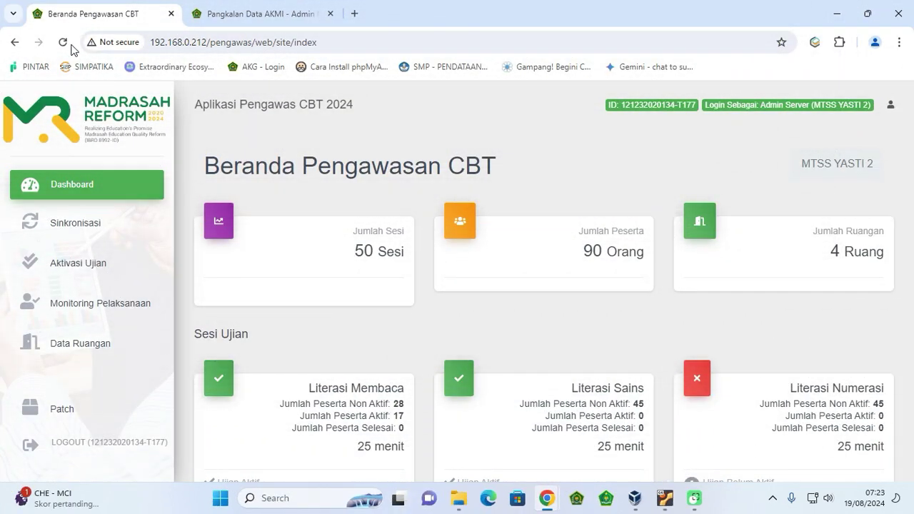
click(63, 42)
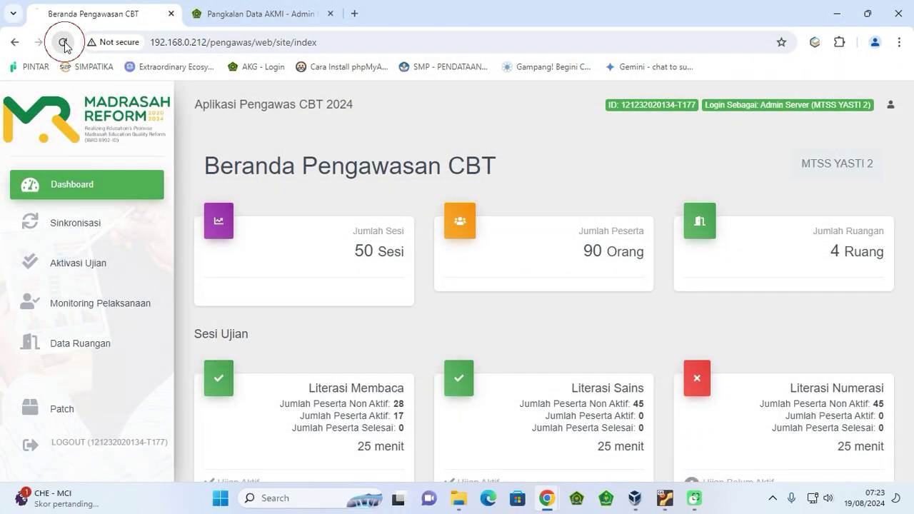
scroll(333, 270, down, 1)
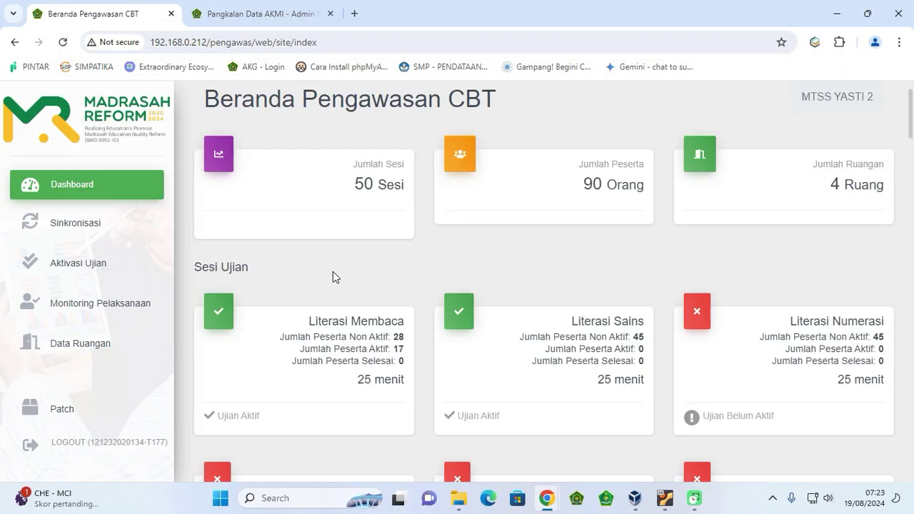
drag(395, 348, 404, 348)
double_click(397, 336)
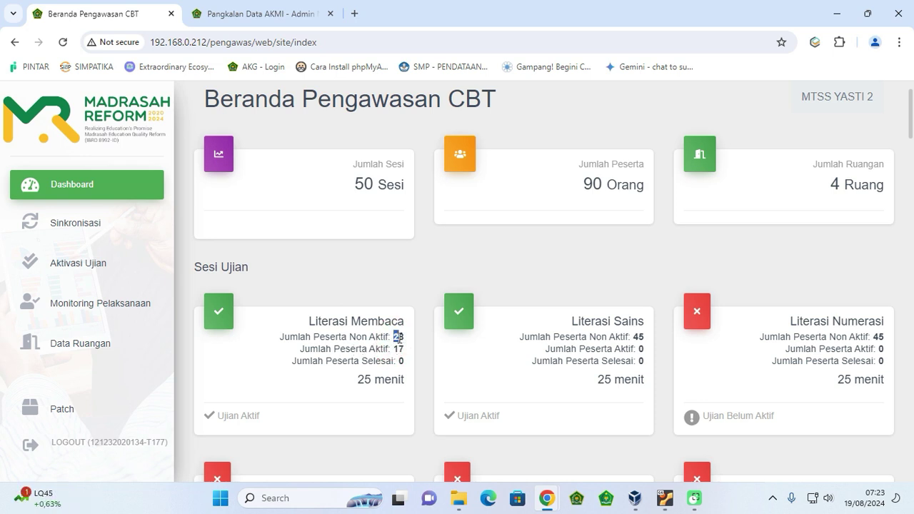
scroll(389, 352, down, 4)
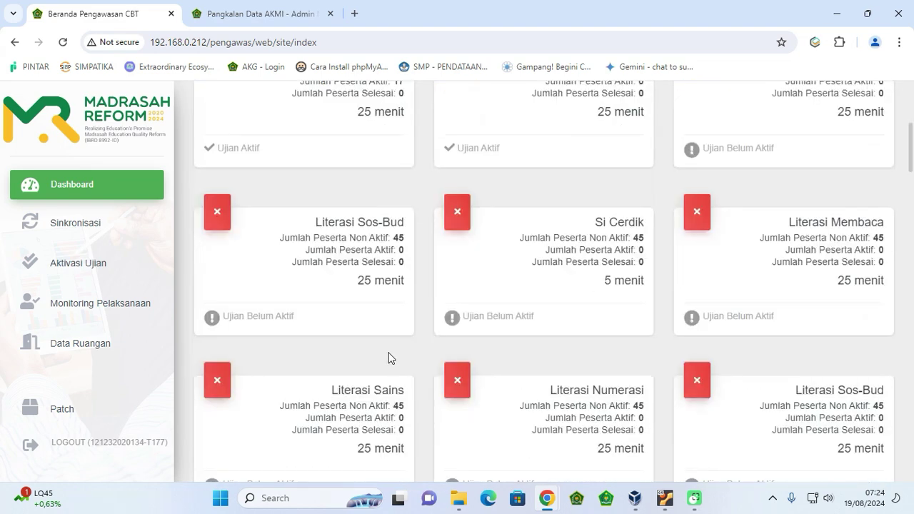
scroll(389, 352, up, 2)
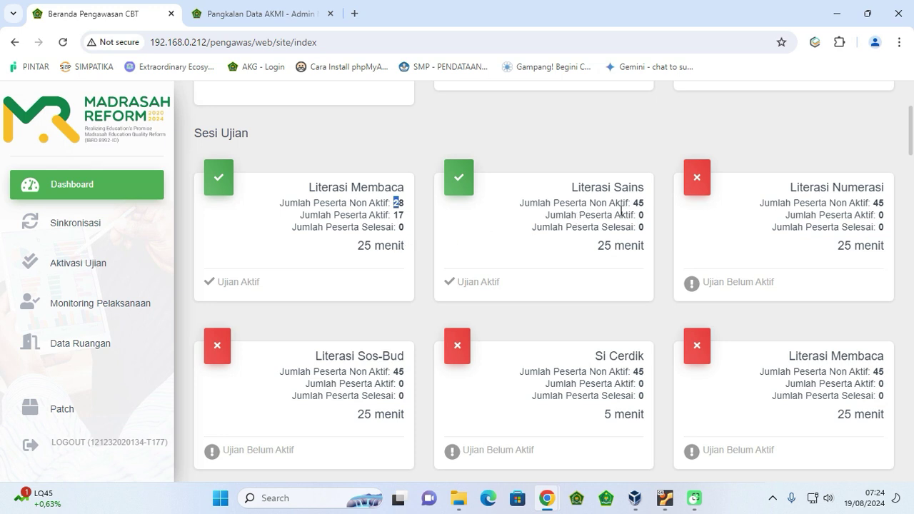
drag(306, 187, 410, 190)
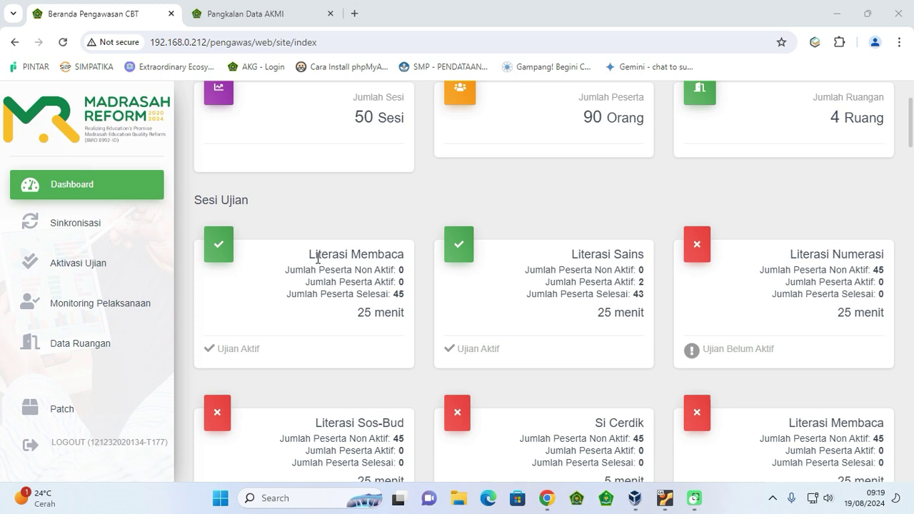
Step: Return to the exam activation page and display the exams of Periode 1
click(114, 266)
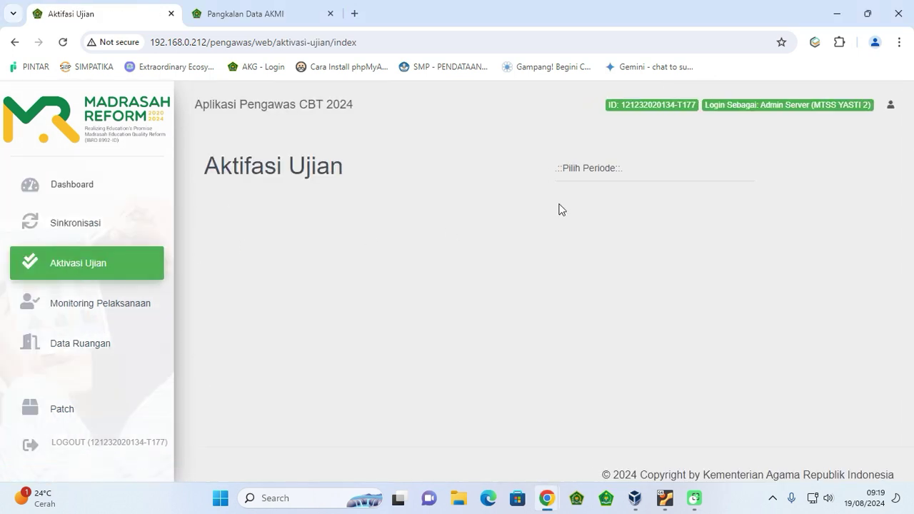
click(618, 177)
click(618, 200)
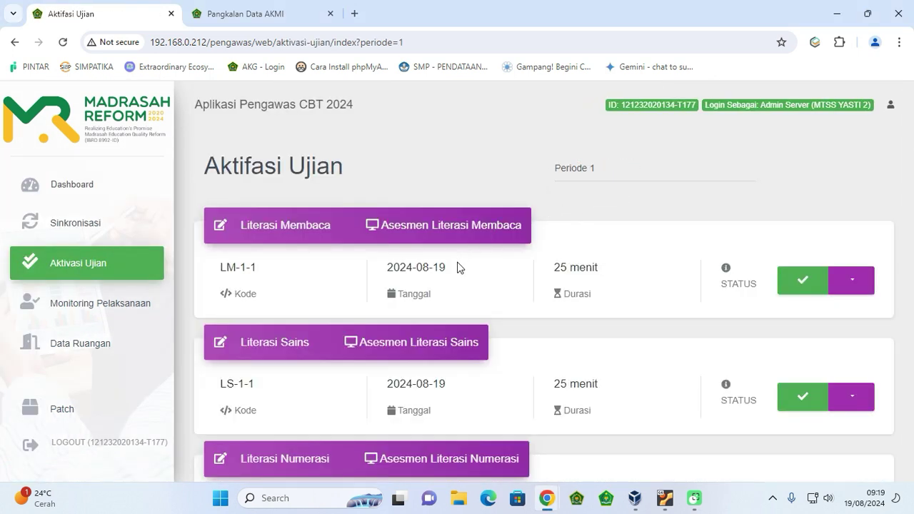
Step: Examine the codes, dates and activation statuses of the session 1 exams and of LM-1-2 for session 2
drag(452, 262, 306, 269)
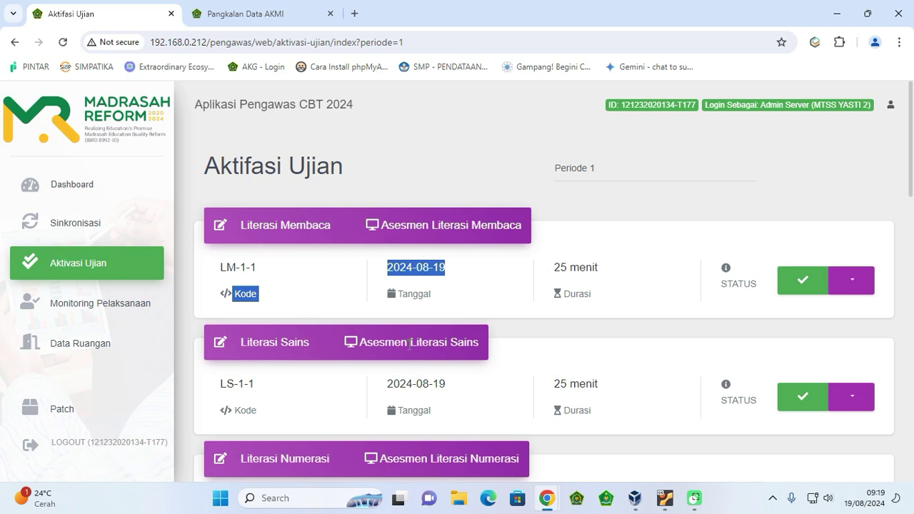
scroll(409, 343, down, 5)
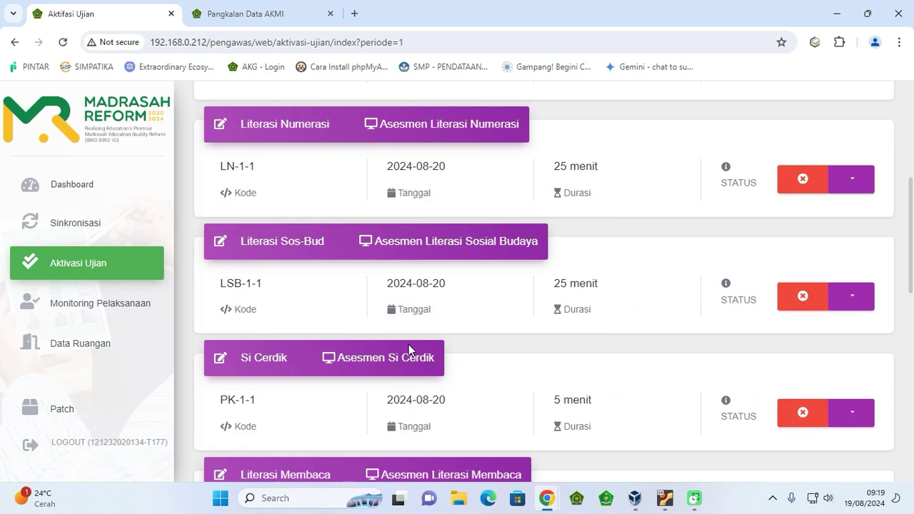
scroll(408, 348, down, 1)
scroll(408, 348, down, 3)
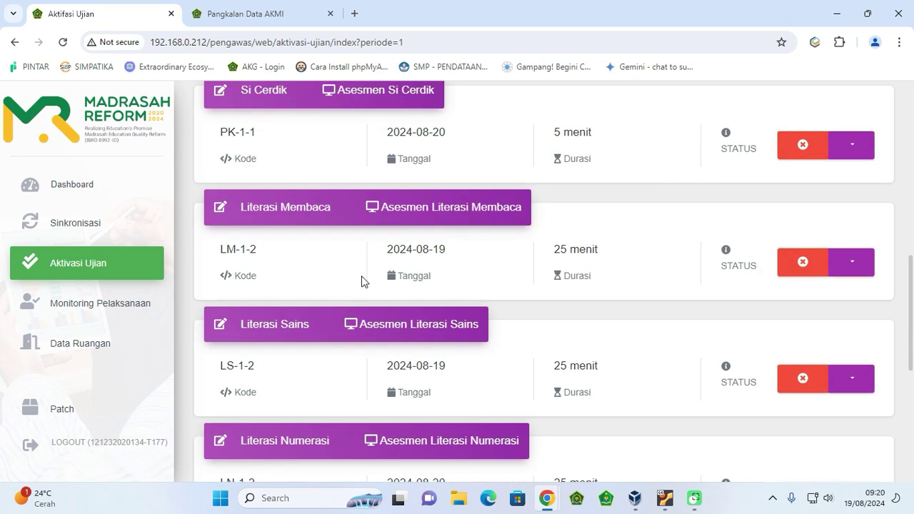
drag(261, 253, 240, 250)
drag(433, 248, 453, 253)
scroll(305, 323, up, 15)
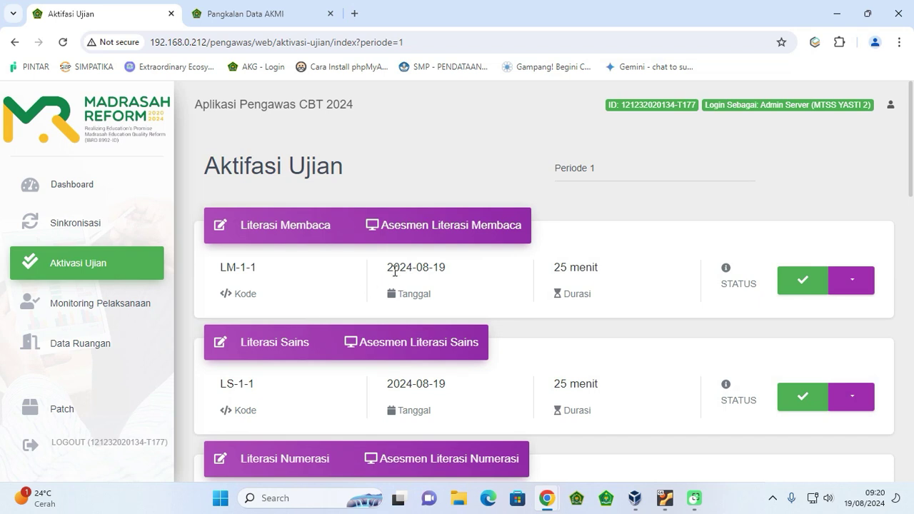
Step: Open the exam monitoring page and check the first participant's Literasi Membaca and Literasi Sains statuses
click(120, 302)
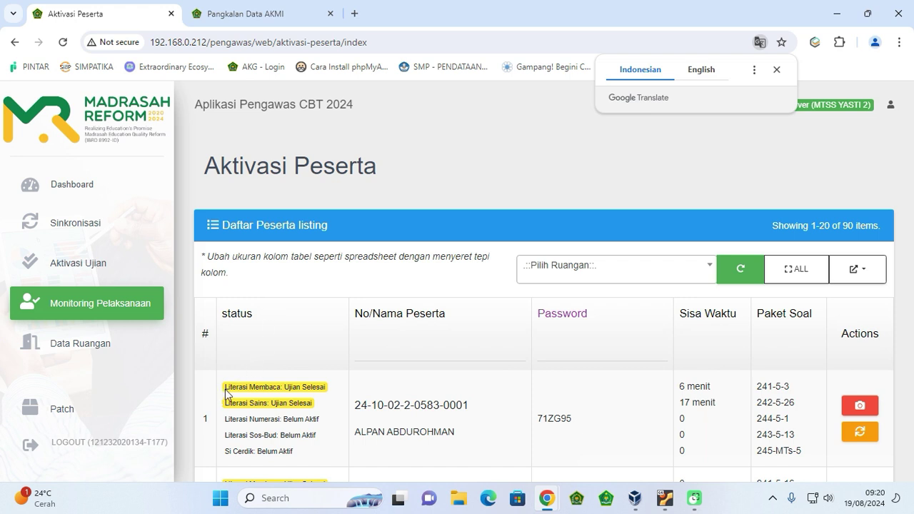
drag(224, 387, 314, 401)
click(314, 401)
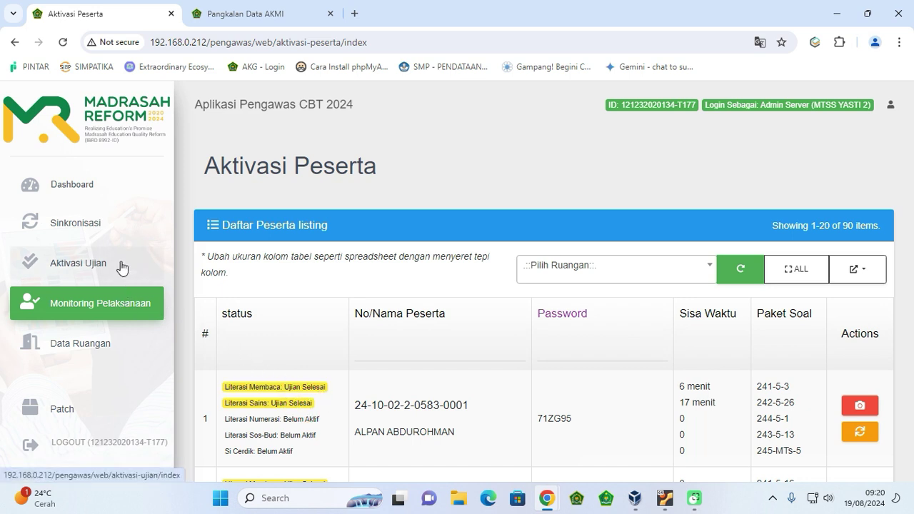
Step: Open the dashboard and compare the inactive, active and finished participant counts of the first Literasi Membaca and Literasi Sains sessions
click(110, 192)
scroll(439, 343, down, 2)
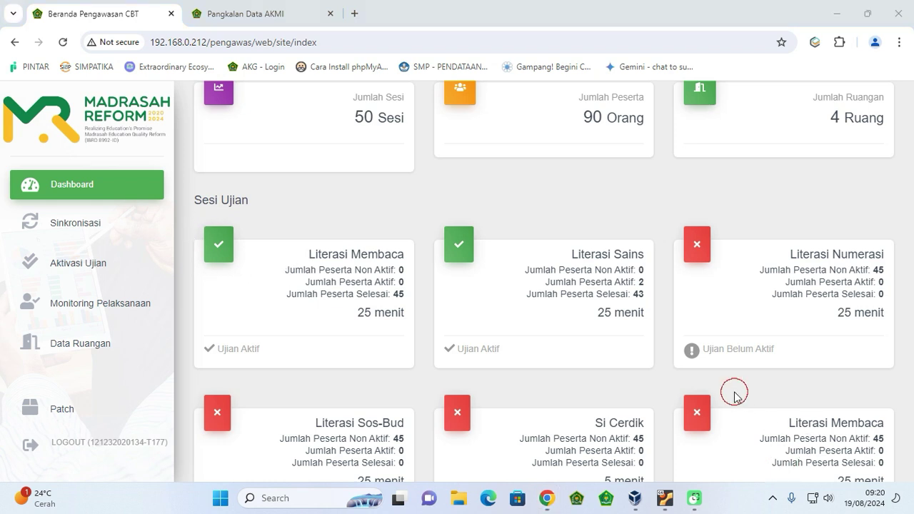
mouse_move(326, 227)
mouse_down()
mouse_move(295, 272)
mouse_move(387, 216)
mouse_up()
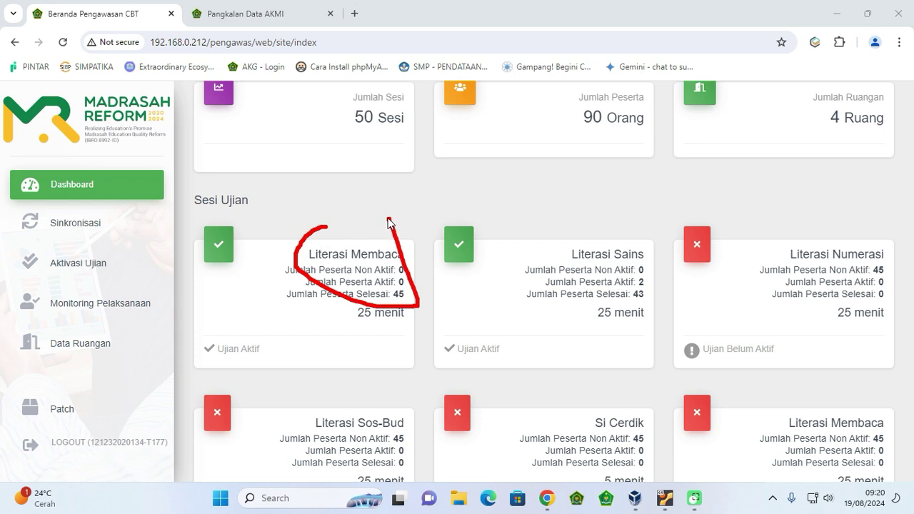
drag(571, 229, 711, 229)
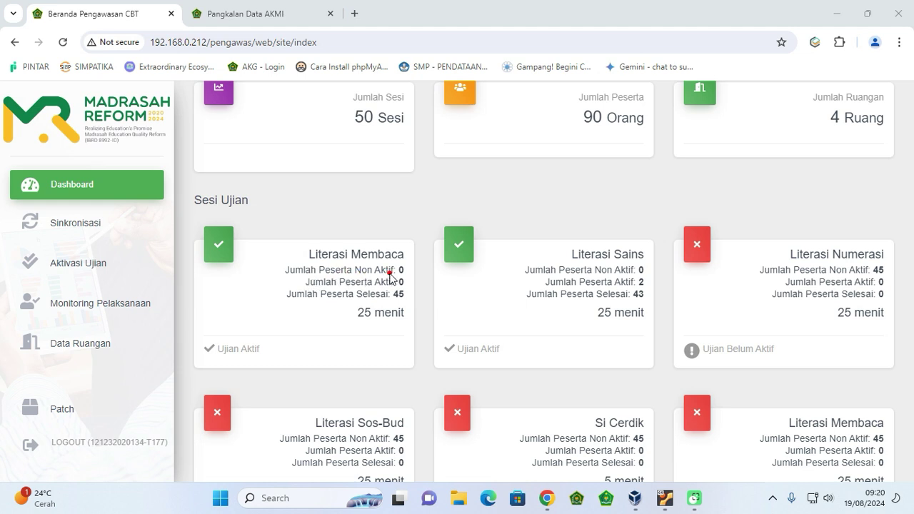
drag(407, 270, 420, 269)
click(413, 283)
drag(409, 294, 418, 296)
drag(648, 269, 655, 283)
drag(413, 270, 412, 284)
drag(647, 270, 646, 284)
click(638, 279)
drag(648, 282, 659, 282)
drag(406, 262, 406, 295)
drag(648, 266, 650, 293)
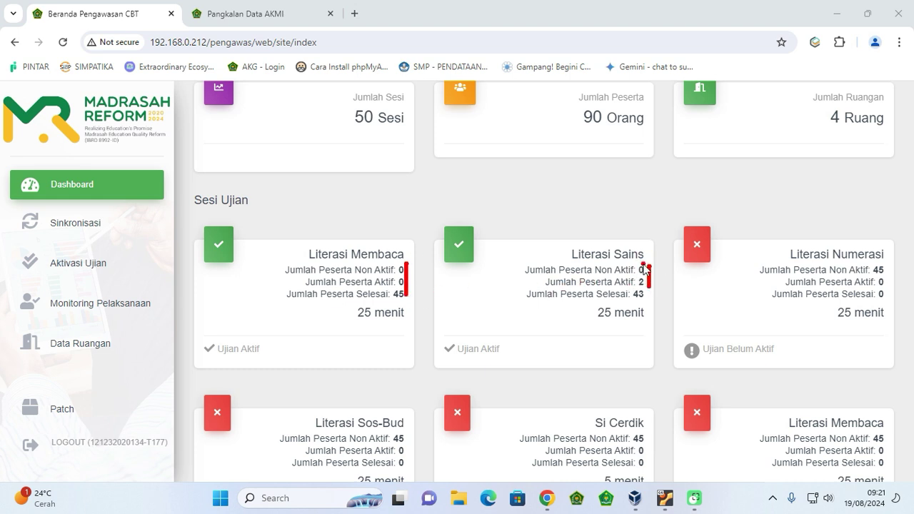
drag(643, 267, 695, 244)
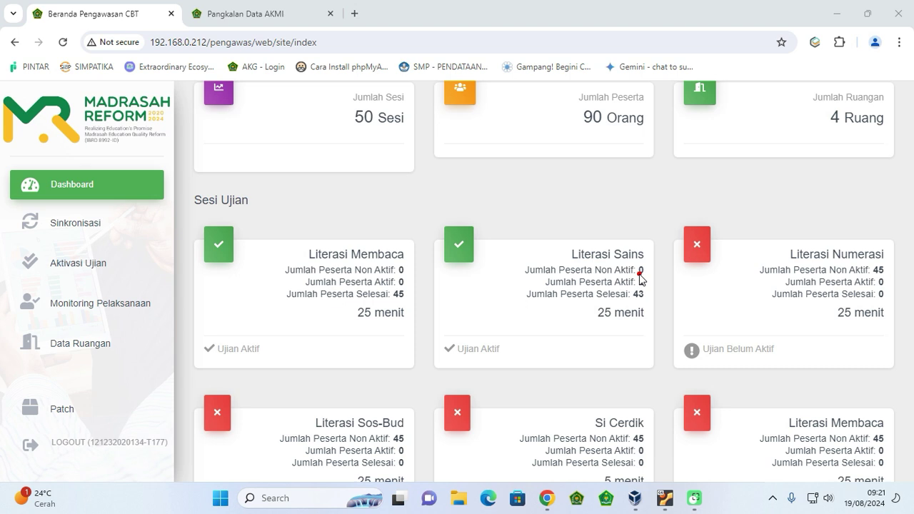
mouse_move(596, 240)
mouse_down()
mouse_move(599, 252)
mouse_move(648, 226)
mouse_up()
mouse_move(407, 244)
mouse_down()
mouse_move(407, 304)
mouse_move(320, 317)
mouse_move(305, 261)
mouse_move(408, 249)
mouse_up()
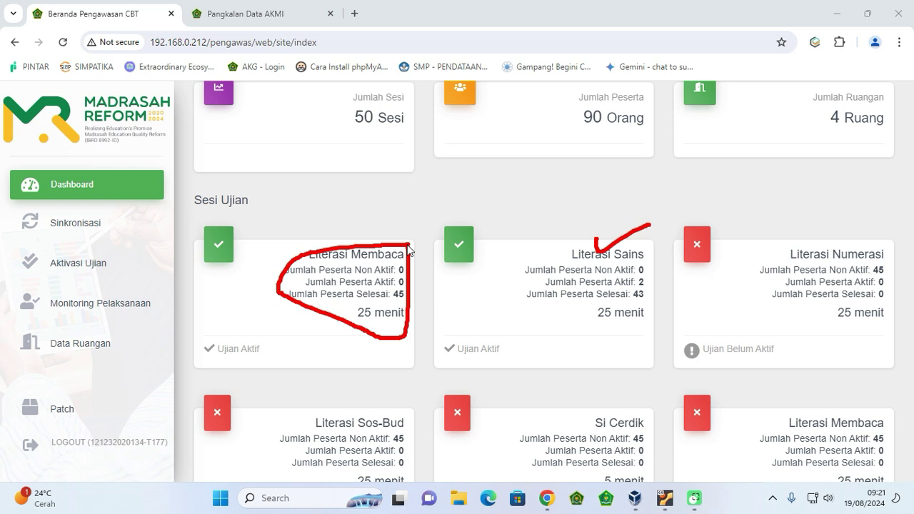
mouse_move(434, 290)
mouse_down()
mouse_move(532, 291)
mouse_move(513, 309)
mouse_up()
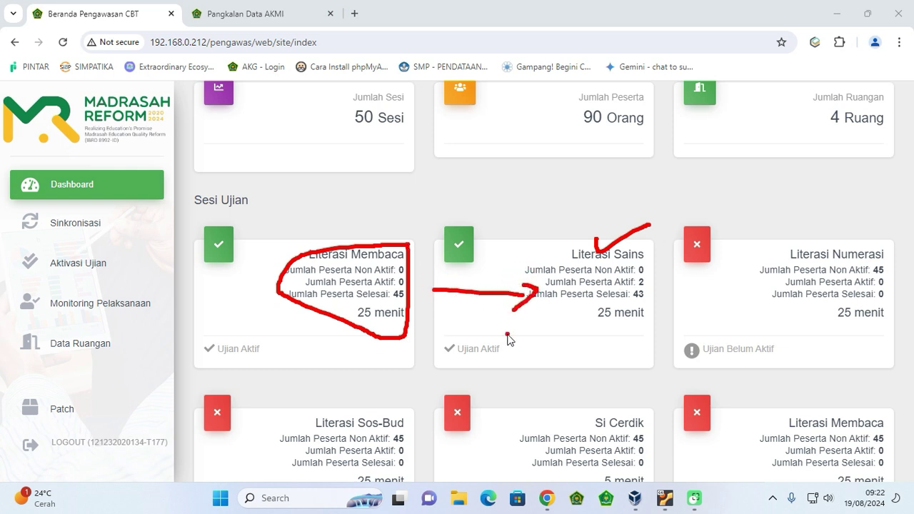
mouse_move(410, 246)
mouse_down()
mouse_move(392, 266)
mouse_move(417, 300)
mouse_up()
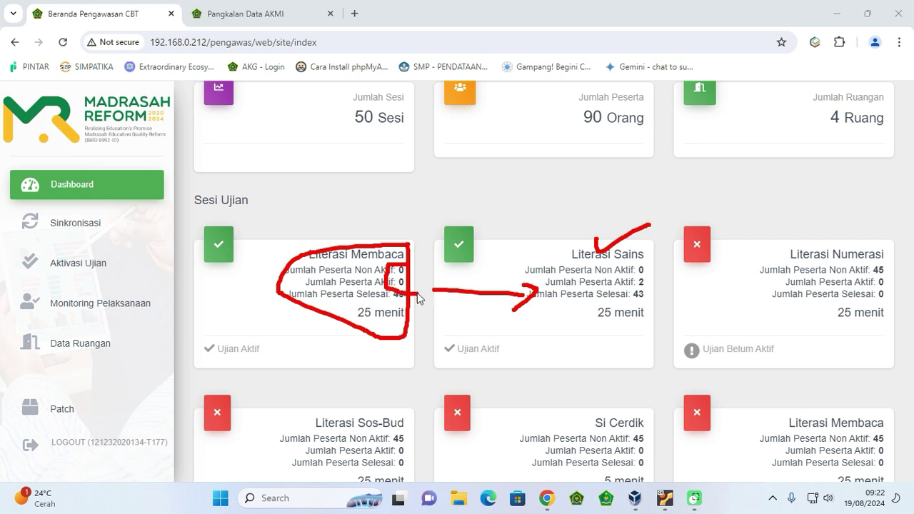
click(593, 275)
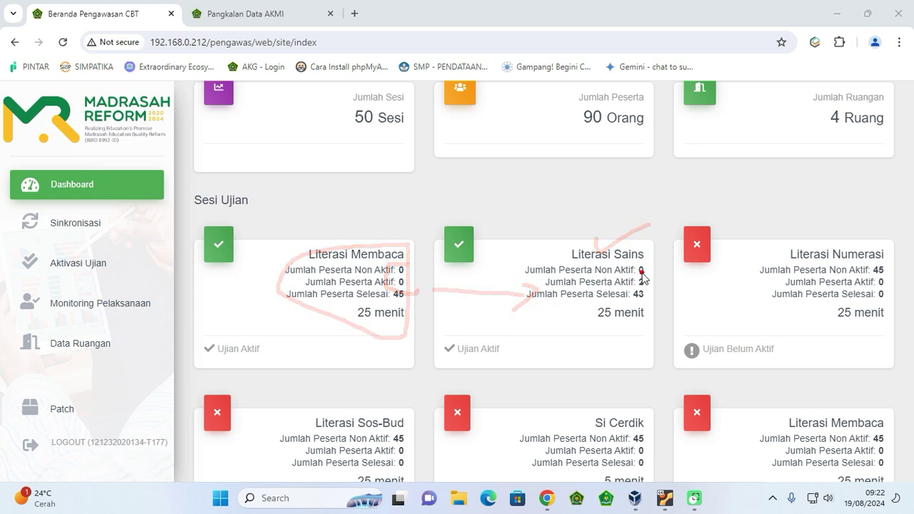
drag(648, 256, 647, 298)
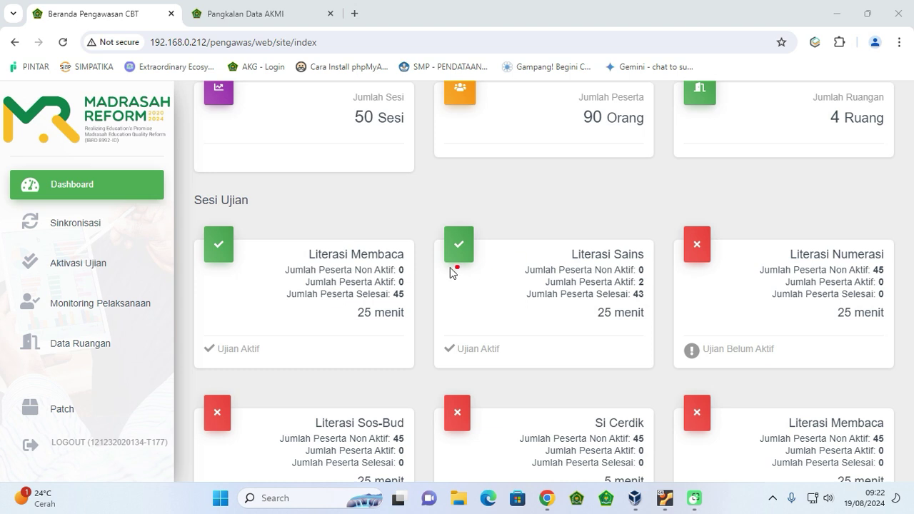
drag(411, 282, 421, 281)
mouse_move(652, 272)
mouse_down()
mouse_move(667, 272)
mouse_move(663, 283)
mouse_up()
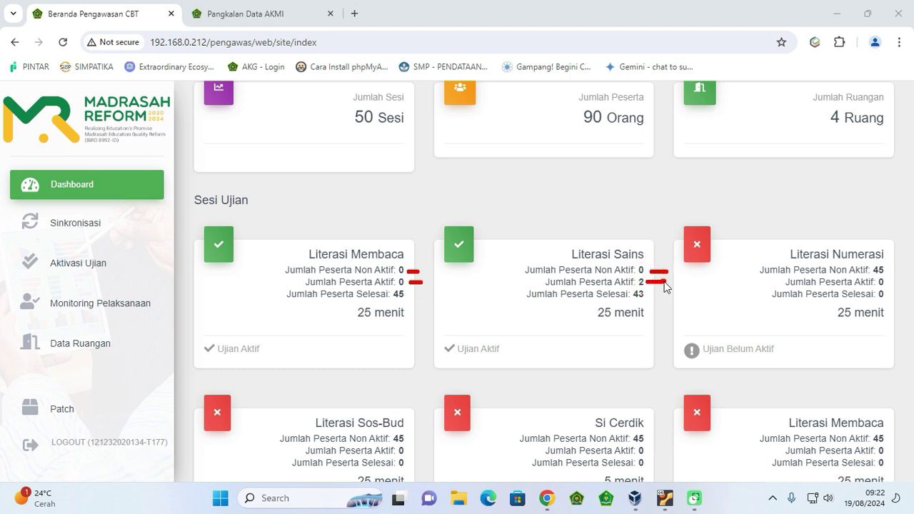
click(411, 250)
drag(412, 250, 429, 243)
drag(398, 265, 399, 275)
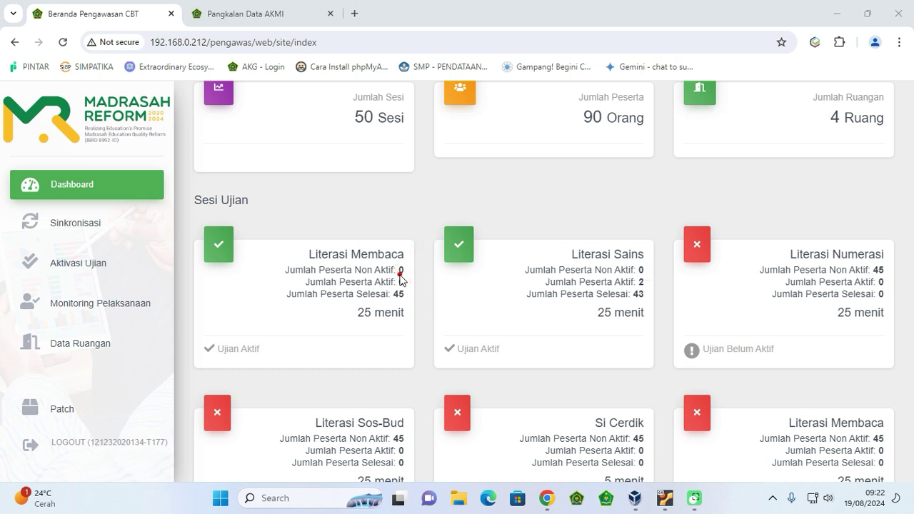
drag(408, 259, 409, 284)
drag(402, 270, 424, 270)
mouse_move(586, 232)
mouse_down()
mouse_move(603, 238)
mouse_move(645, 214)
mouse_up()
drag(414, 286, 469, 276)
drag(648, 275, 650, 284)
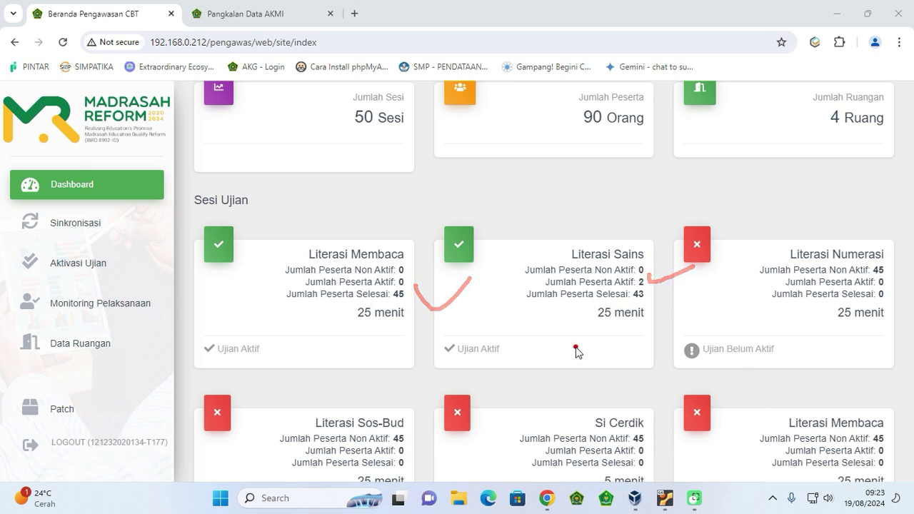
mouse_move(186, 214)
mouse_down()
mouse_move(587, 227)
mouse_move(667, 306)
mouse_move(502, 380)
mouse_up()
mouse_move(196, 217)
mouse_down()
mouse_move(438, 215)
mouse_move(655, 227)
mouse_move(665, 325)
mouse_up()
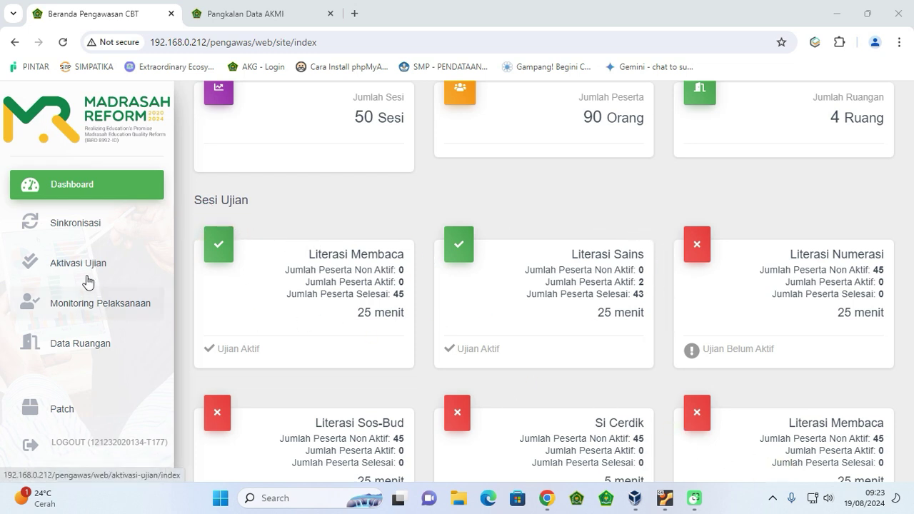
Step: Look in on the monitoring and exam activation pages, returning to the dashboard to check the active participant count for Literasi Sains
click(89, 305)
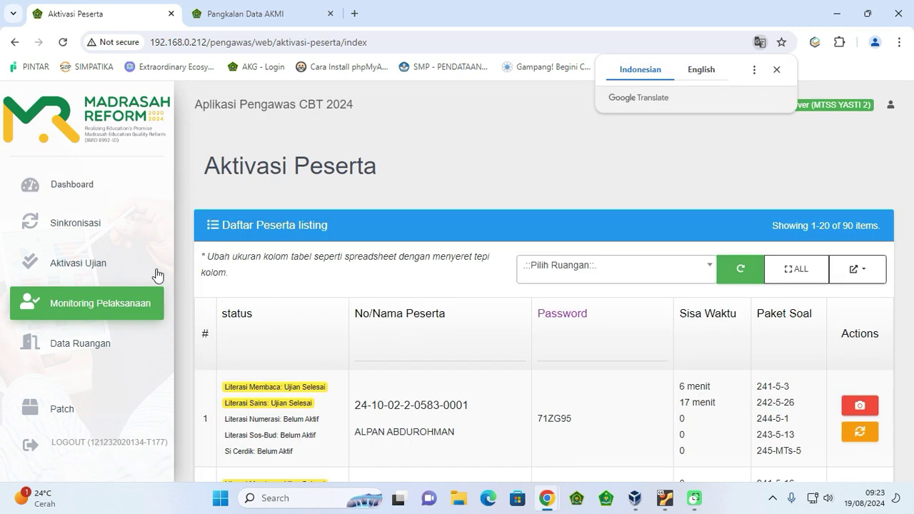
click(122, 261)
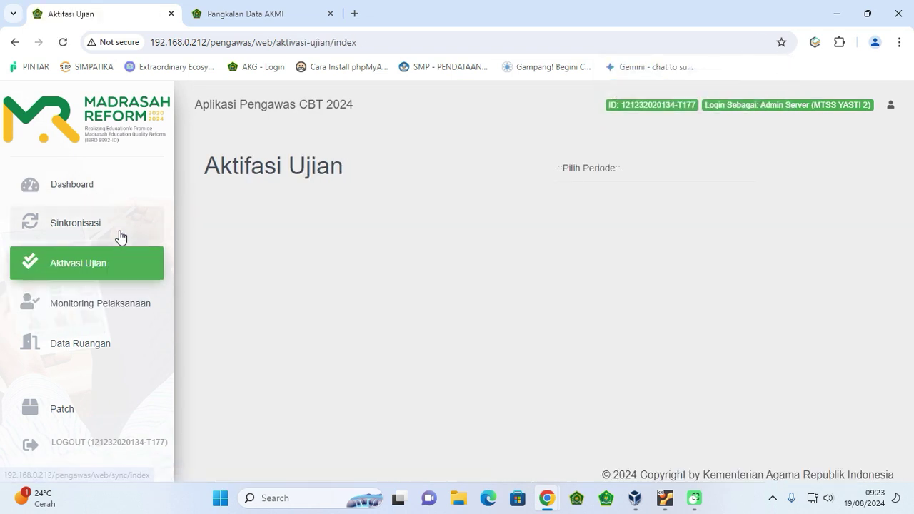
click(120, 187)
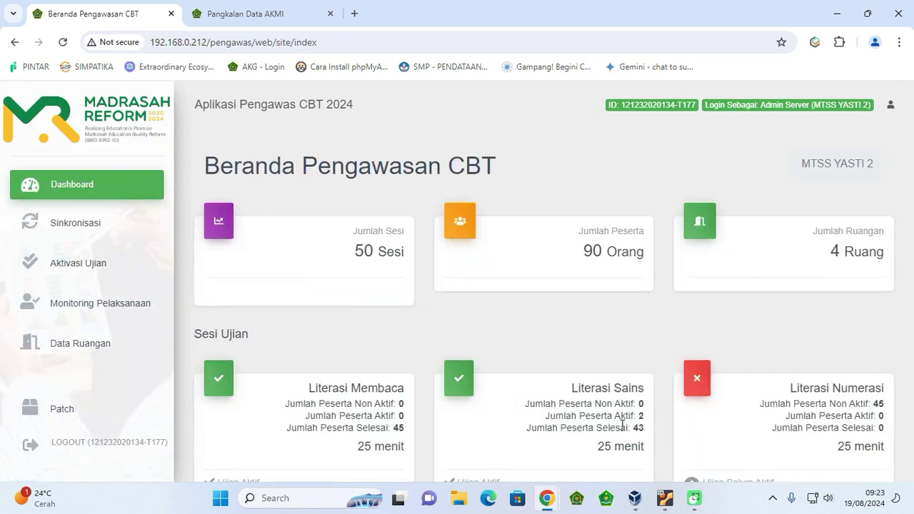
double_click(640, 417)
Step: Open the exam monitoring page and filter the participants to Periode 1 - Ruang1(Sesi 1)
click(132, 311)
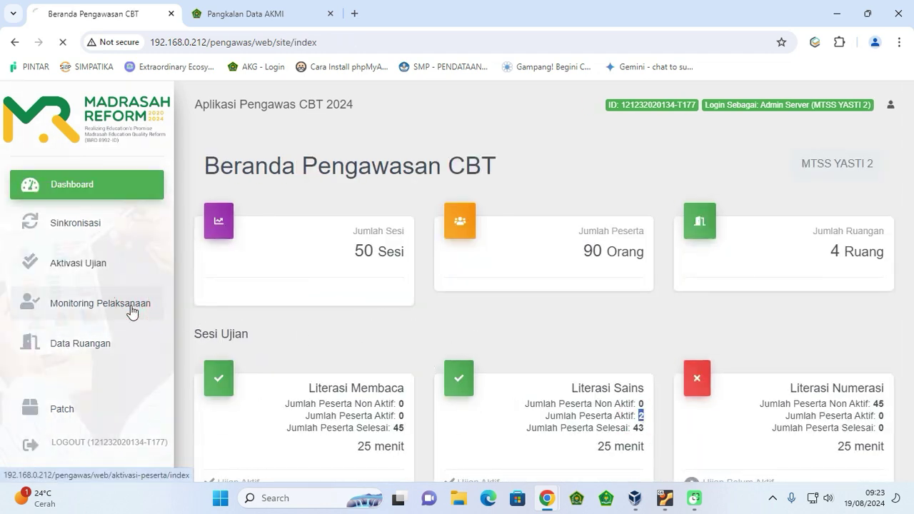
click(566, 272)
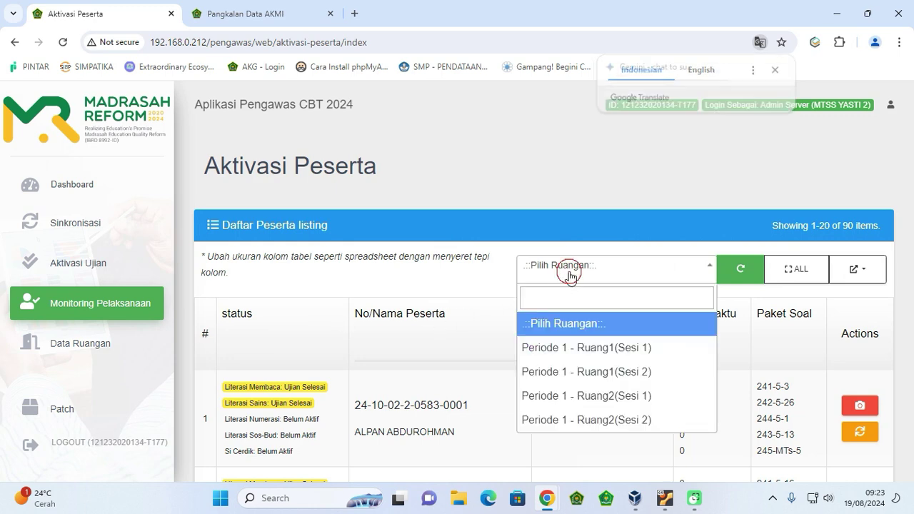
click(577, 356)
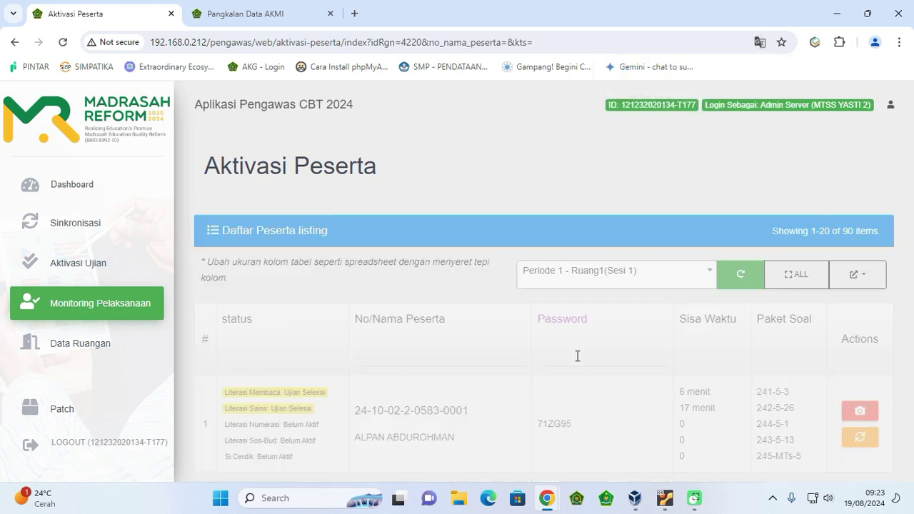
Step: Review the Literasi Membaca and Literasi Sains statuses of the Ruang1(Sesi 1) participants on both pages of the list
scroll(471, 347, down, 4)
scroll(470, 347, down, 3)
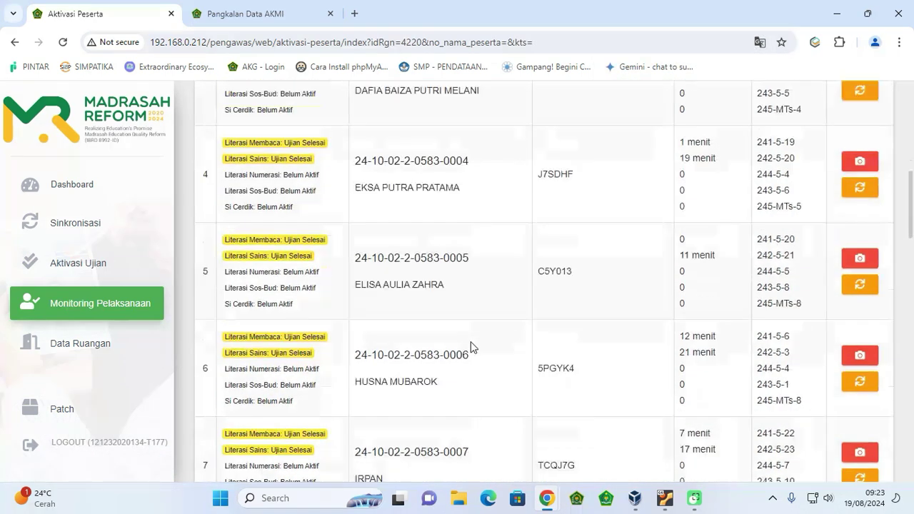
drag(226, 241, 319, 274)
scroll(283, 312, down, 10)
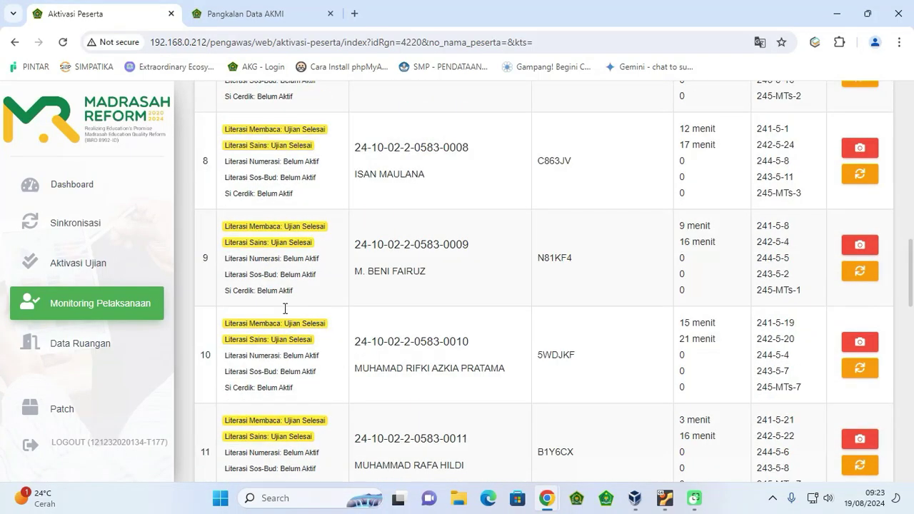
scroll(283, 312, down, 11)
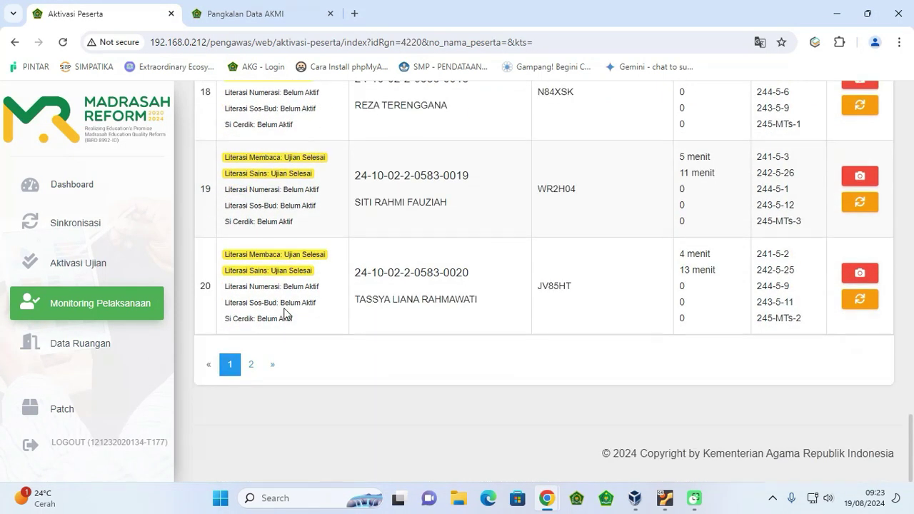
click(253, 365)
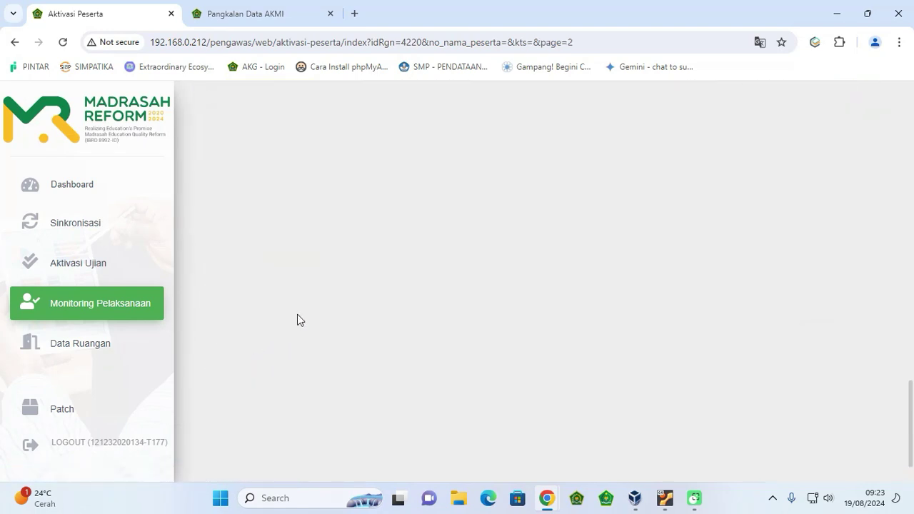
scroll(298, 320, up, 7)
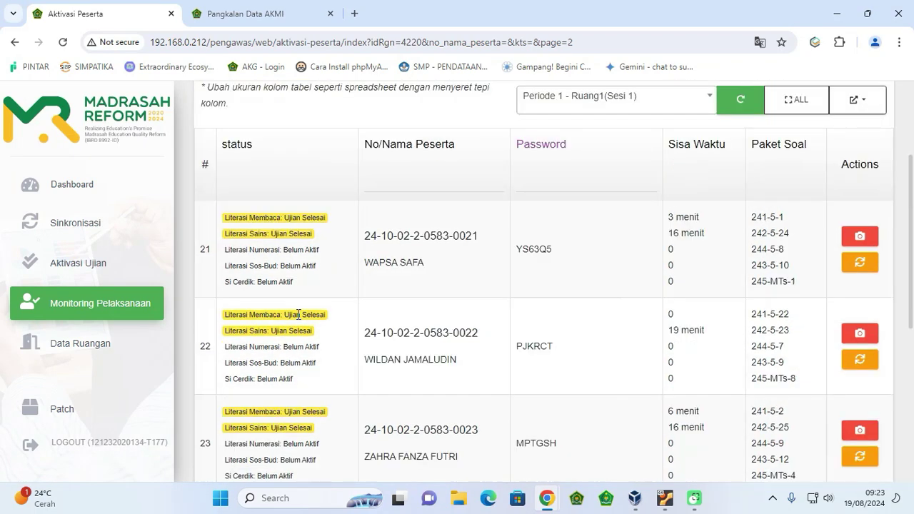
Step: Filter the participants to Periode 1 - Ruang2(Sesi 1) and look for anyone whose Literasi Sains exam is still active
click(646, 109)
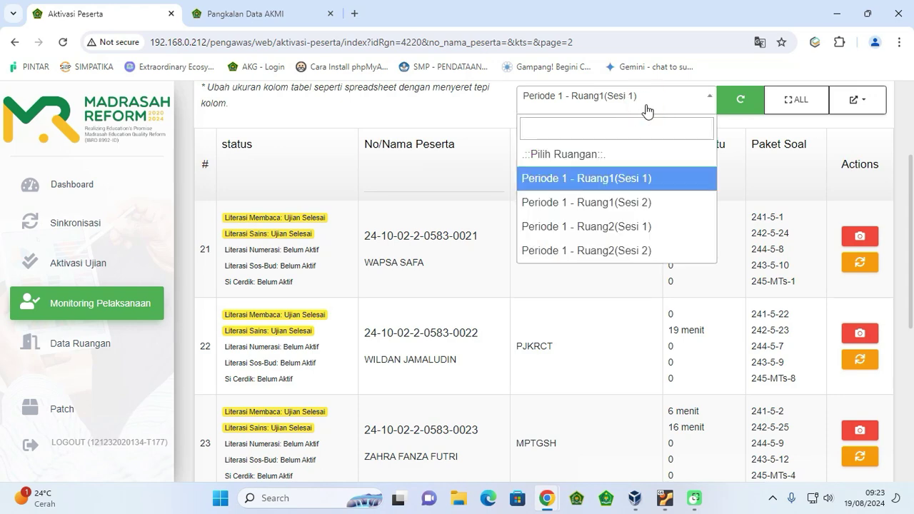
click(631, 229)
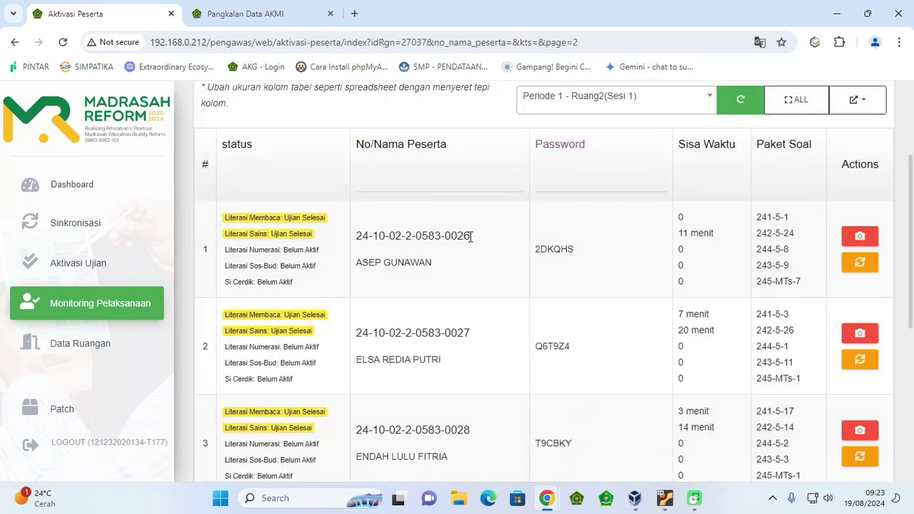
scroll(470, 236, down, 12)
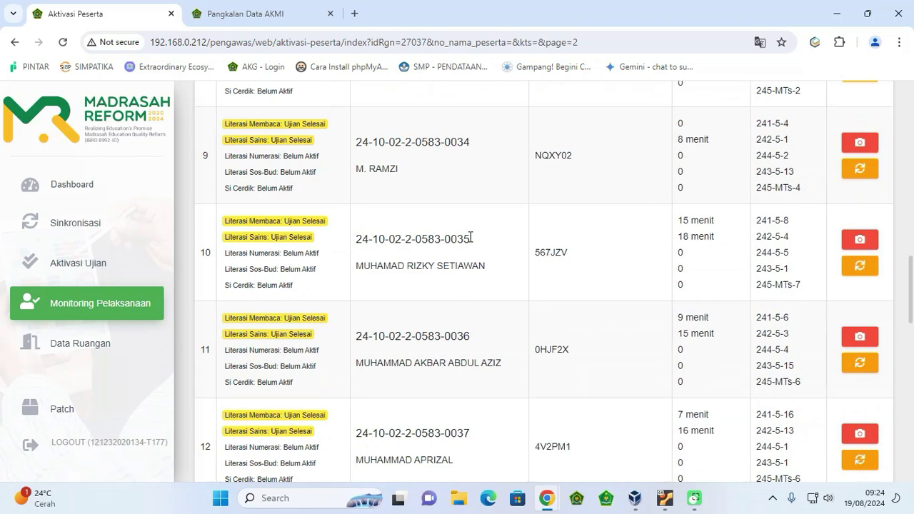
scroll(470, 236, down, 5)
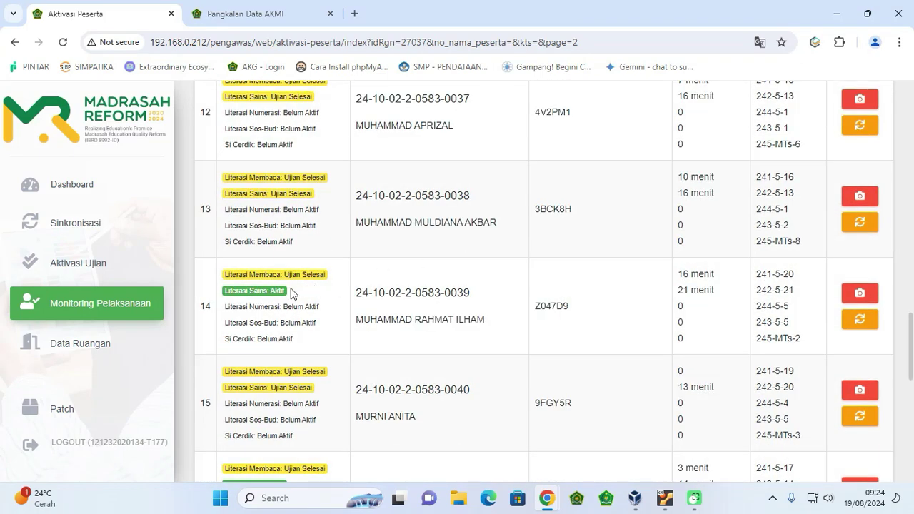
drag(291, 289, 216, 292)
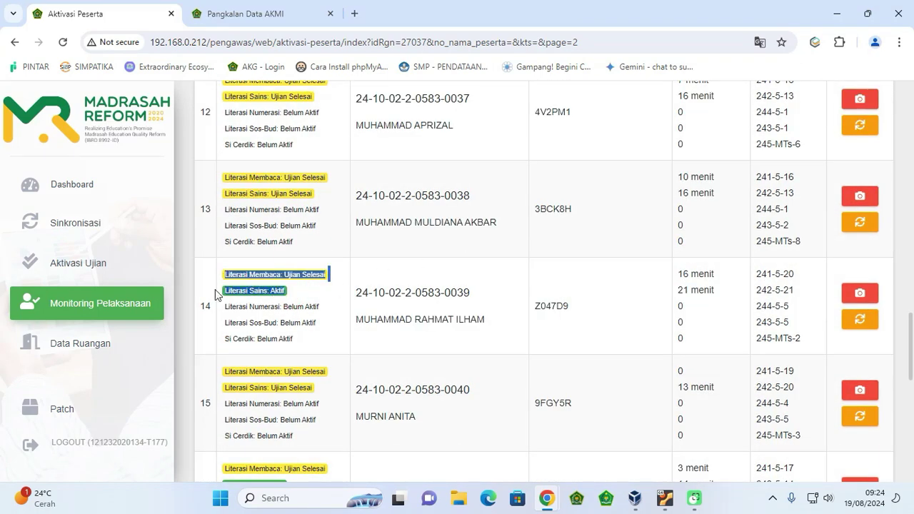
click(305, 302)
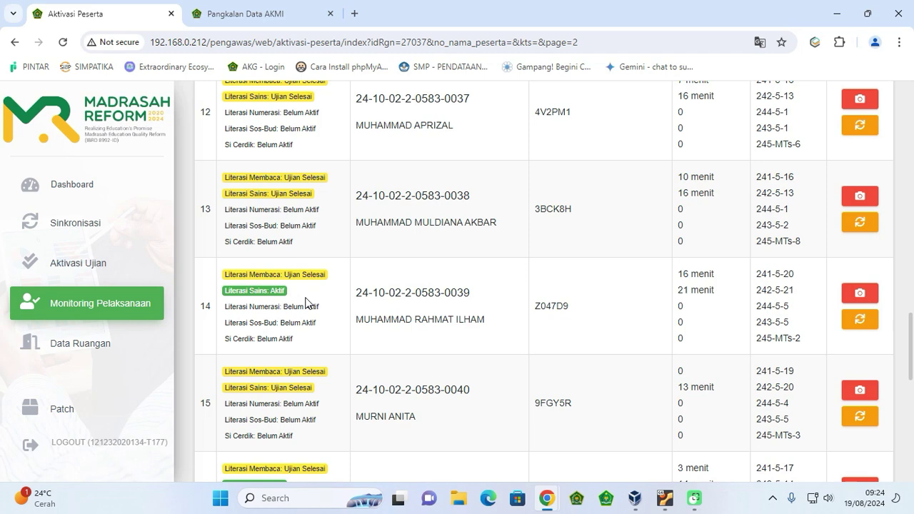
scroll(306, 302, down, 2)
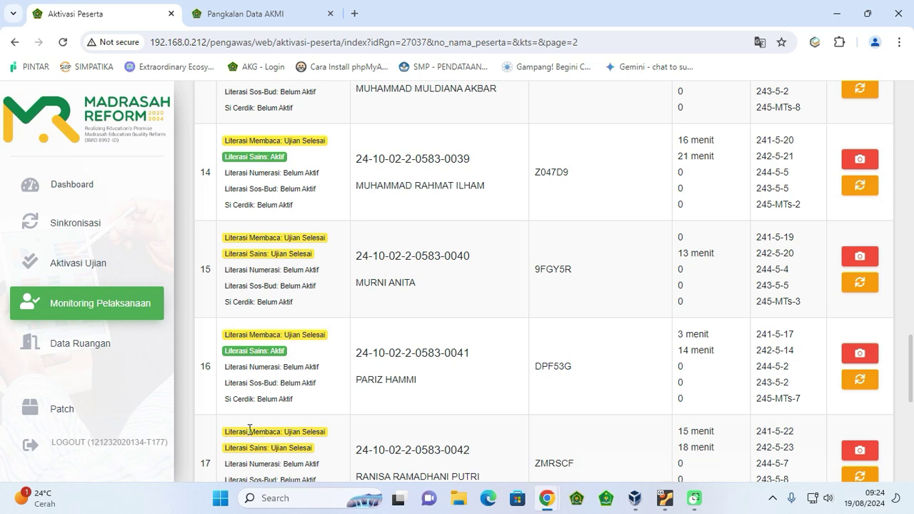
scroll(259, 409, down, 3)
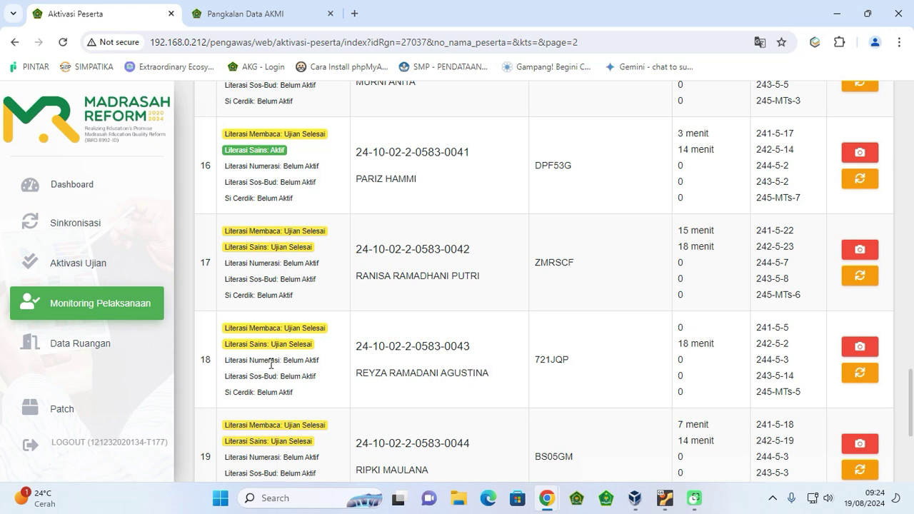
Step: Open the exam activation page for Periode 1 and check the scheduled dates of Literasi Numerasi, Literasi Sos-Bud and Si Cerdik
drag(224, 360, 303, 392)
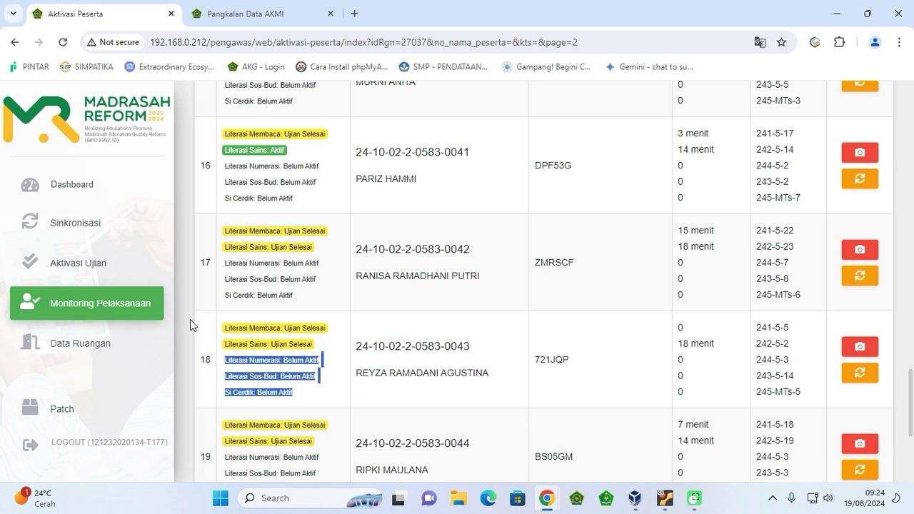
click(118, 270)
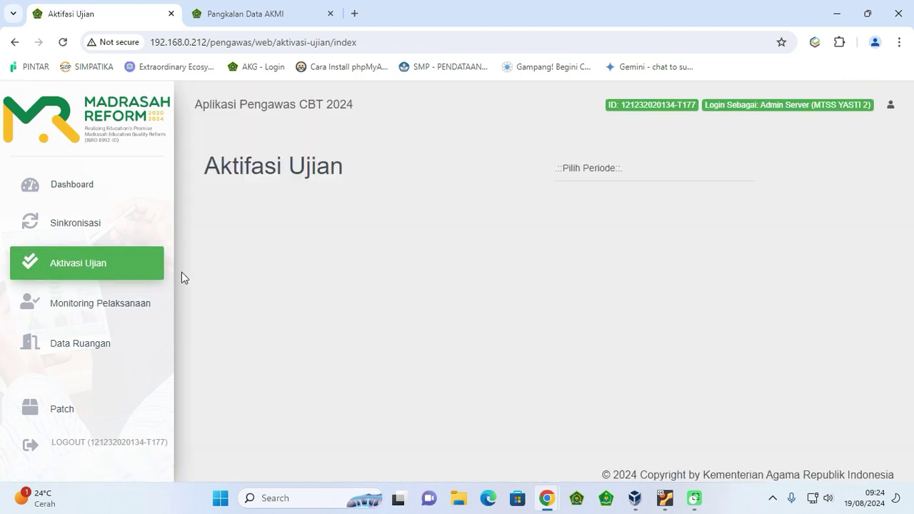
click(604, 173)
click(604, 201)
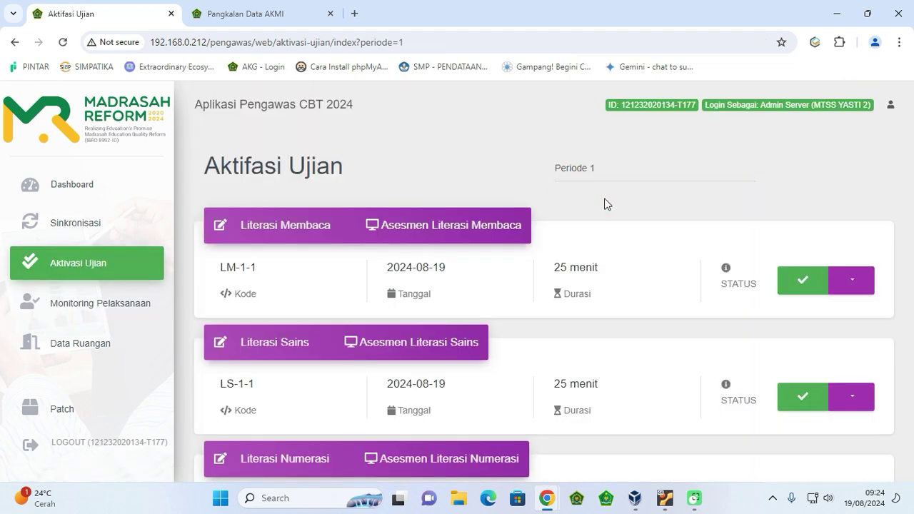
scroll(457, 364, down, 1)
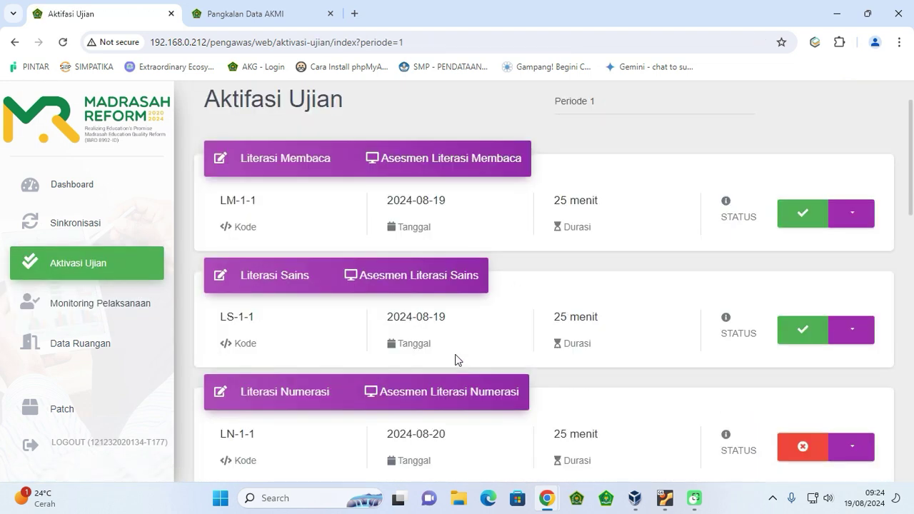
scroll(454, 360, down, 2)
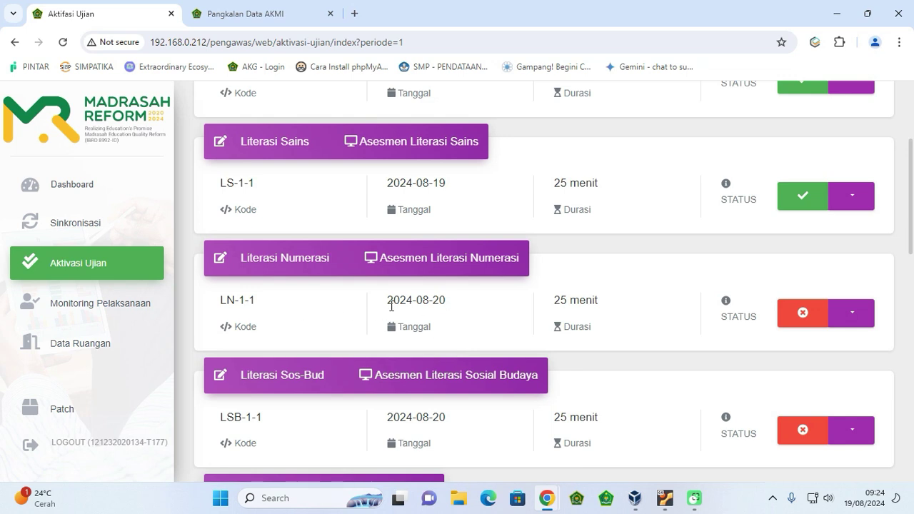
drag(446, 300, 429, 301)
scroll(329, 362, down, 2)
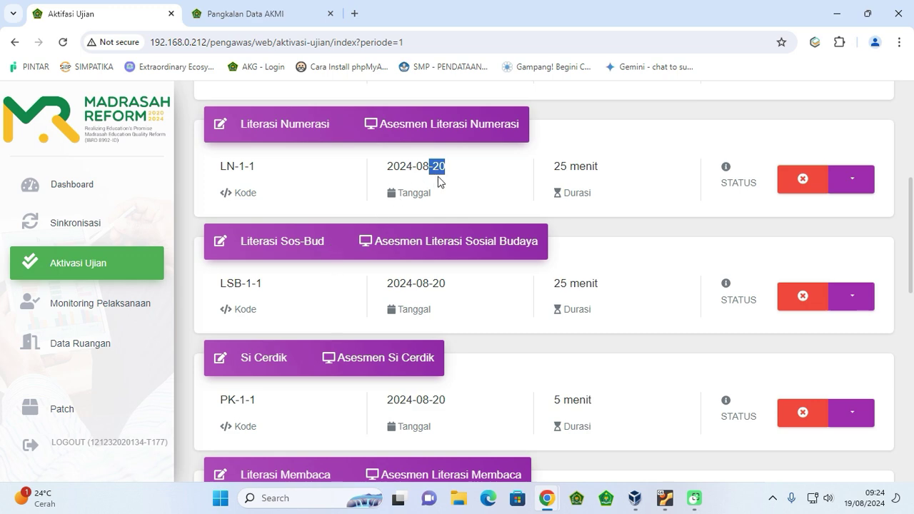
Step: Return to the dashboard and check the participant counts for Literasi Membaca and Literasi Sains
scroll(380, 264, up, 2)
scroll(380, 265, up, 2)
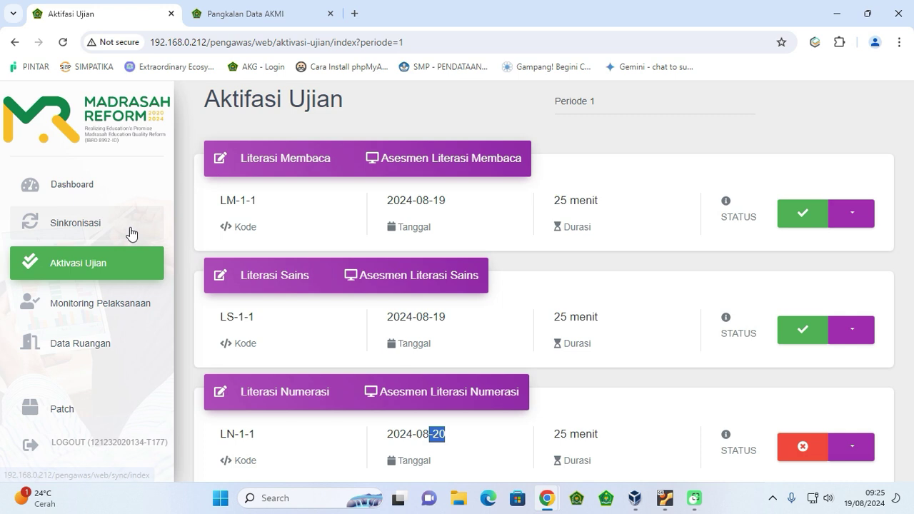
click(114, 193)
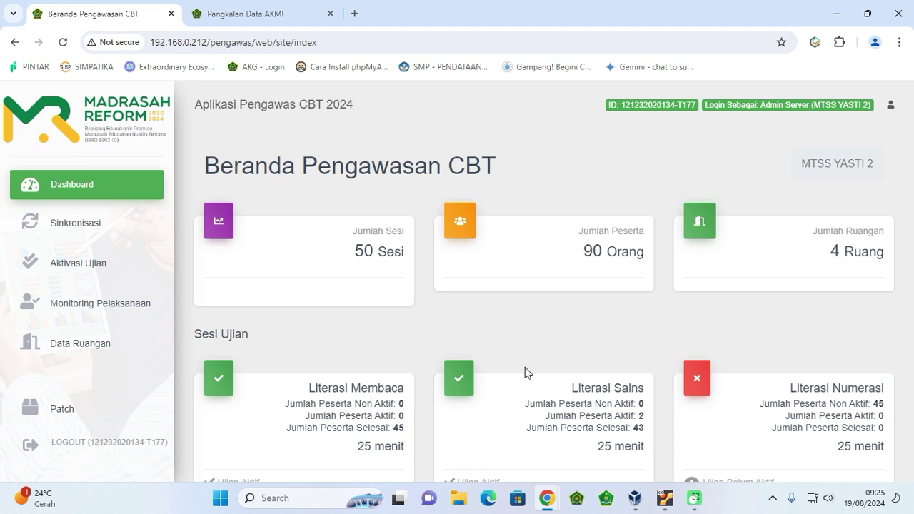
scroll(543, 378, down, 1)
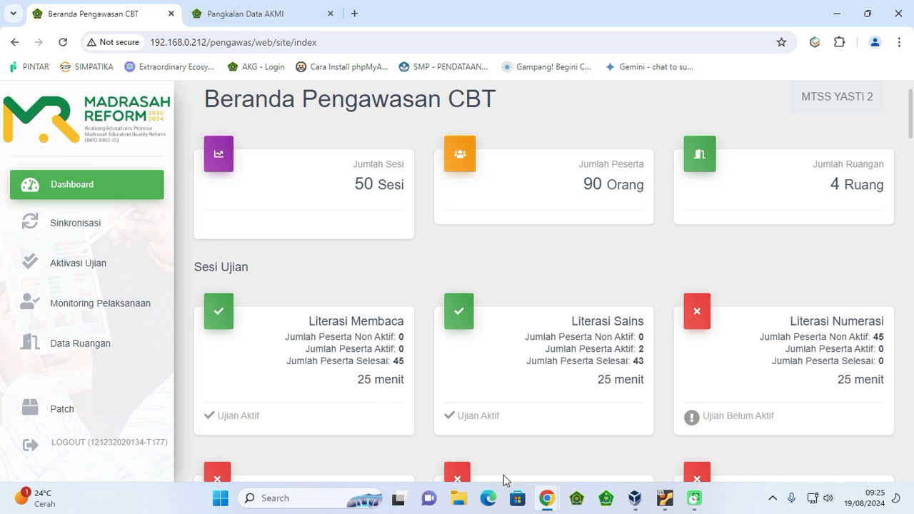
Step: Open the BA R1 S1 report from File Explorer, examine its blanks for the literacy subject and exam times, and close it
click(462, 500)
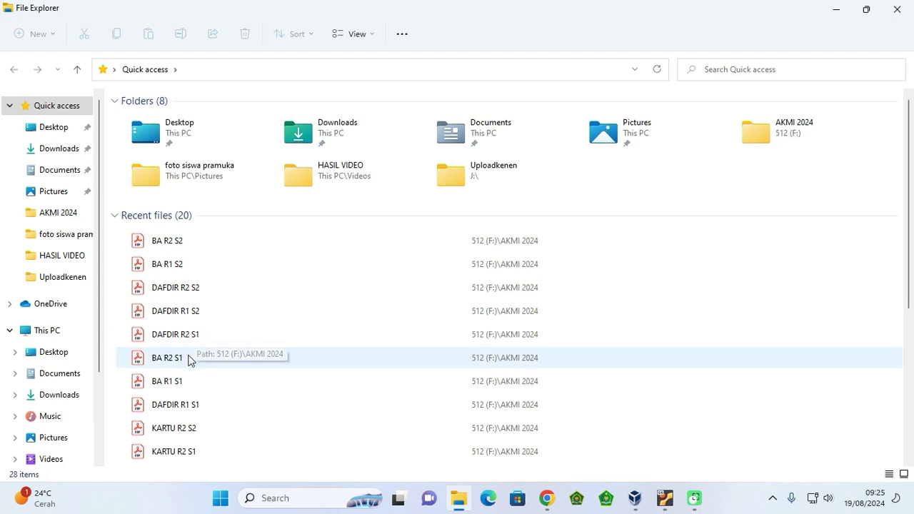
double_click(184, 380)
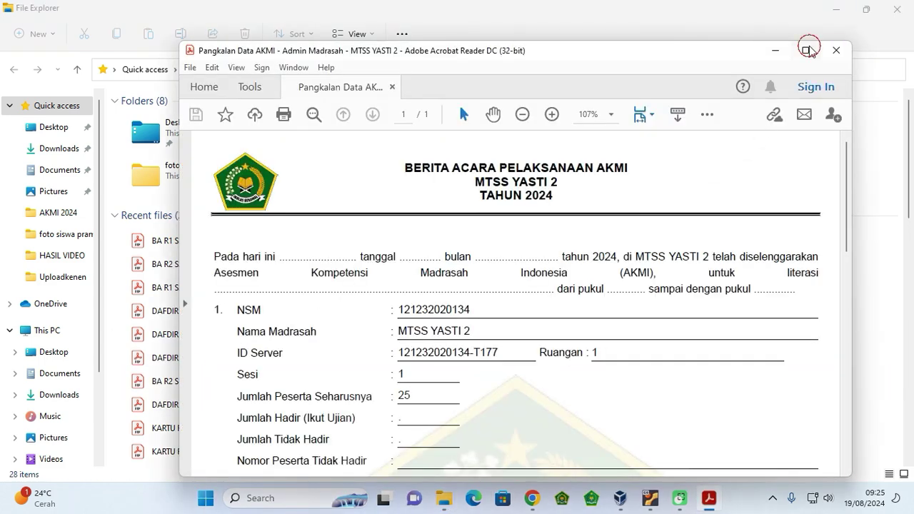
click(805, 50)
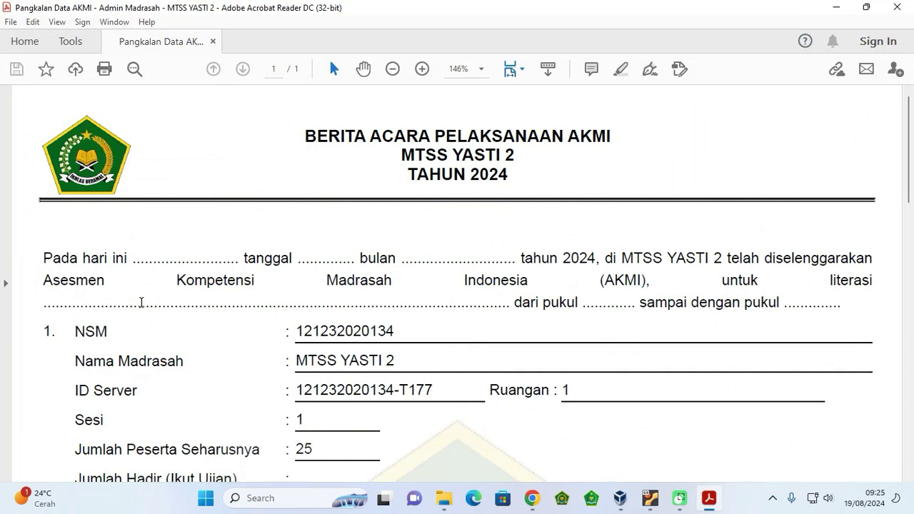
drag(45, 306, 511, 303)
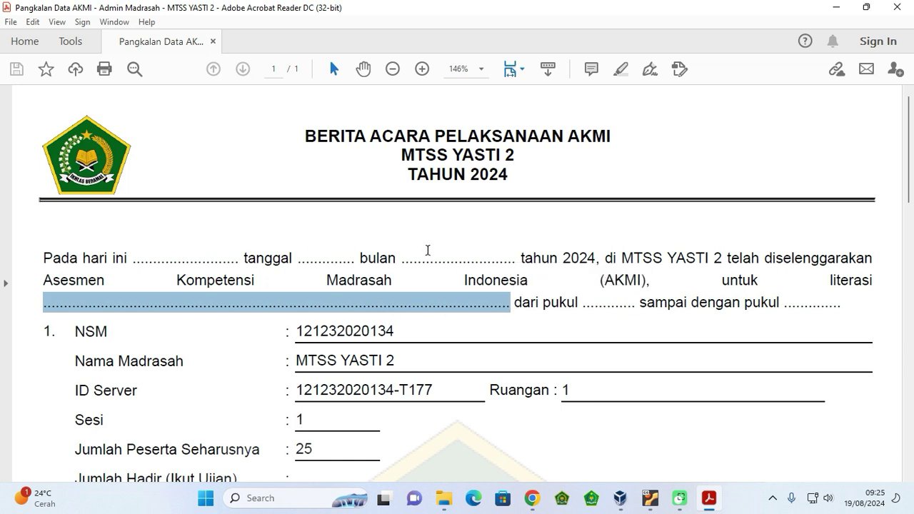
drag(580, 302, 640, 303)
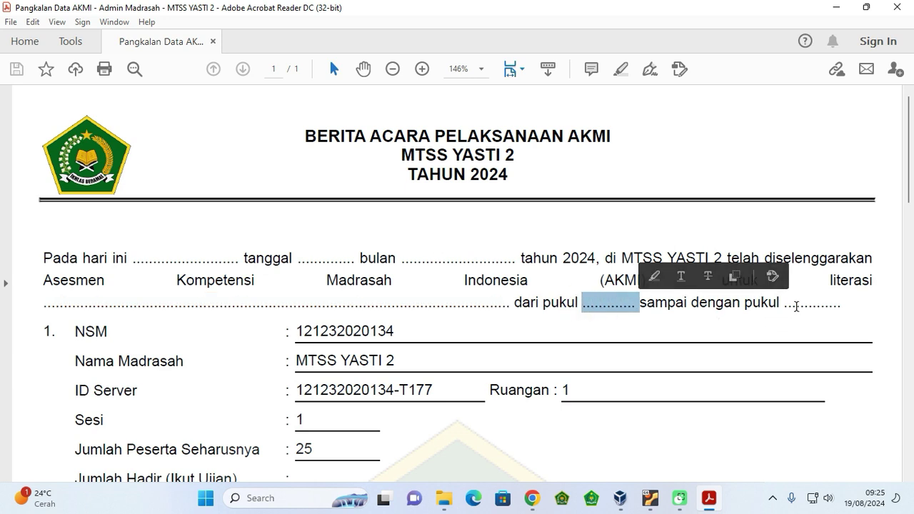
scroll(397, 289, down, 5)
click(896, 7)
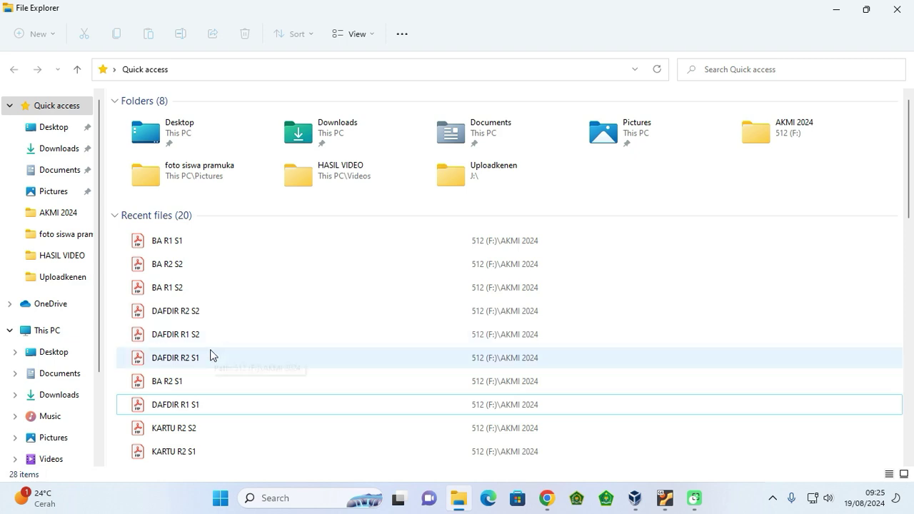
Step: Open the attendance list DAFDIR R1 S1 from the AKMI 2024 folder on drive 512 (F:)
scroll(203, 436, down, 2)
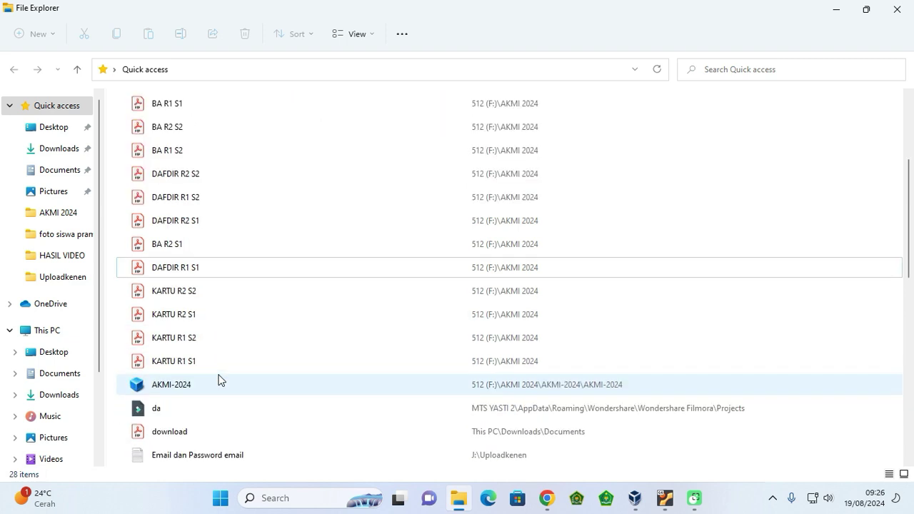
scroll(219, 379, down, 2)
scroll(79, 341, down, 2)
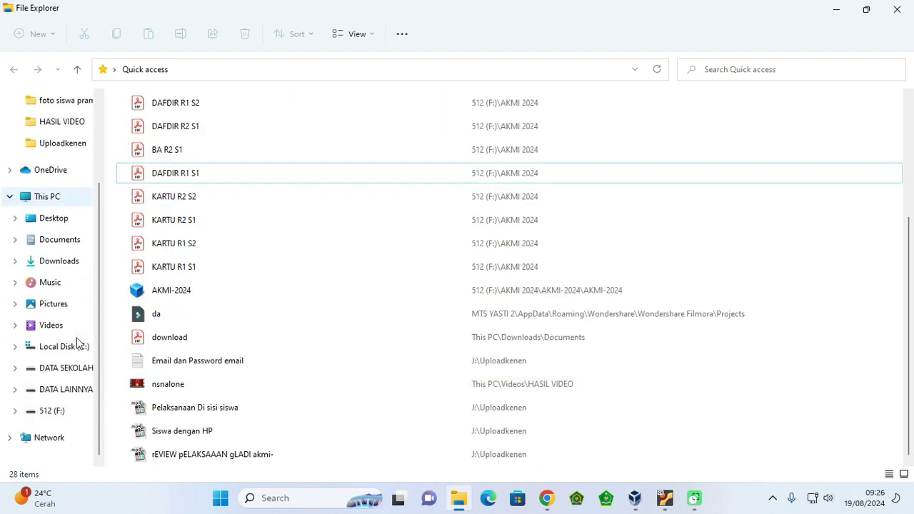
click(67, 410)
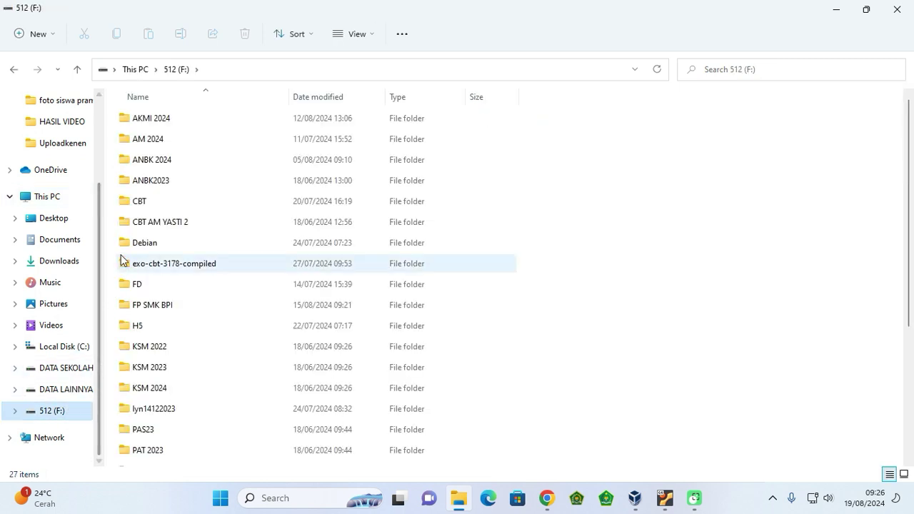
double_click(153, 118)
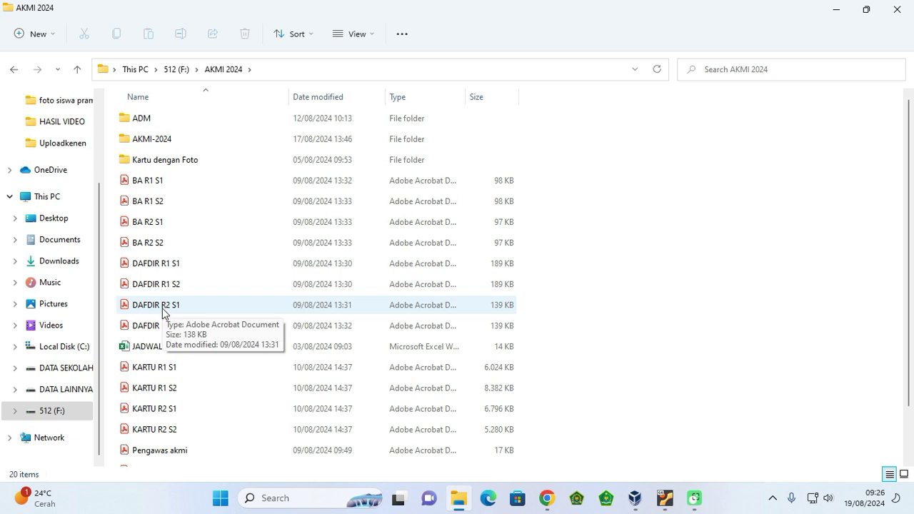
double_click(175, 265)
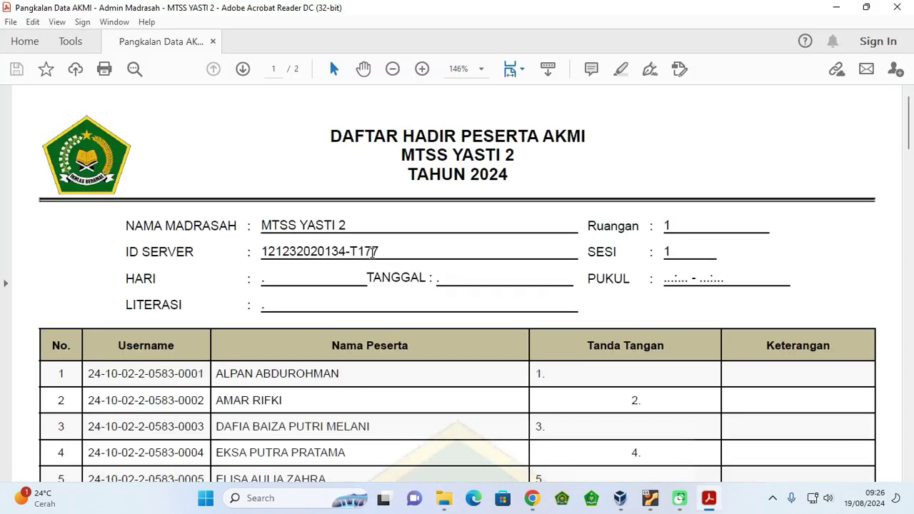
Step: Examine the blank LITERASI line in the header of the attendance list
click(263, 308)
key(ctrl+a)
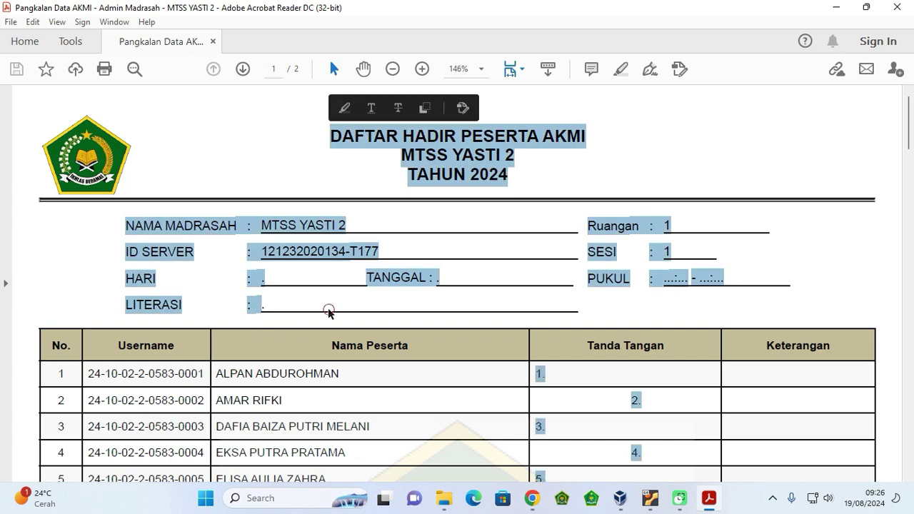
click(329, 308)
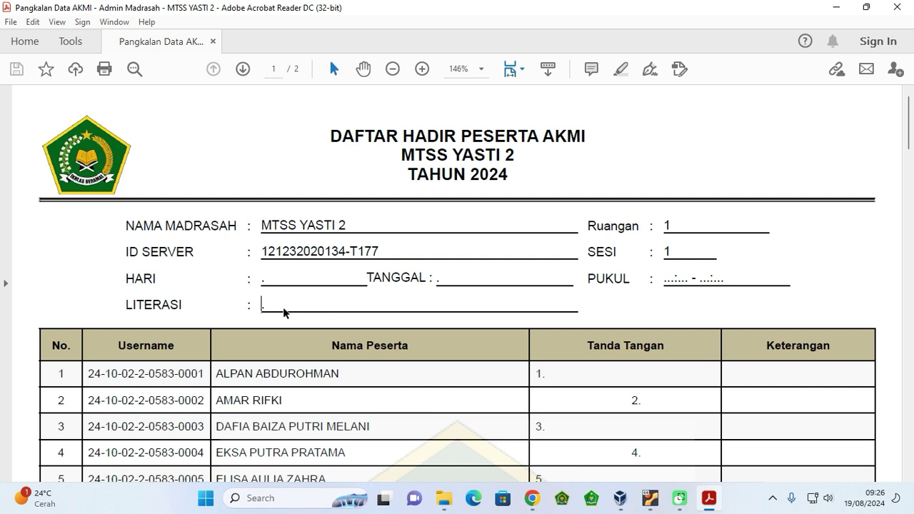
double_click(262, 304)
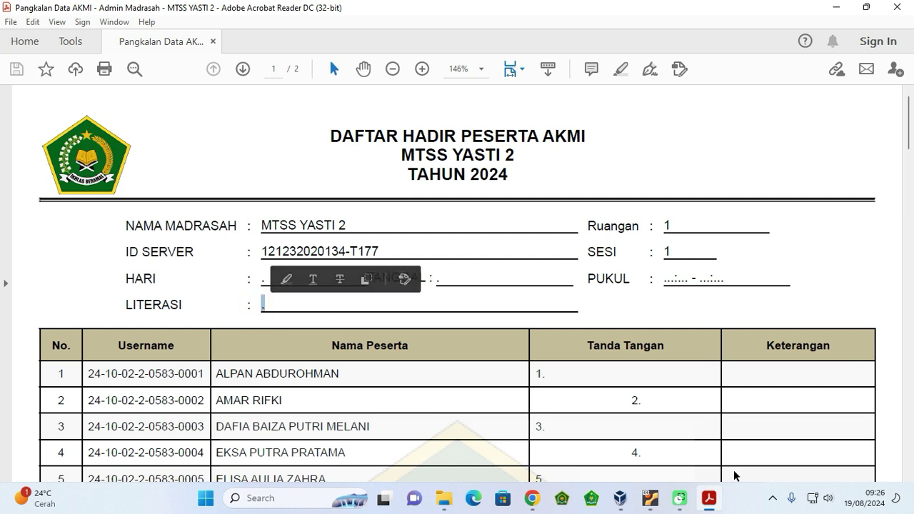
Step: Switch to the proctor dashboard in Chrome to look up the Literasi Membaca and Literasi Sains names, and return to the attendance list's LITERASI line
mouse_move(537, 504)
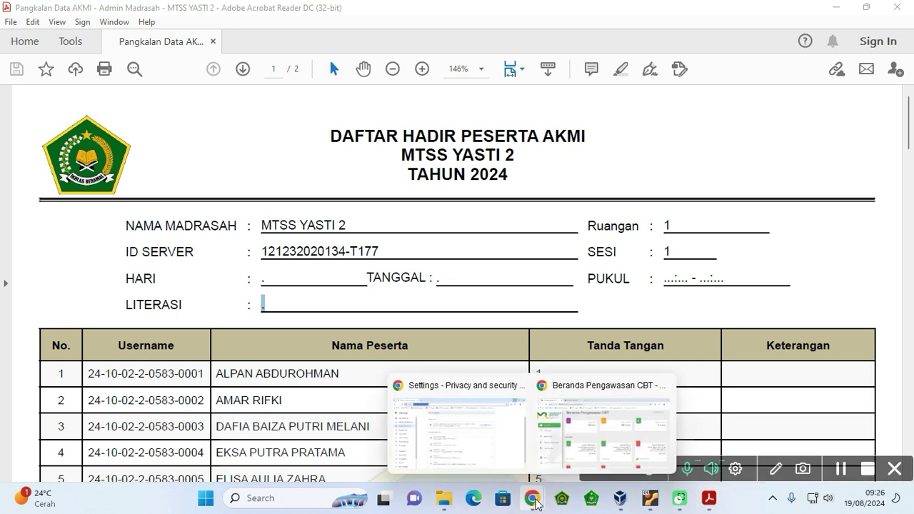
click(603, 428)
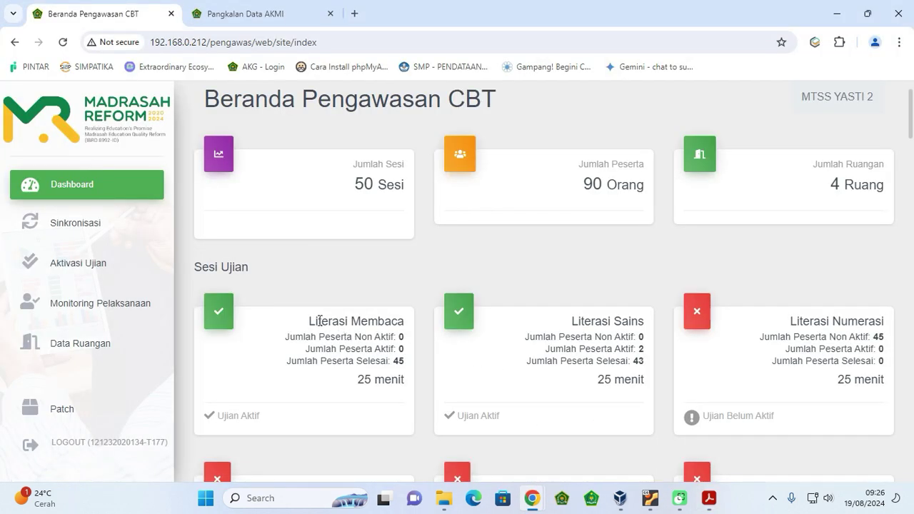
drag(311, 321, 402, 322)
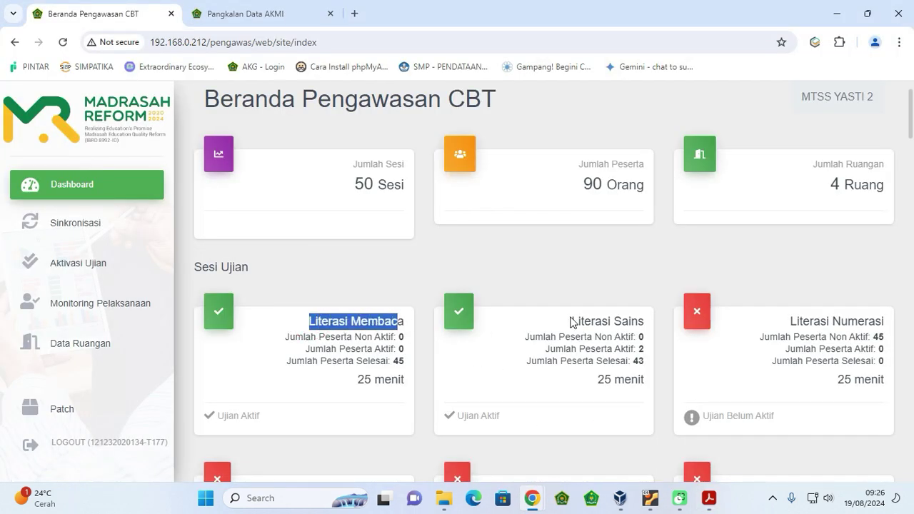
drag(567, 321, 652, 327)
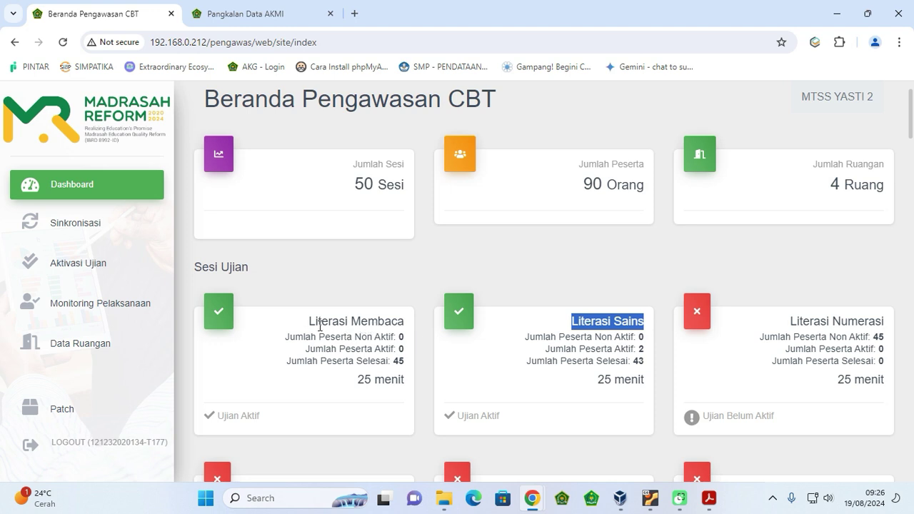
click(708, 499)
click(316, 302)
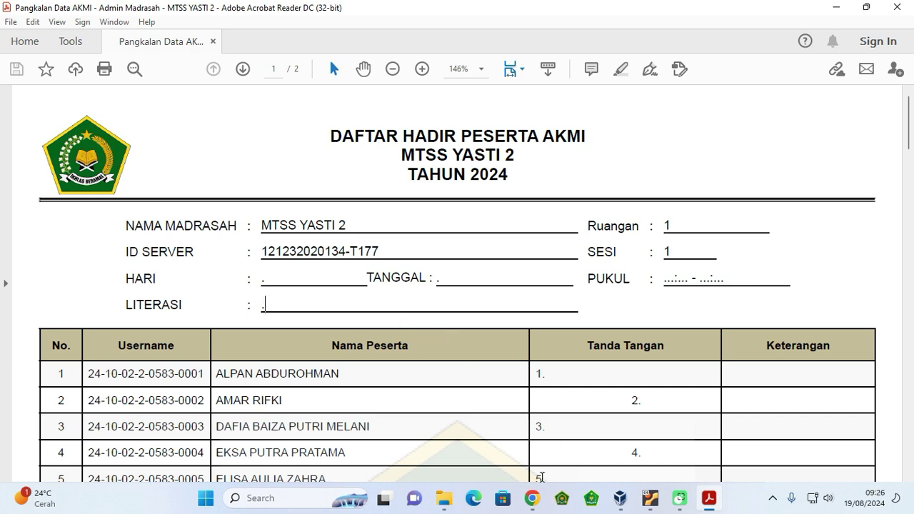
Step: Log in to the Pangkalan Data AKMI site in Chrome through Emis Madrasah and open the Upload Absen page
mouse_move(531, 497)
click(471, 432)
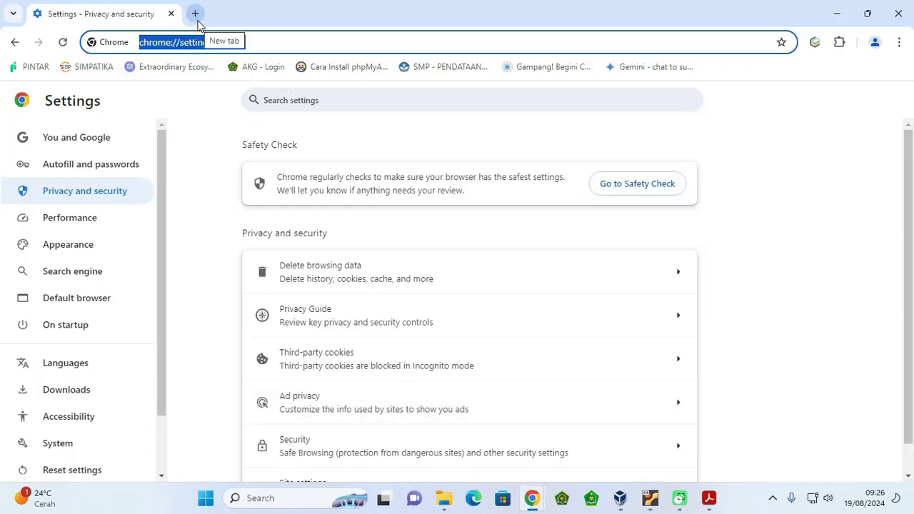
mouse_move(539, 502)
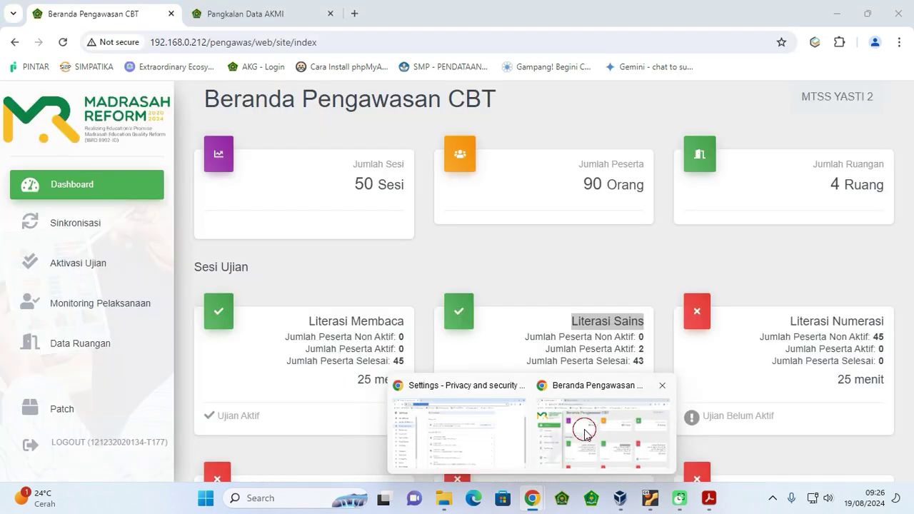
click(584, 429)
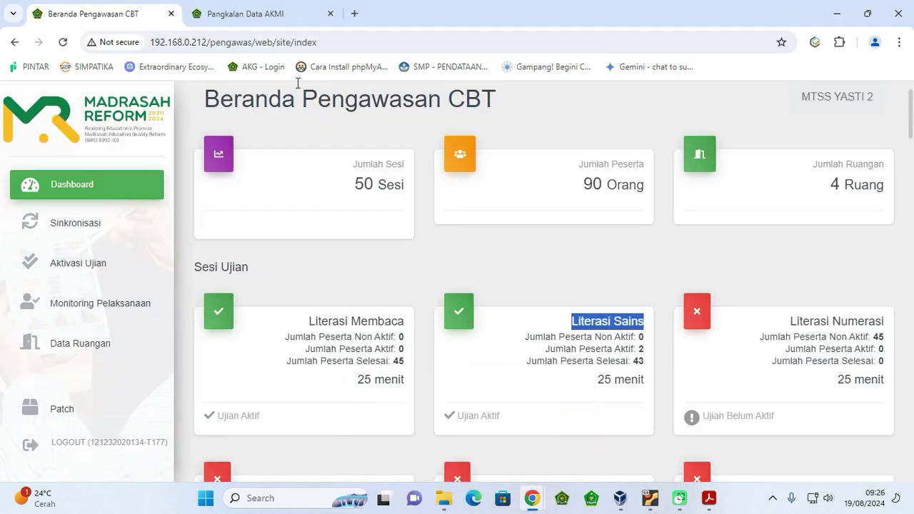
click(274, 14)
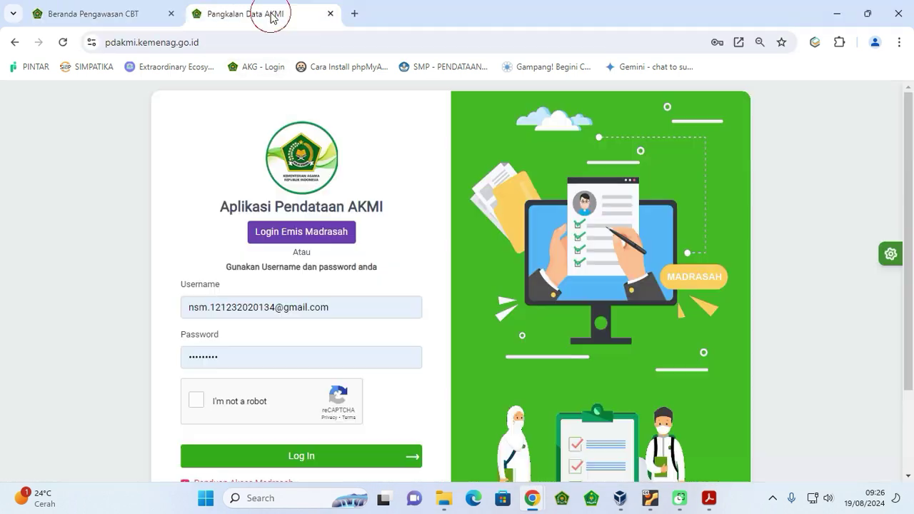
click(291, 235)
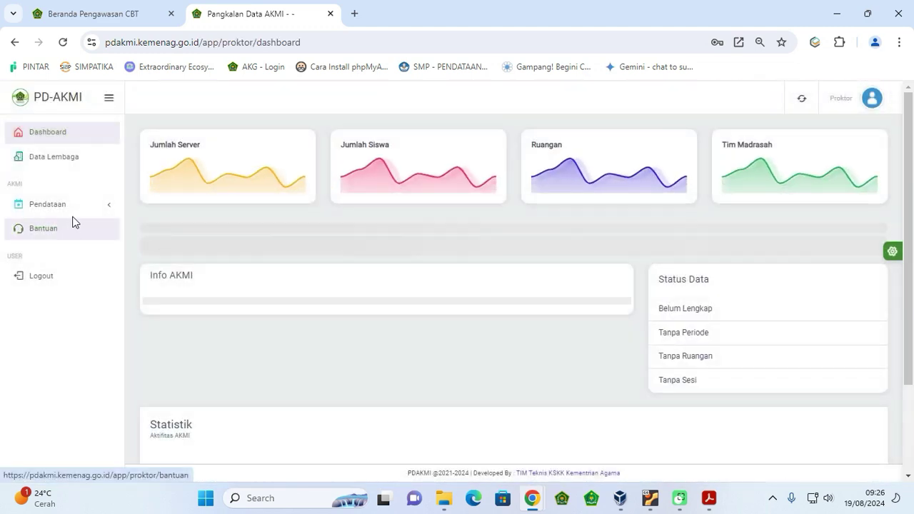
click(80, 226)
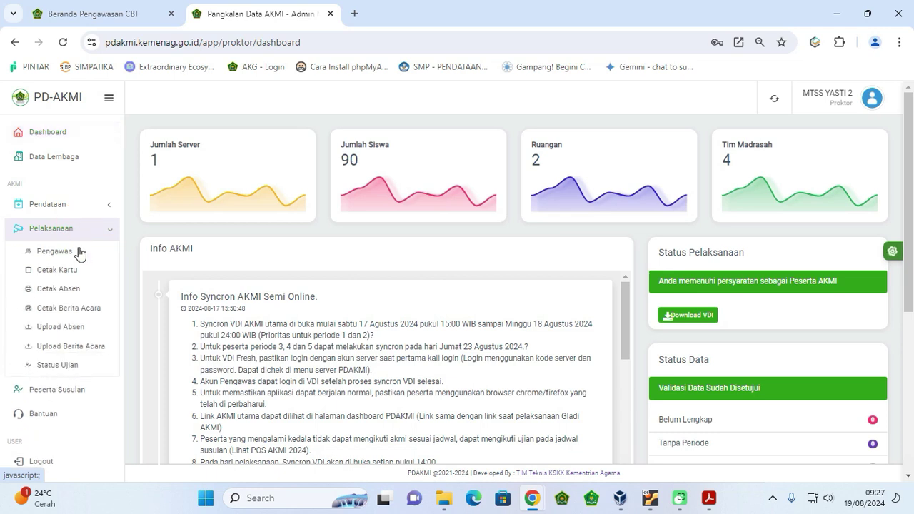
click(76, 329)
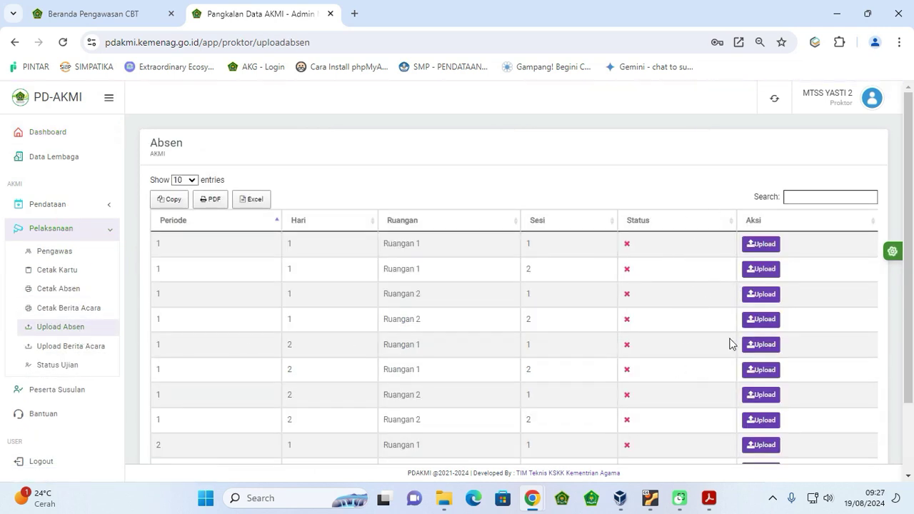
Step: Check the required file format for the attendance upload of Periode 1, Hari 1, Ruangan 1, Sesi 1, and close the upload dialog
click(762, 244)
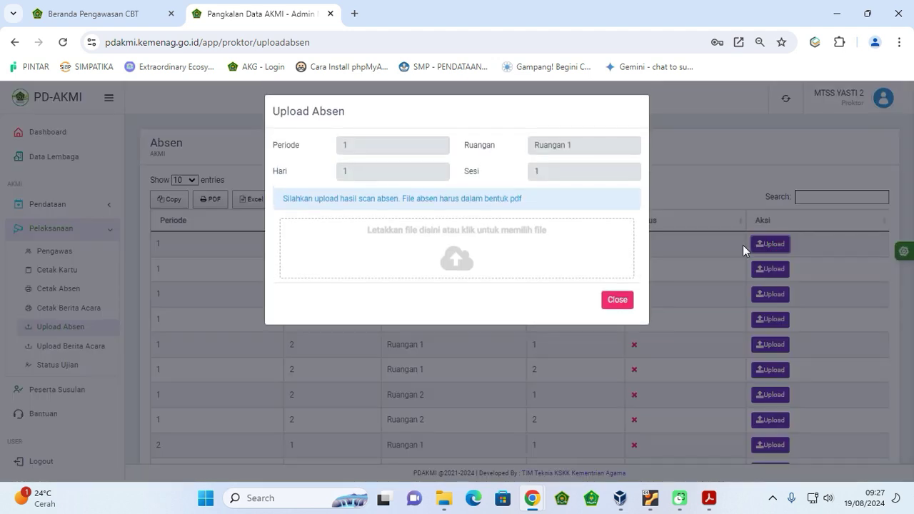
drag(549, 203, 282, 202)
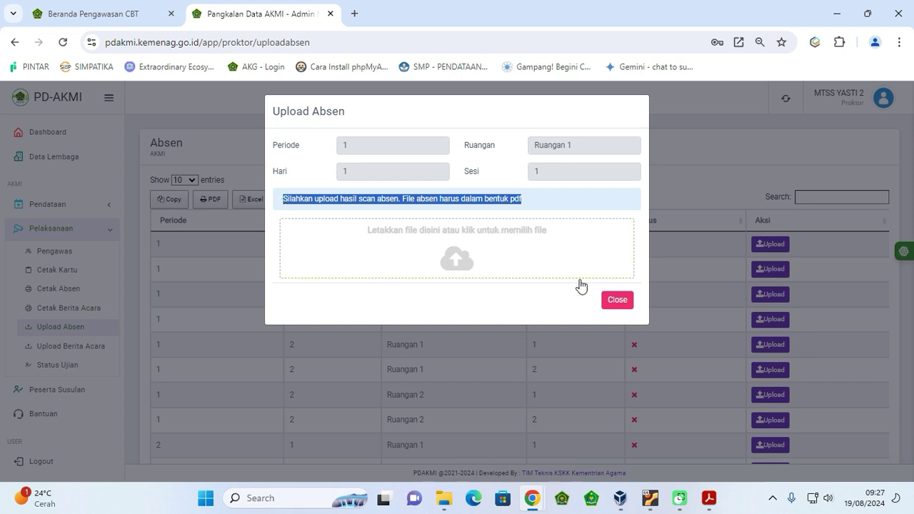
click(617, 302)
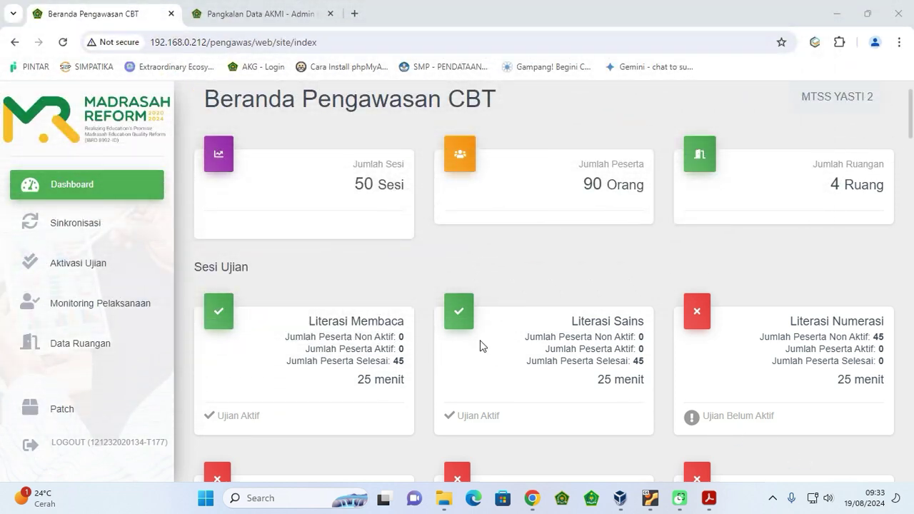
Step: Send the participants' answers to the central server through Pengiriman Jawaban on the Sinkronisasi page and acknowledge the message
scroll(539, 361, down, 8)
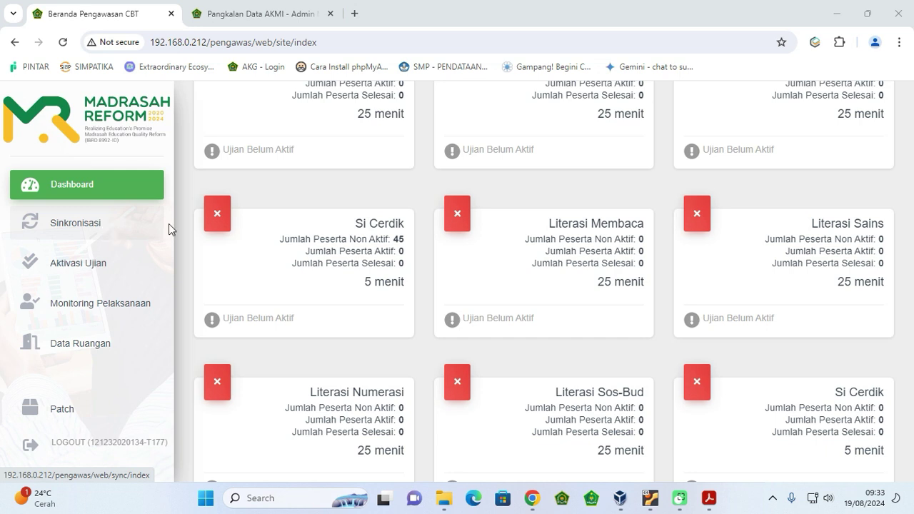
click(122, 230)
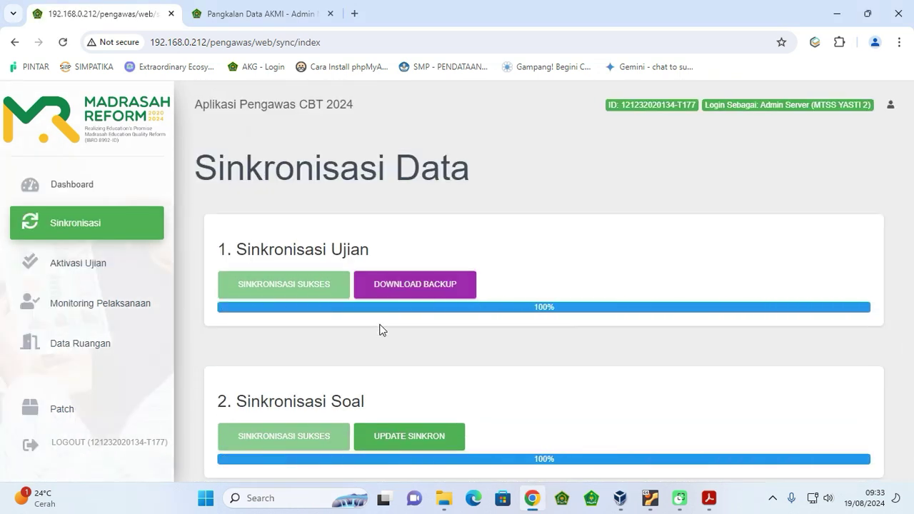
scroll(419, 353, down, 10)
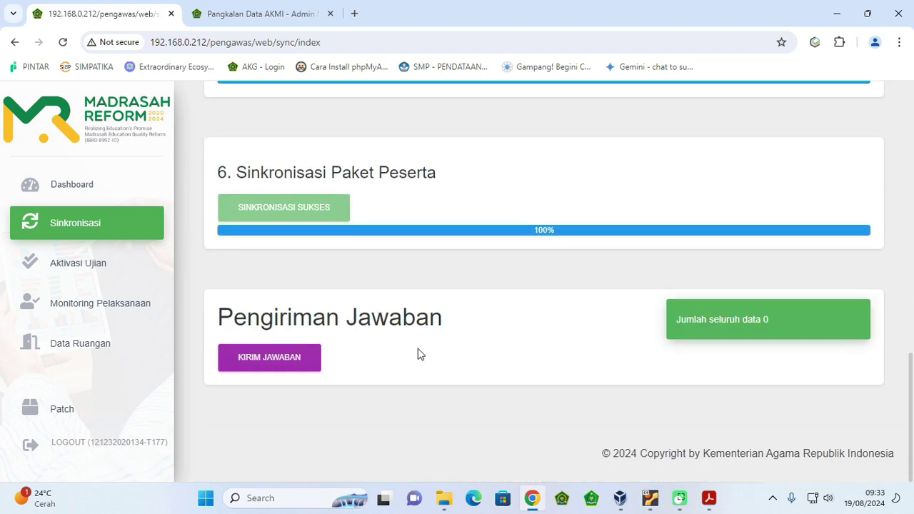
click(308, 365)
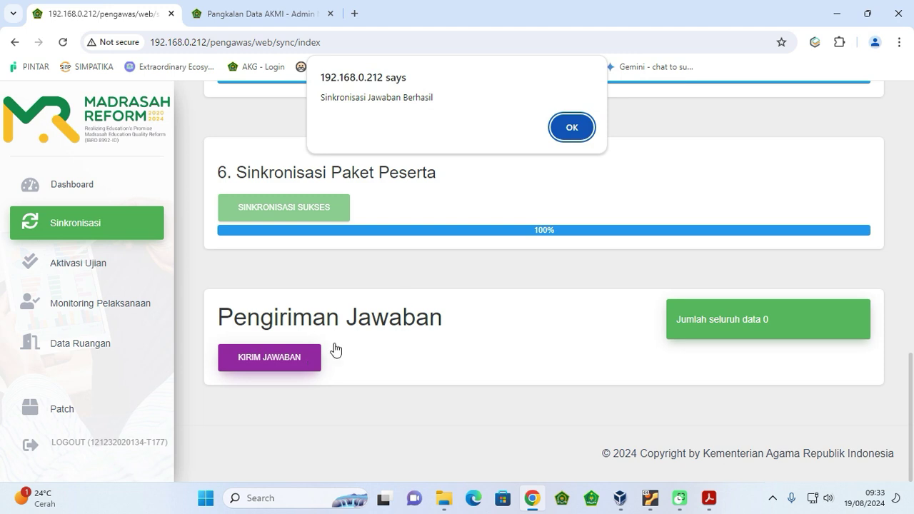
click(571, 126)
scroll(522, 282, down, 10)
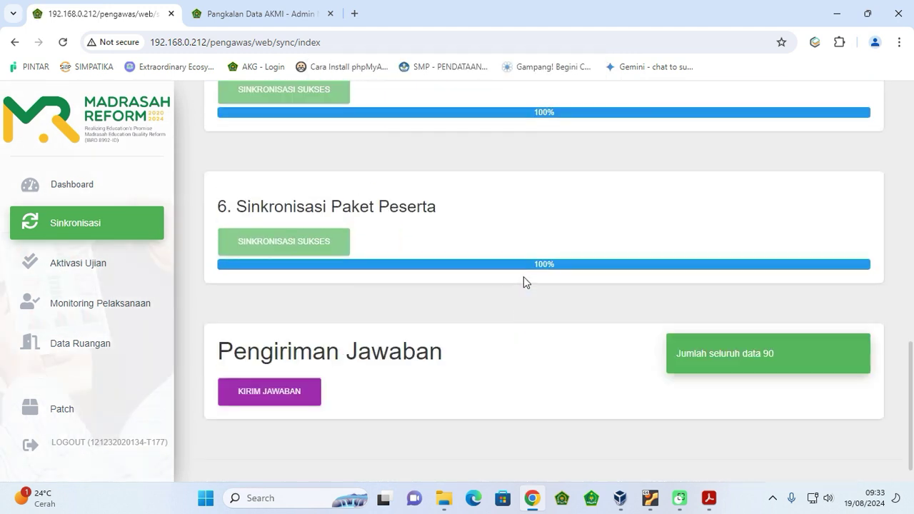
scroll(523, 282, down, 1)
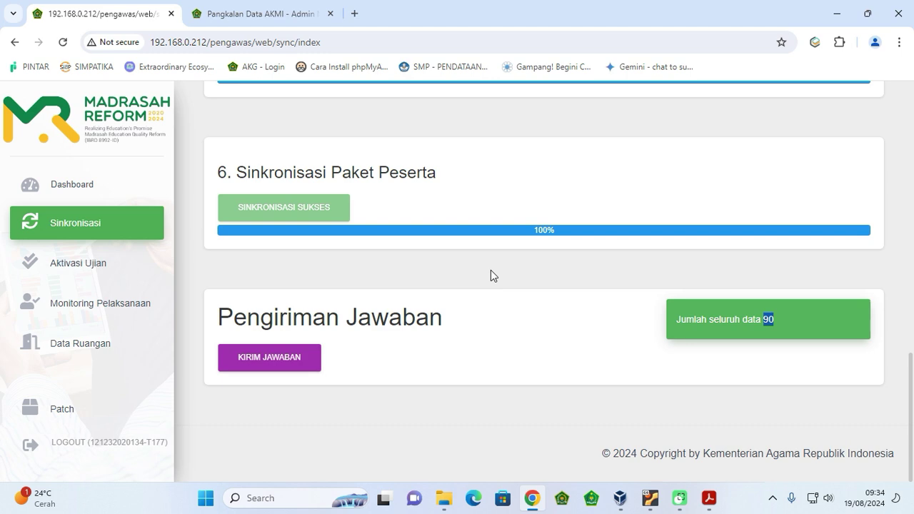
Step: Compare the completed-participant counts of Literasi Membaca and Literasi Sains on the dashboard with the total data sent under Pengiriman Jawaban
click(842, 474)
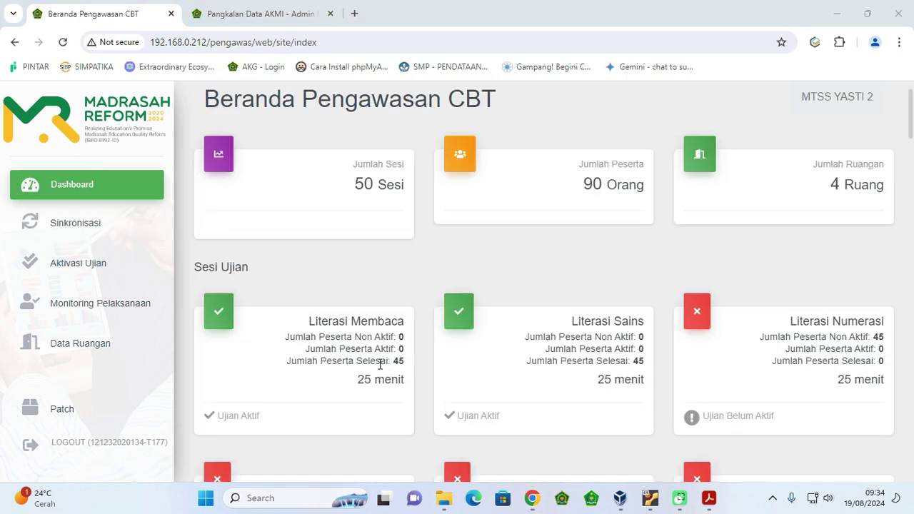
double_click(398, 361)
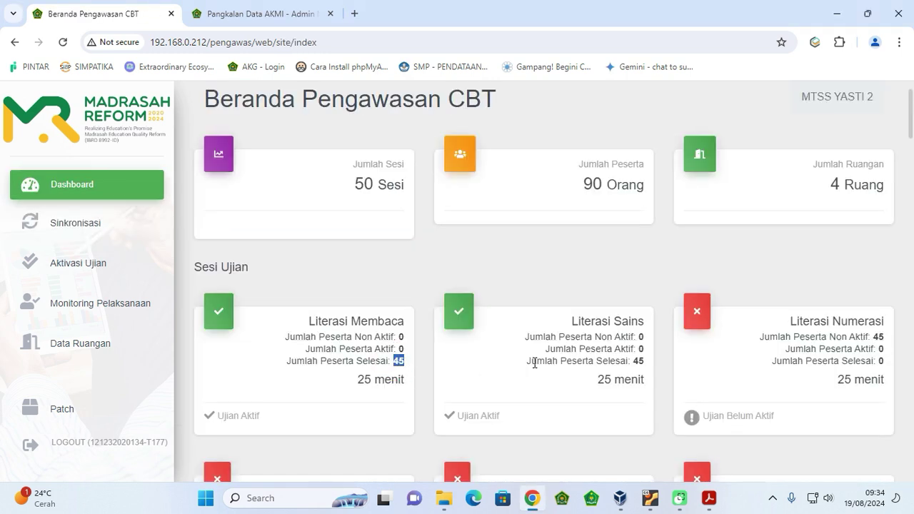
double_click(637, 361)
click(102, 230)
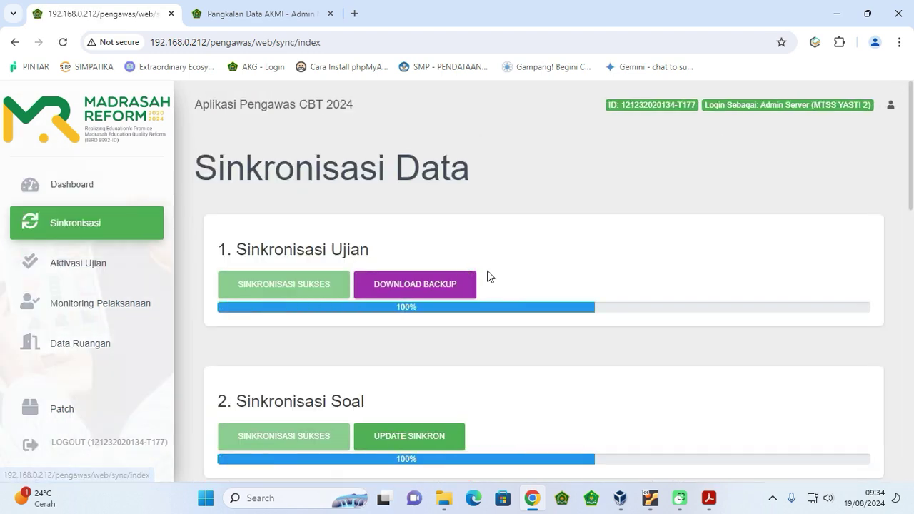
scroll(487, 276, down, 9)
scroll(488, 276, down, 2)
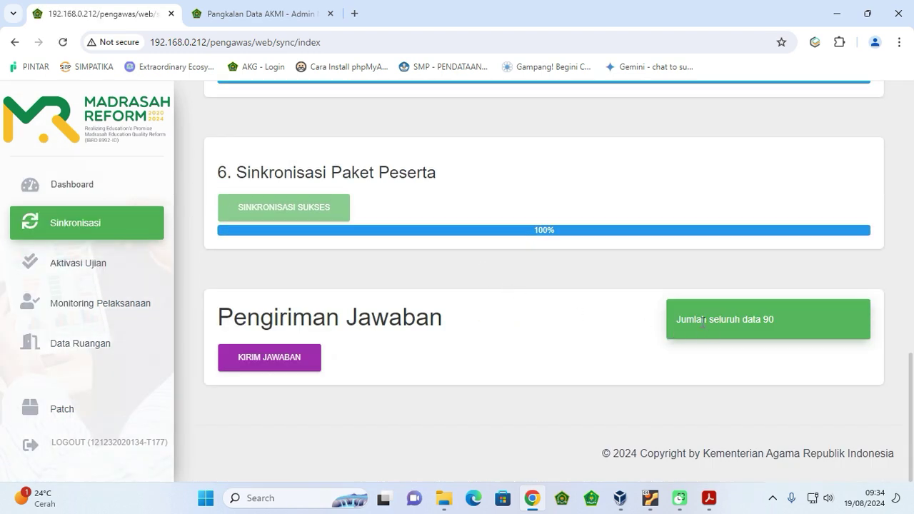
Step: Display the Aktivasi Ujian list for Periode 1 and examine the session 2 entries for Literasi Membaca and Literasi Sains
click(100, 239)
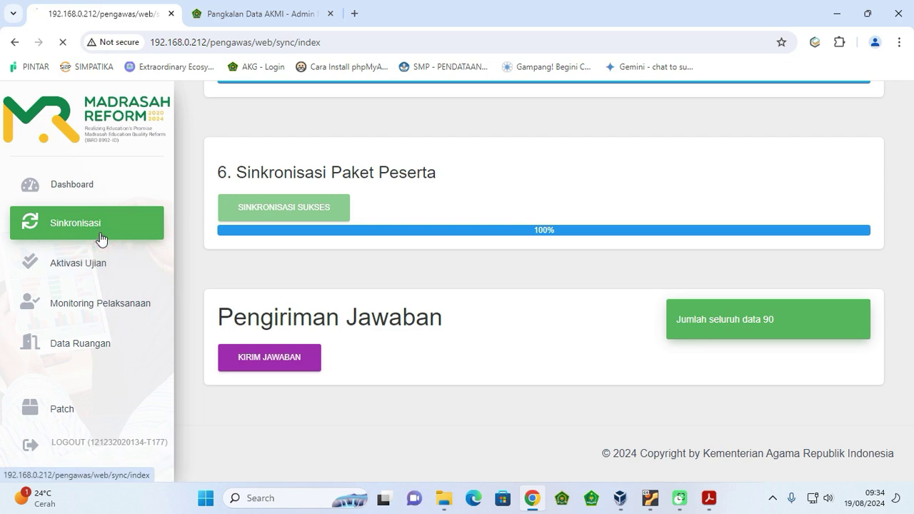
click(70, 187)
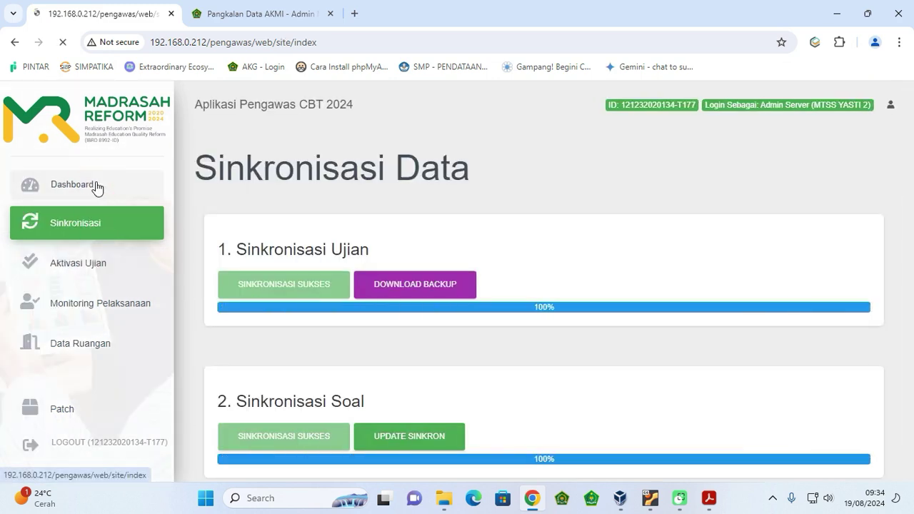
click(102, 303)
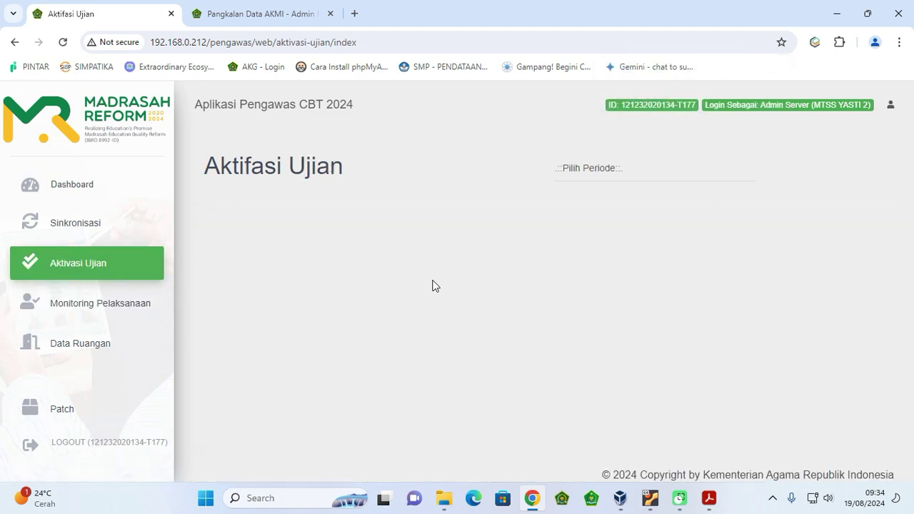
click(597, 173)
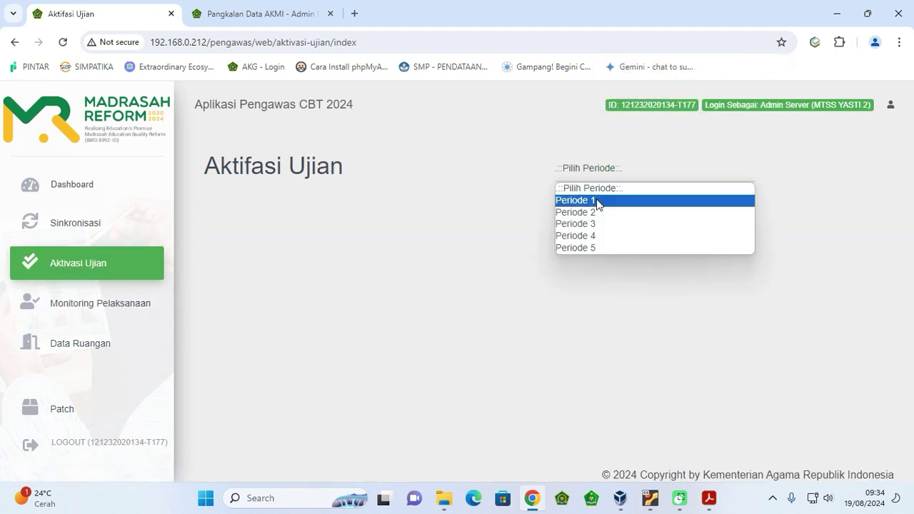
click(596, 198)
scroll(488, 288, down, 6)
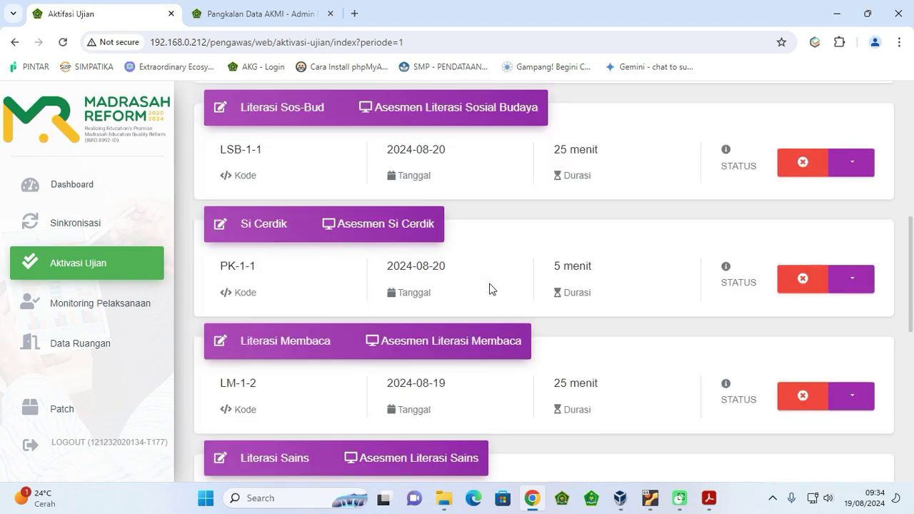
scroll(490, 289, down, 2)
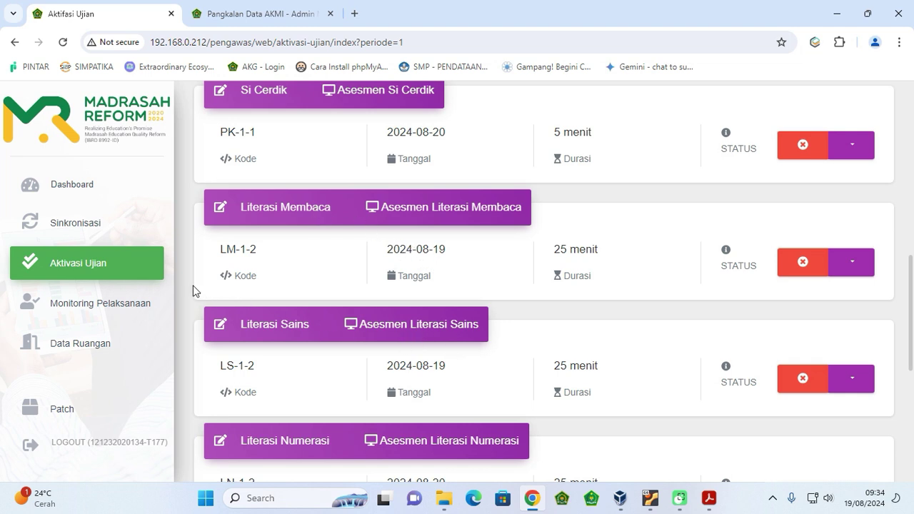
Step: Revisit the Sinkronisasi page, and switch to the PD-AKMI site to view its Upload Berita Acara page
click(110, 232)
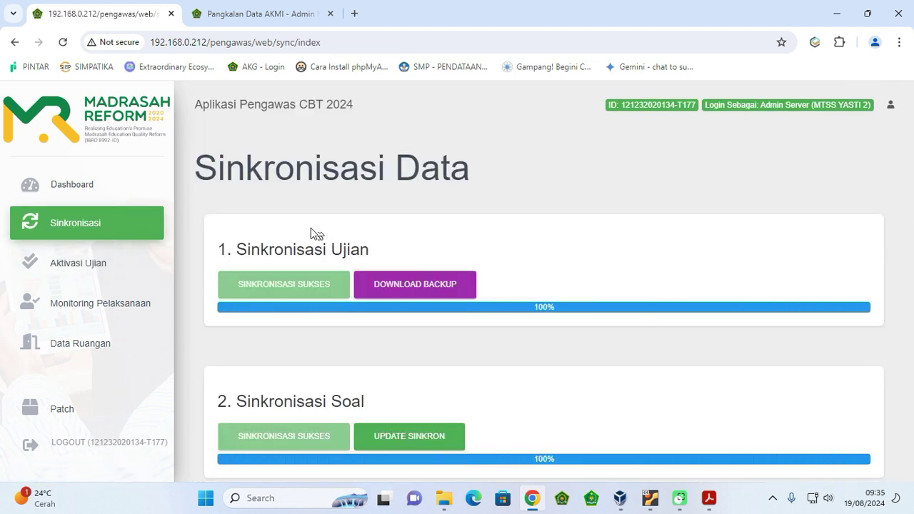
click(263, 19)
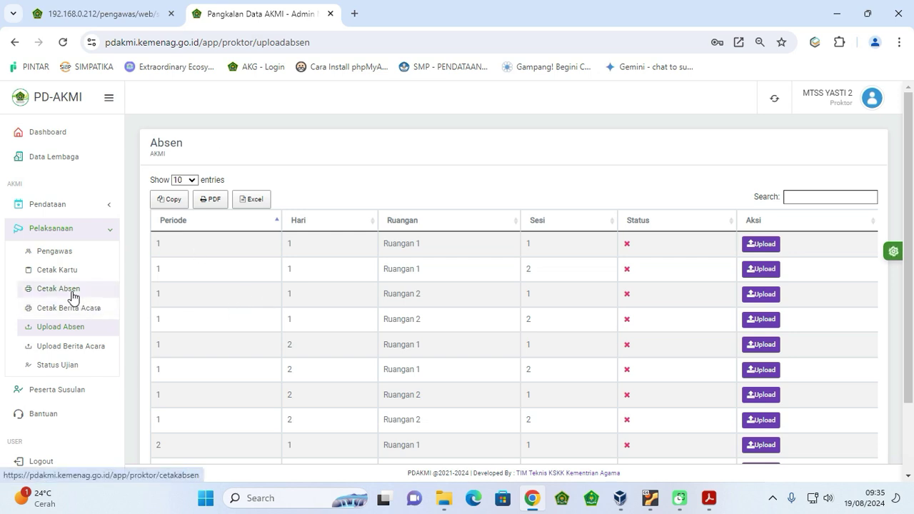
click(73, 334)
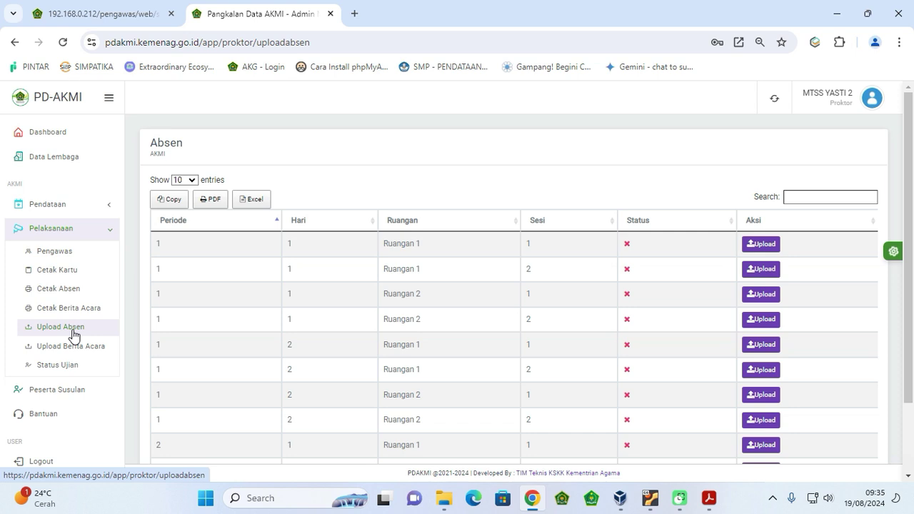
click(72, 348)
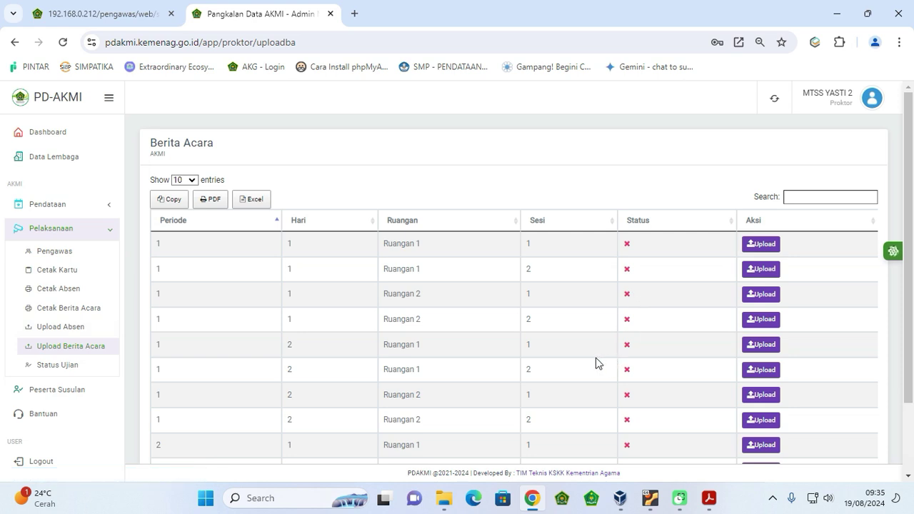
Step: Check the attendance list's LITERASI line in Acrobat Reader and look up the Literasi Membaca and Literasi Sains names on the proctor dashboard in Chrome
click(715, 507)
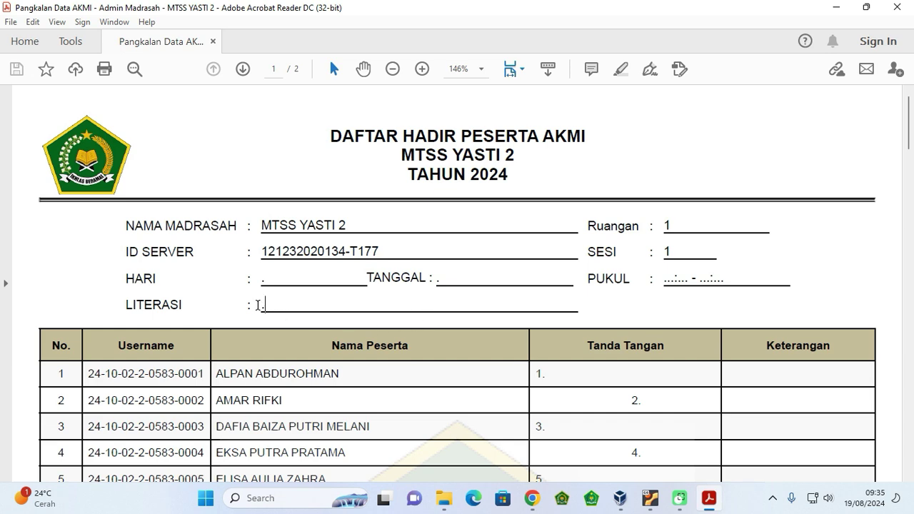
key(ctrl+a)
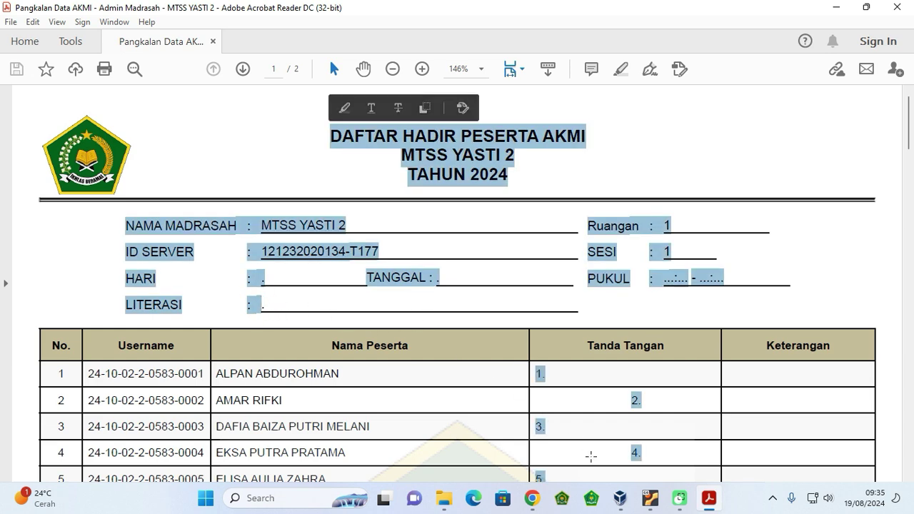
click(532, 497)
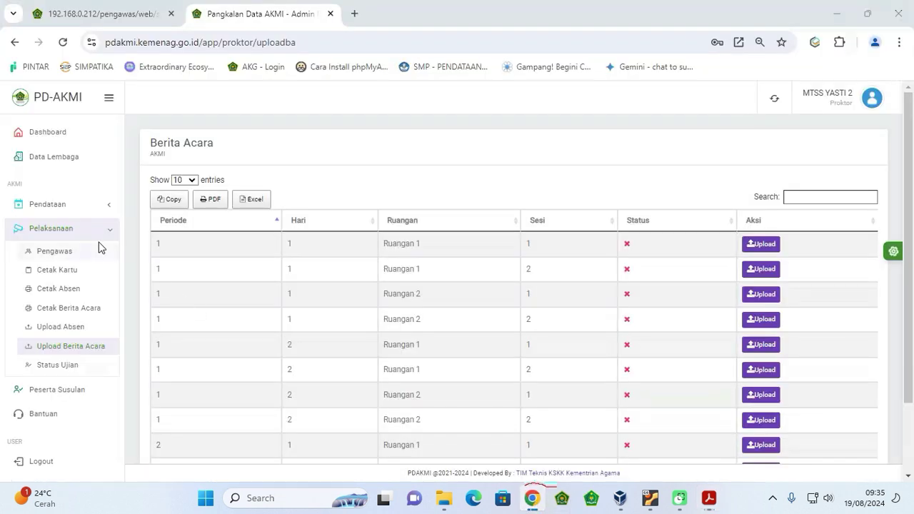
click(136, 12)
click(100, 187)
scroll(350, 342, down, 2)
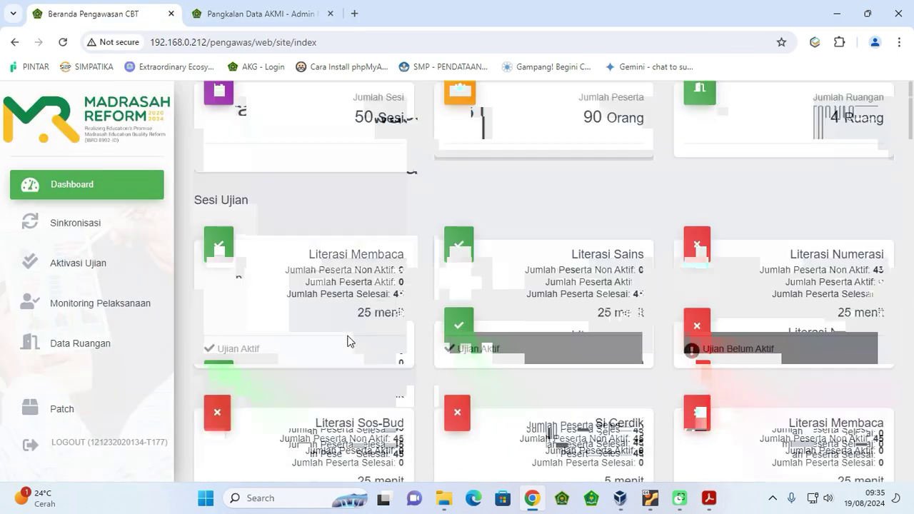
drag(309, 253, 399, 254)
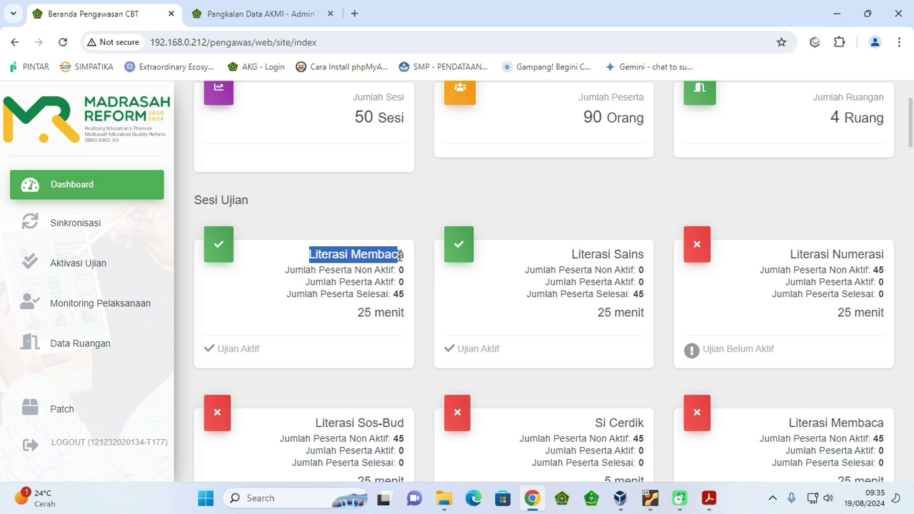
drag(571, 254, 647, 260)
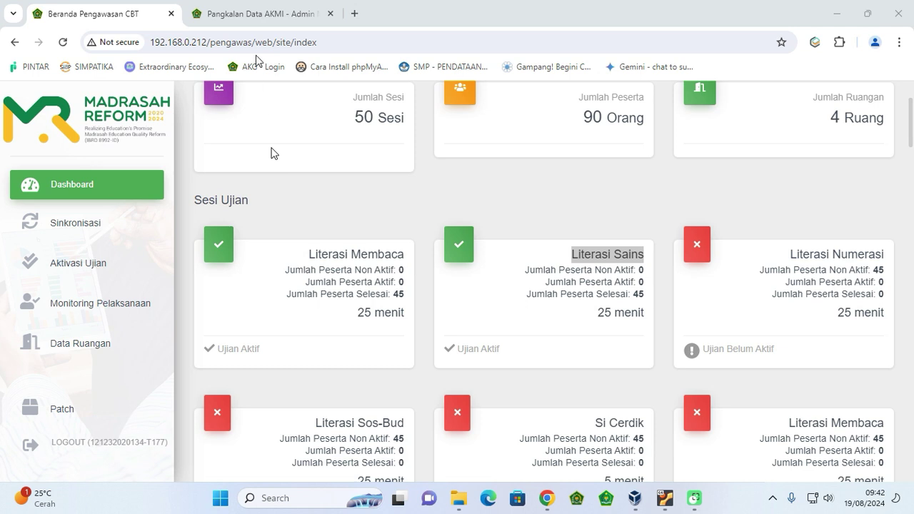
Step: Upload DAFDIR H1 R1 S1_compressed from Downloads > Documents to PD-AKMI as the attendance list for Periode 1, Hari 1, Ruangan 1, Sesi 1
click(258, 15)
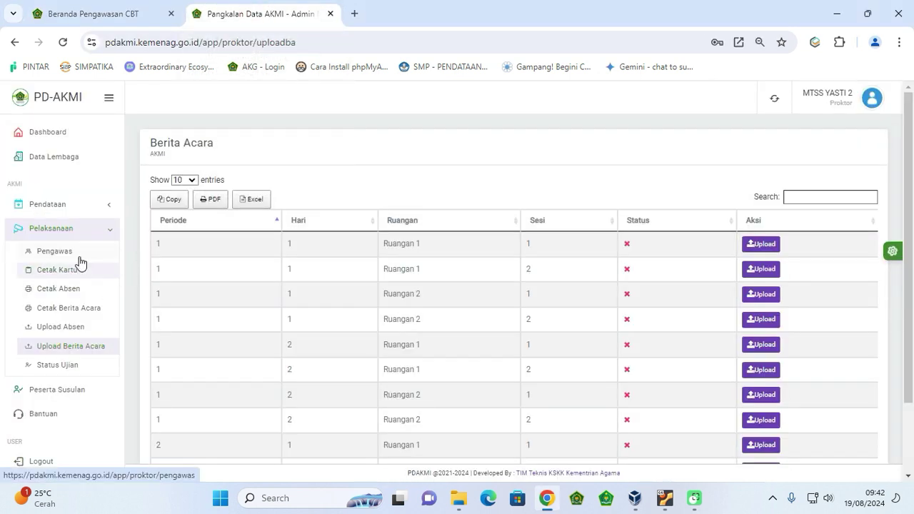
click(71, 327)
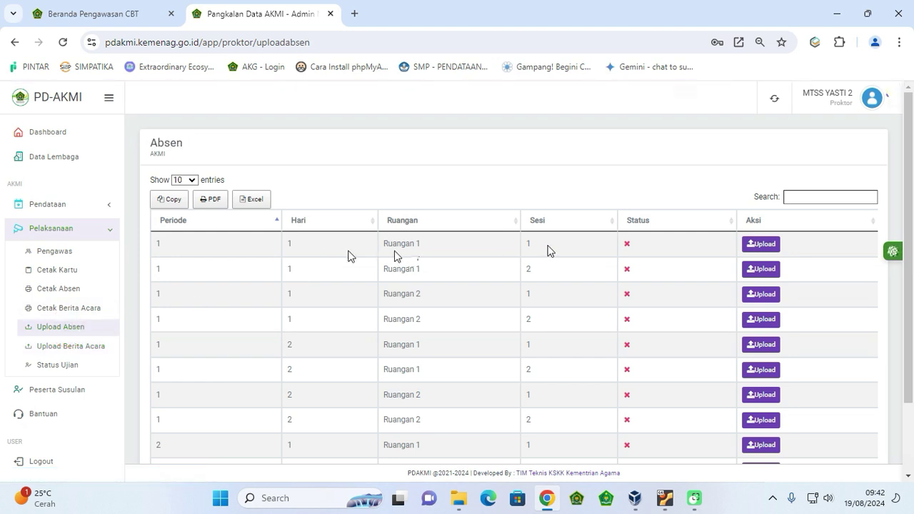
click(760, 244)
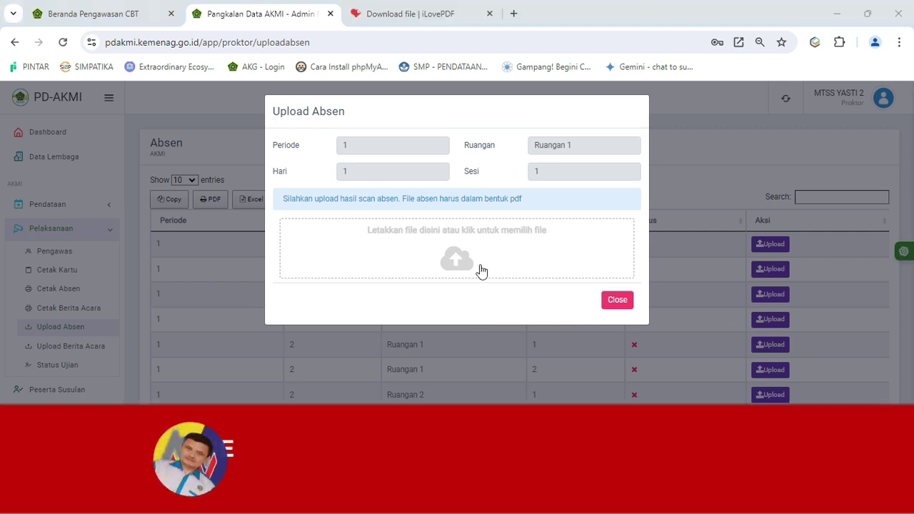
click(499, 264)
click(64, 186)
click(83, 208)
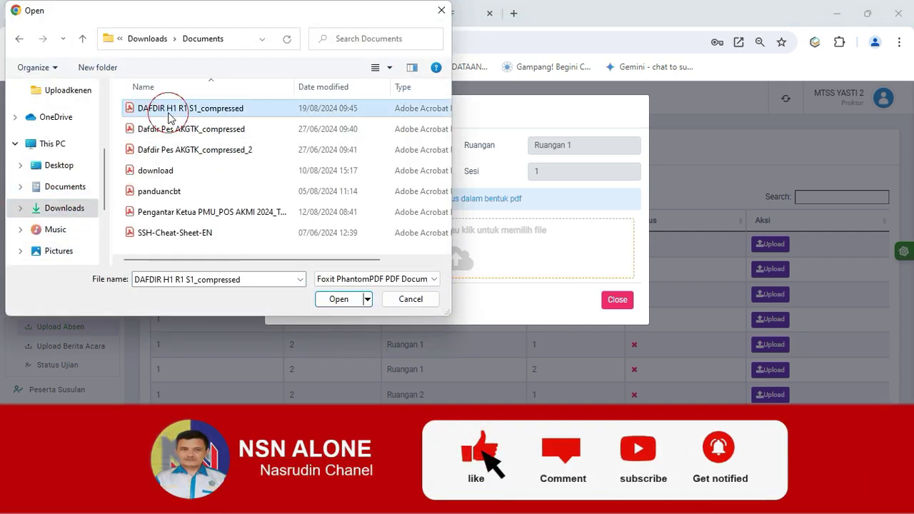
double_click(178, 107)
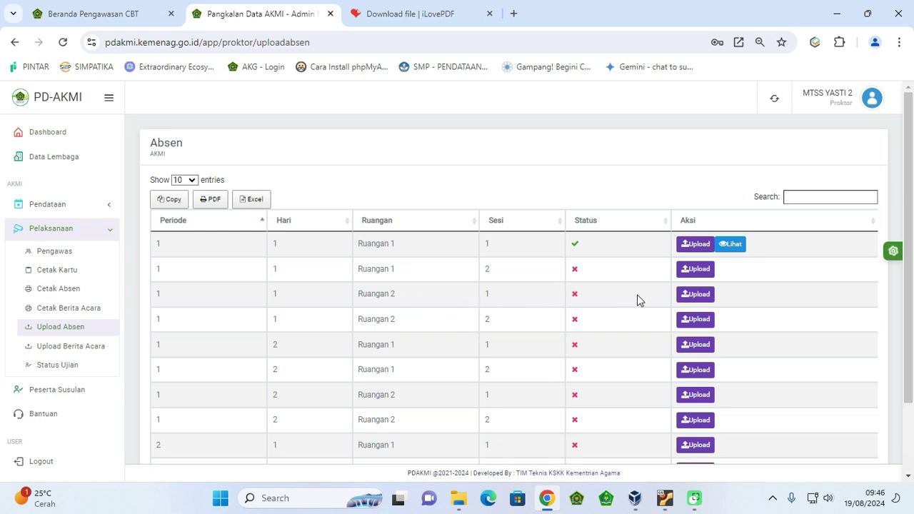
Step: Try to upload DAFDIR H1 R2 S1 from Pictures > 2024-08-19 as the attendance list for Periode 1, Hari 1, Ruangan 2, Sesi 1
click(692, 298)
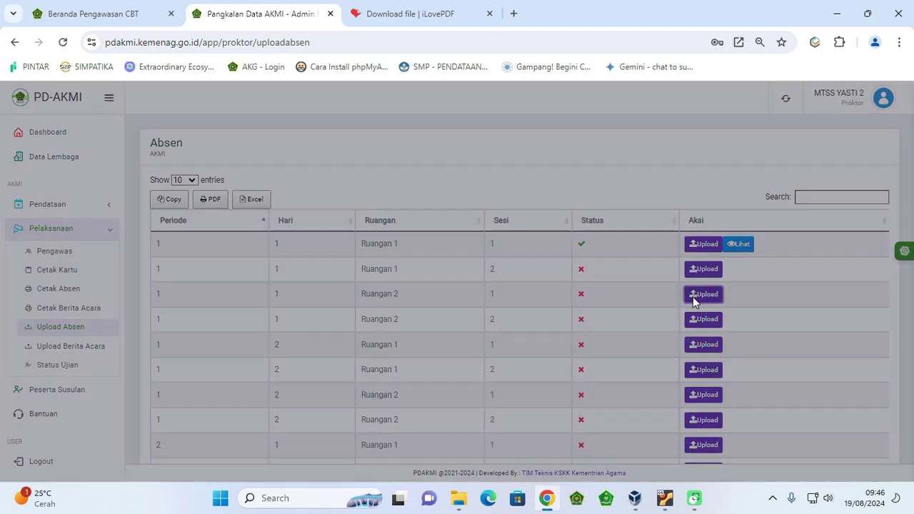
click(484, 261)
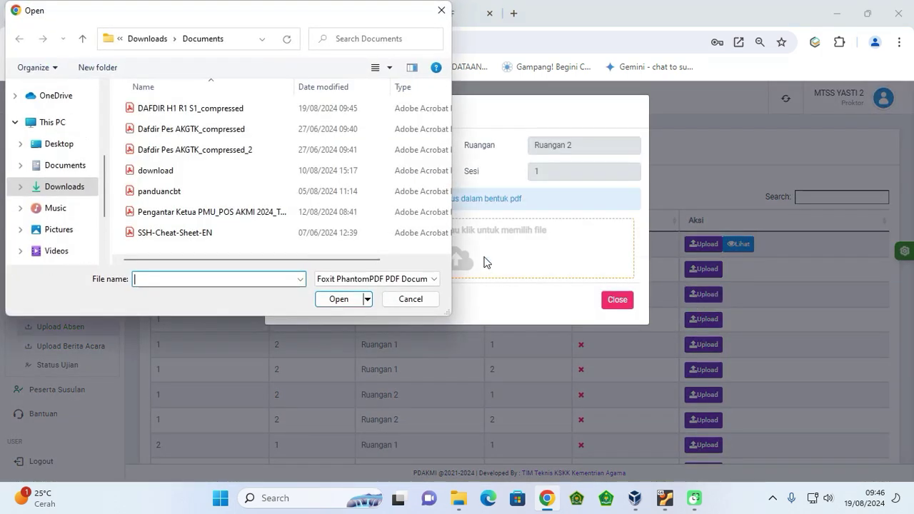
click(65, 231)
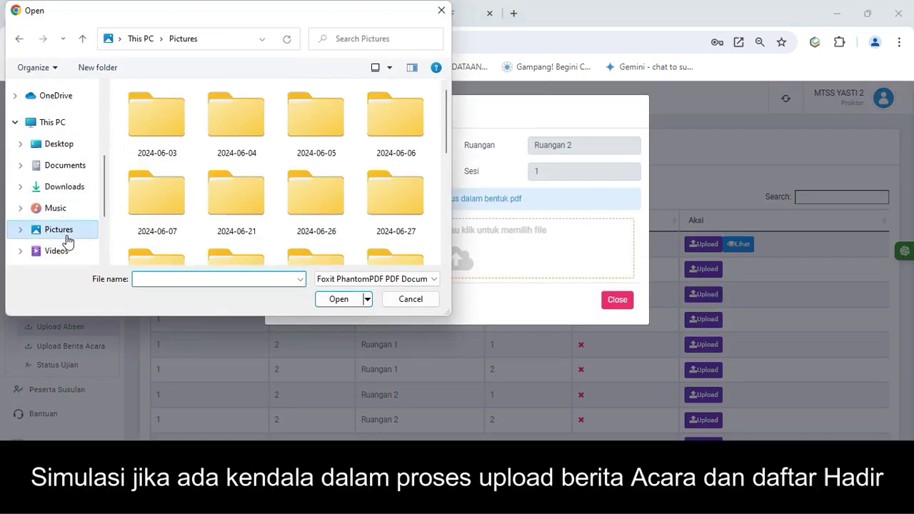
scroll(203, 204, down, 4)
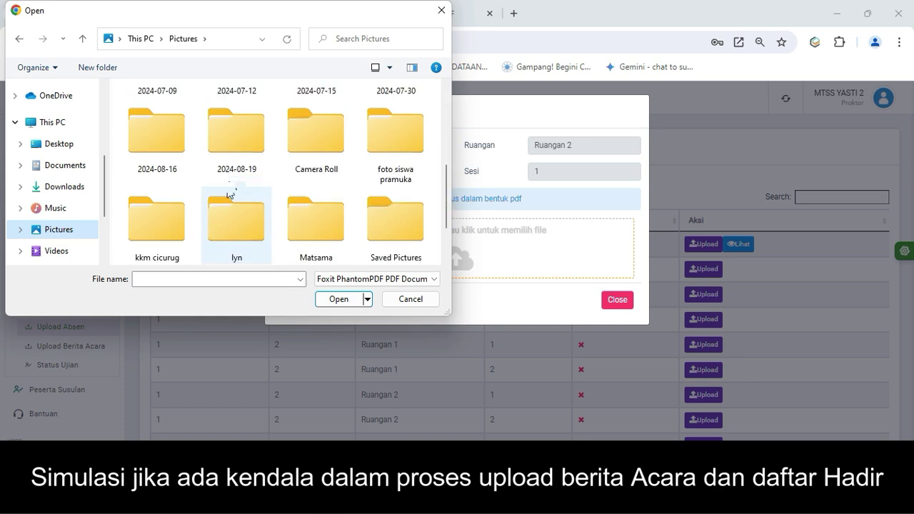
double_click(230, 157)
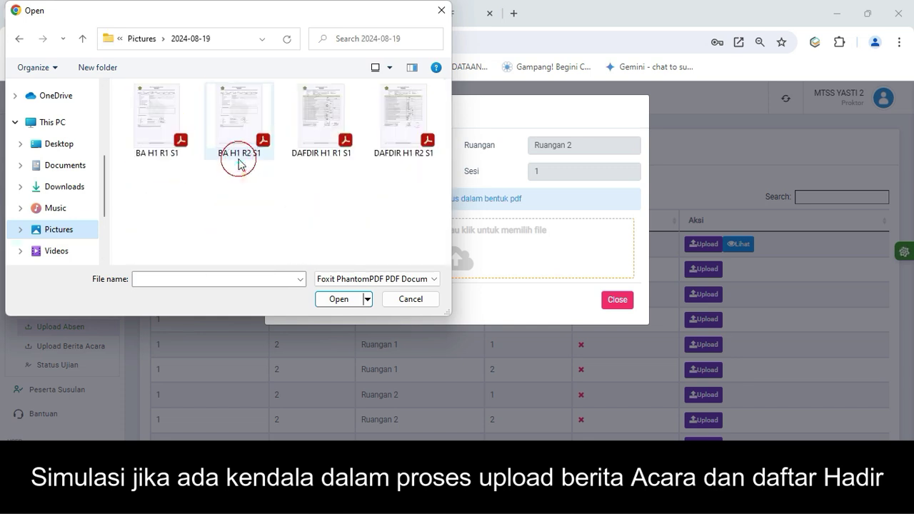
click(408, 159)
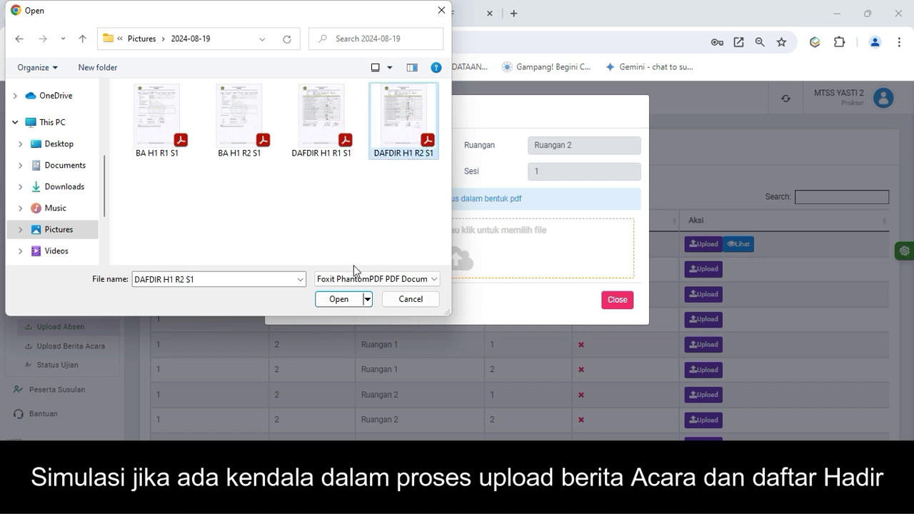
click(338, 298)
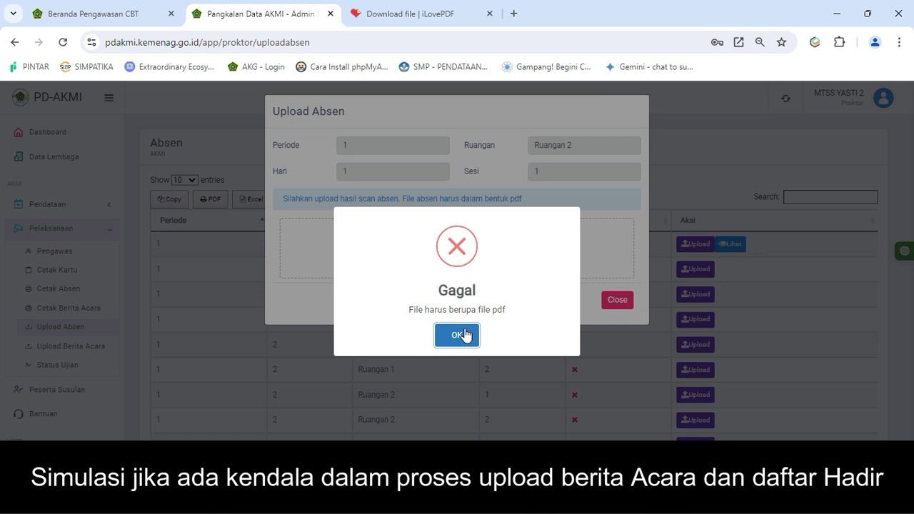
click(465, 334)
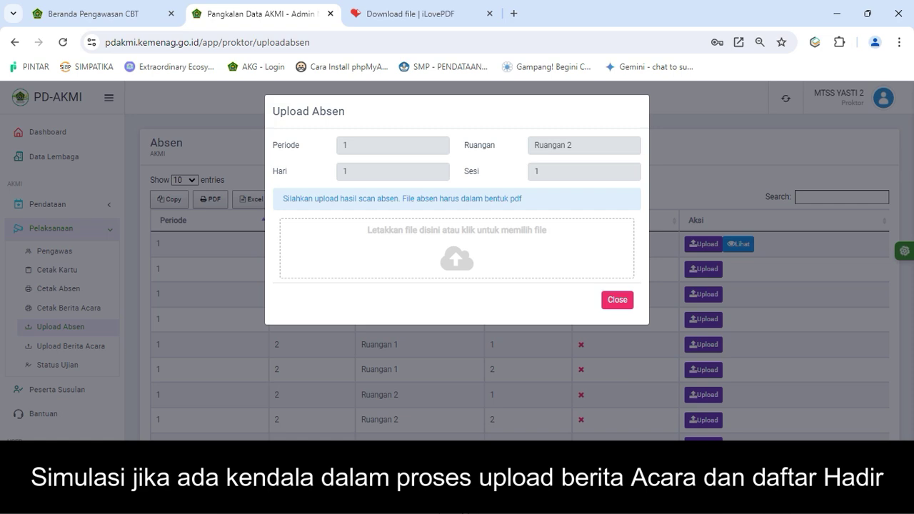
Step: Open DAFDIR H1 R2 S1 from Pictures > 2024-08-19 in File Explorer to check the scanned attendance list, and close it again
click(465, 500)
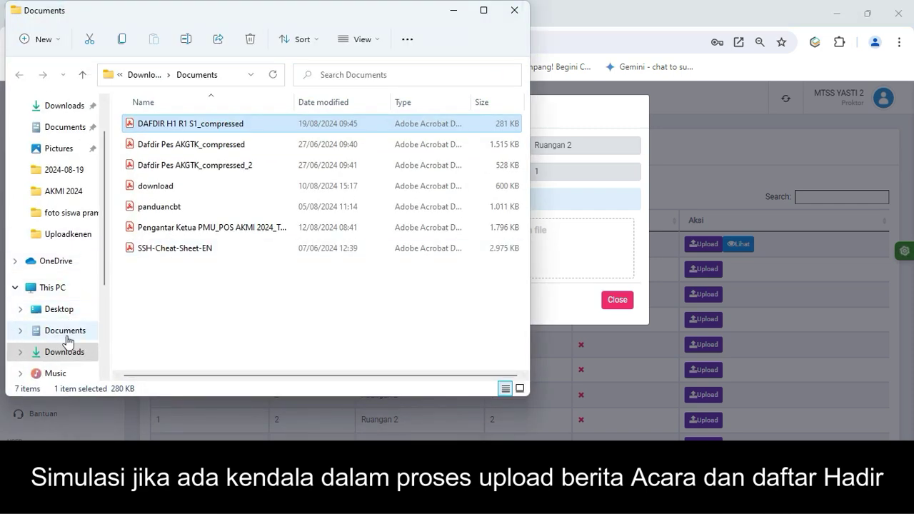
scroll(69, 360, down, 2)
scroll(69, 356, down, 1)
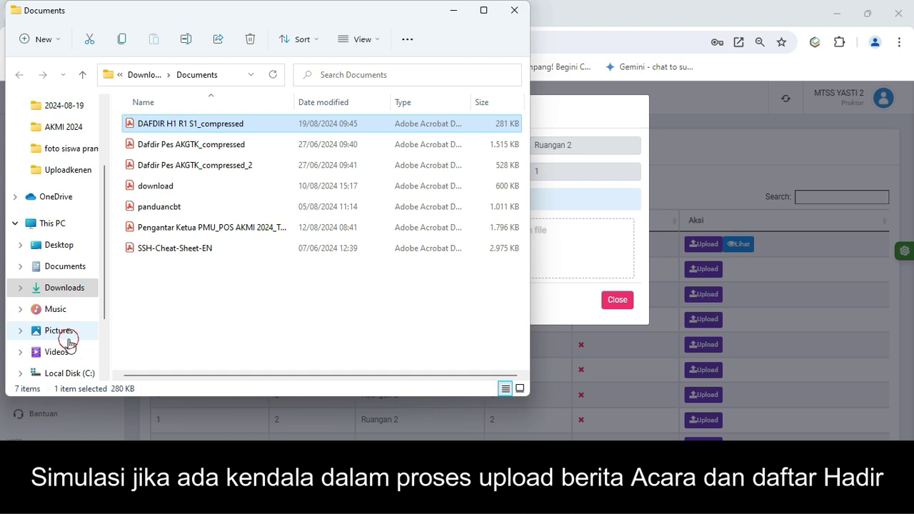
click(62, 330)
scroll(227, 286, down, 3)
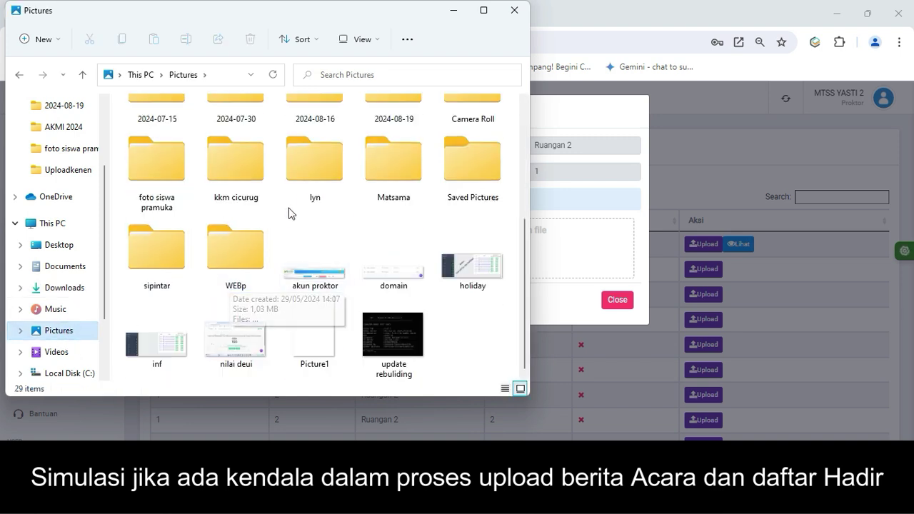
click(402, 112)
double_click(402, 112)
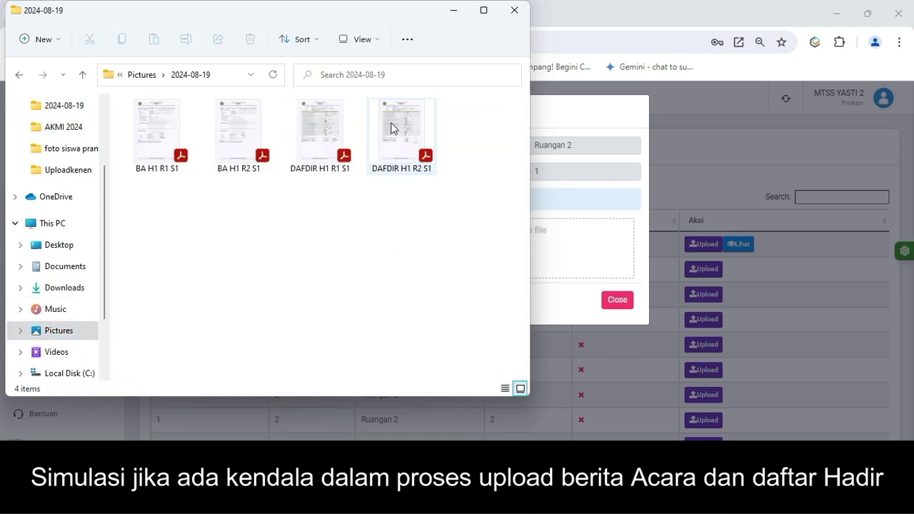
click(406, 160)
double_click(406, 160)
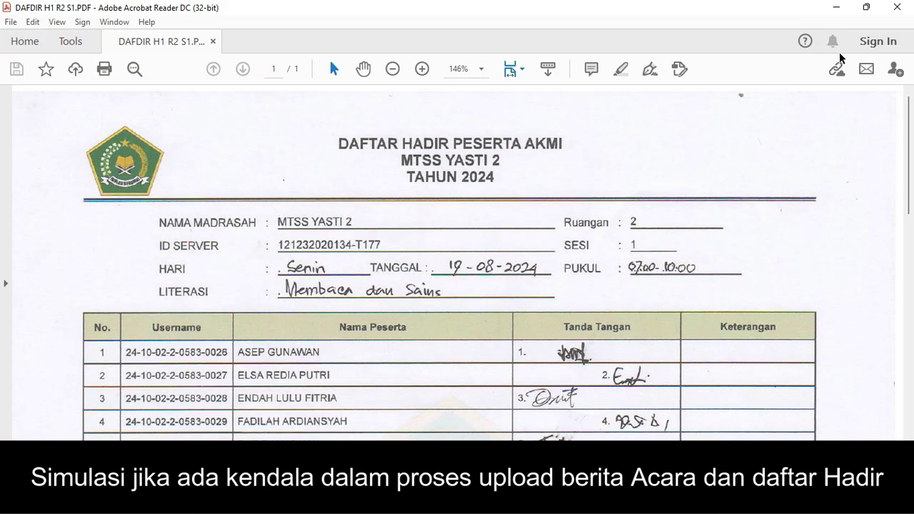
click(896, 7)
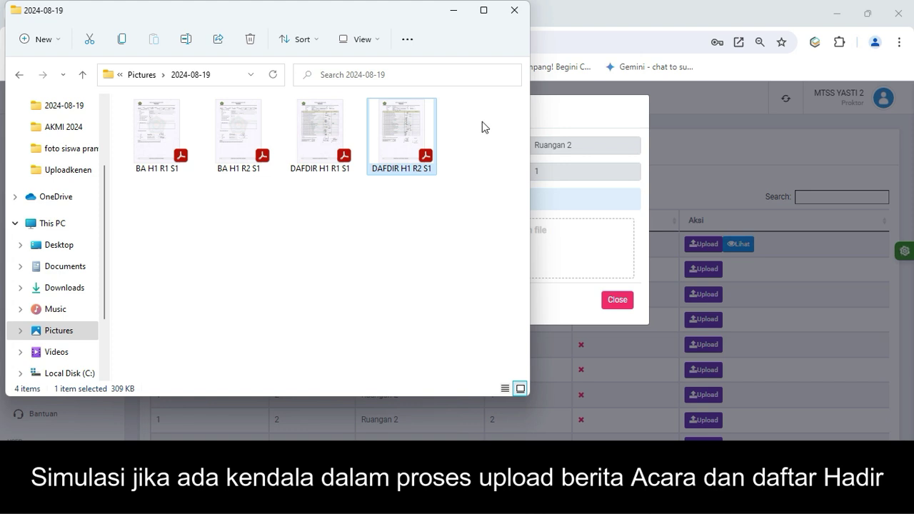
click(515, 16)
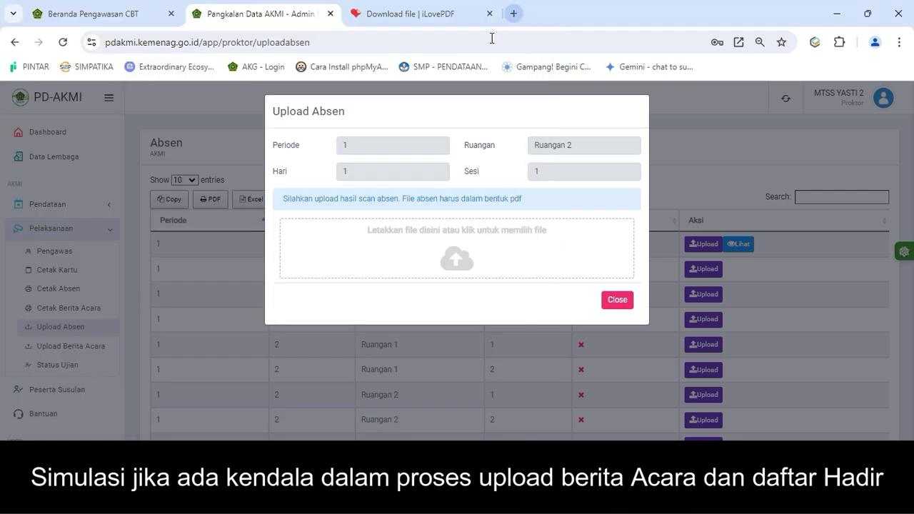
Step: Switch to iLovePDF and compress DAFDIR H1 R2 S1 from Pictures > 2024-08-19 with the recommended compression level
click(443, 14)
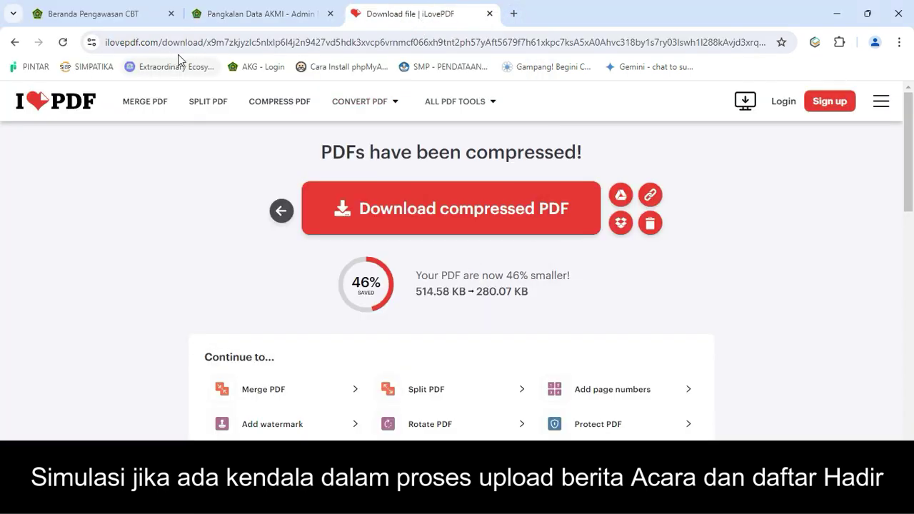
click(15, 43)
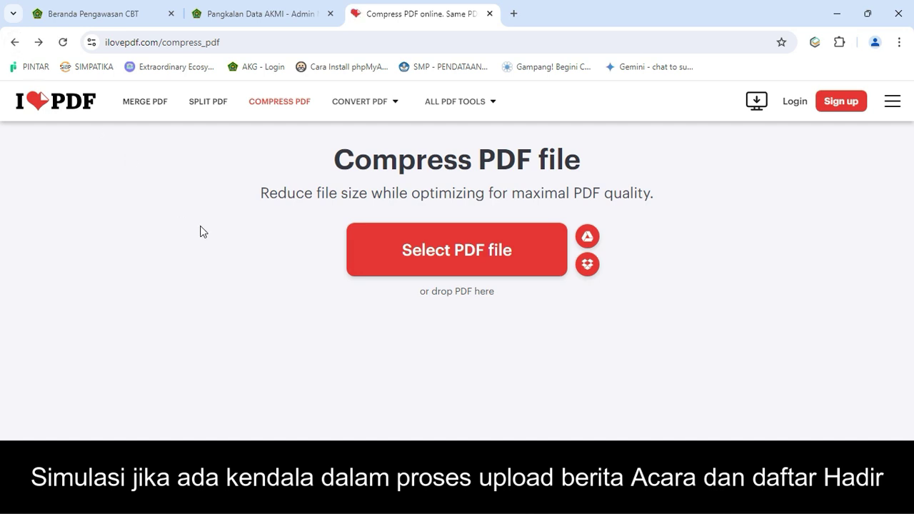
click(445, 257)
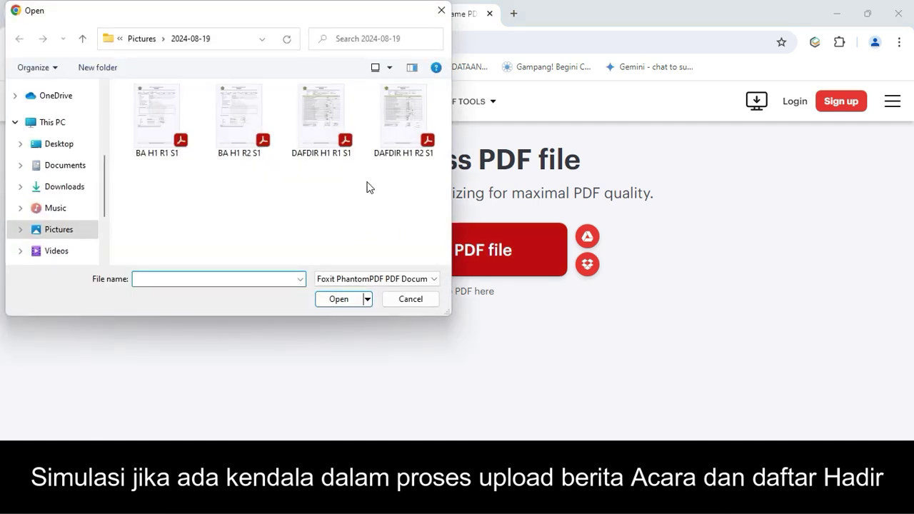
click(394, 142)
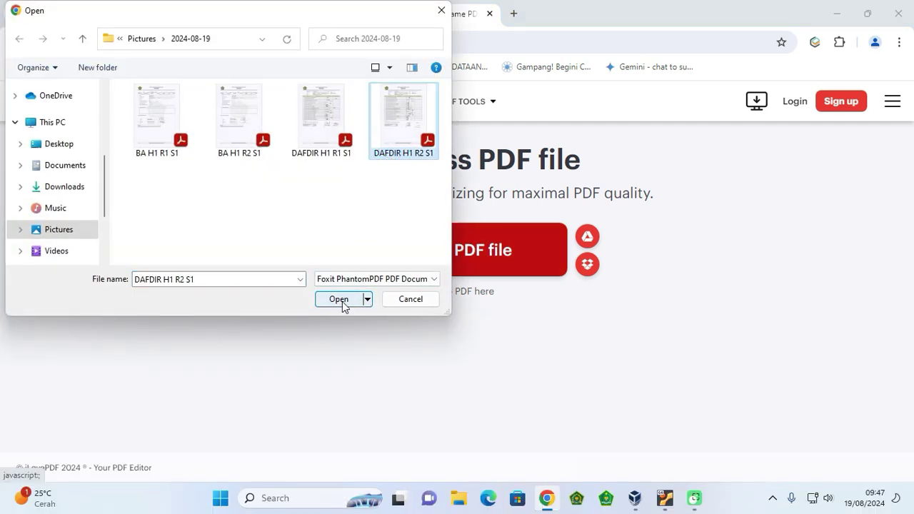
click(339, 299)
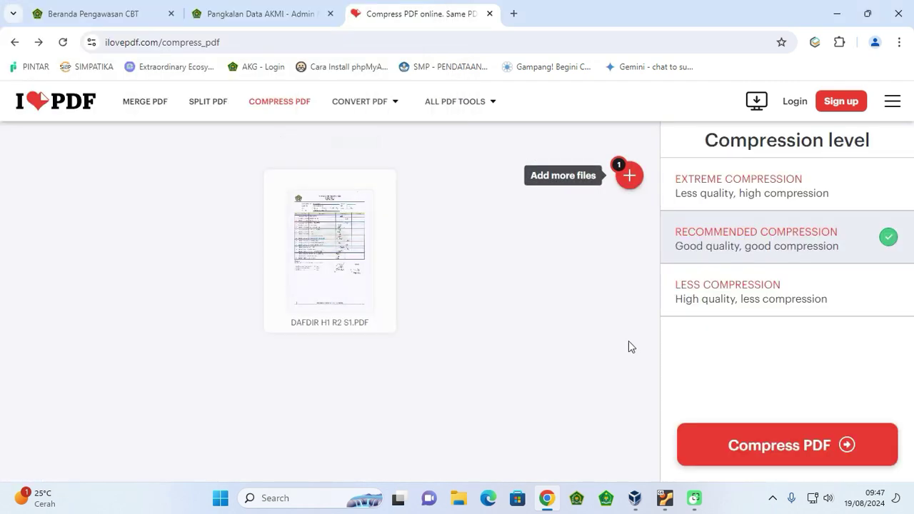
click(744, 444)
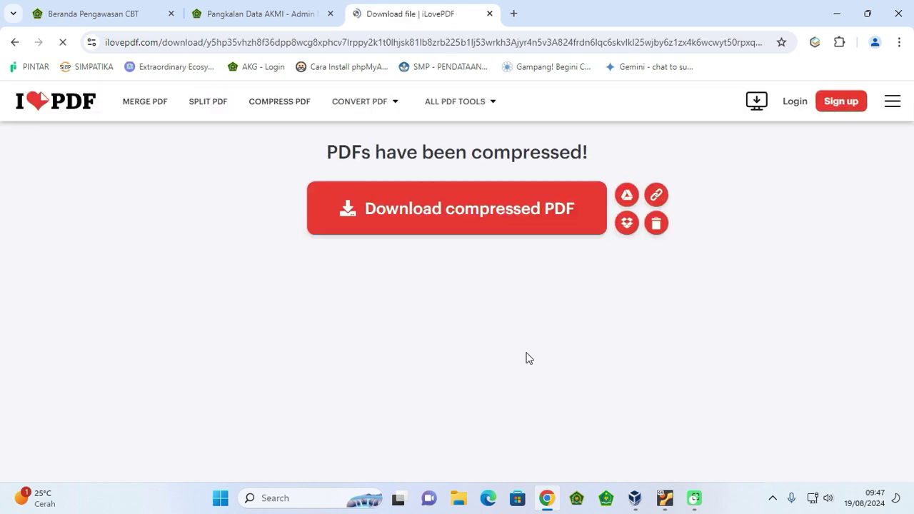
Step: Download the compressed attendance list to Downloads\Documents as DAFDIR H1 R2 S1_compressed.pdf
click(511, 225)
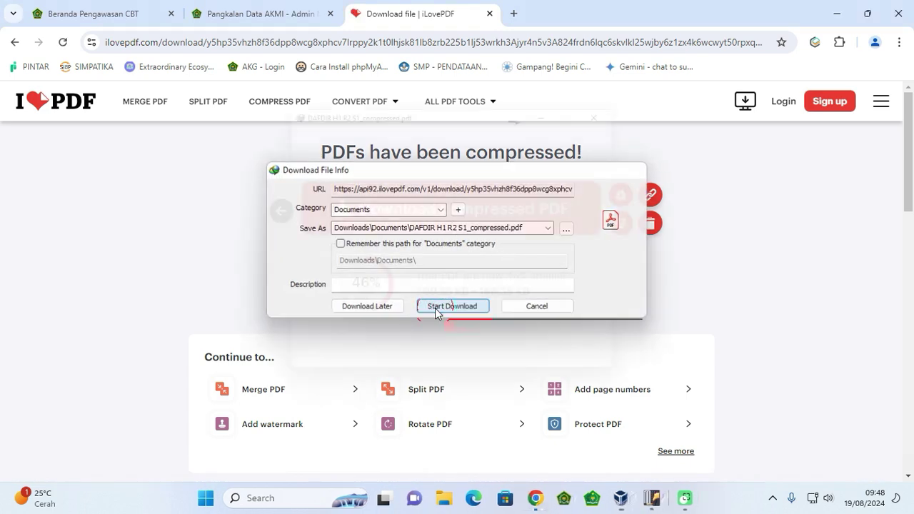
click(433, 306)
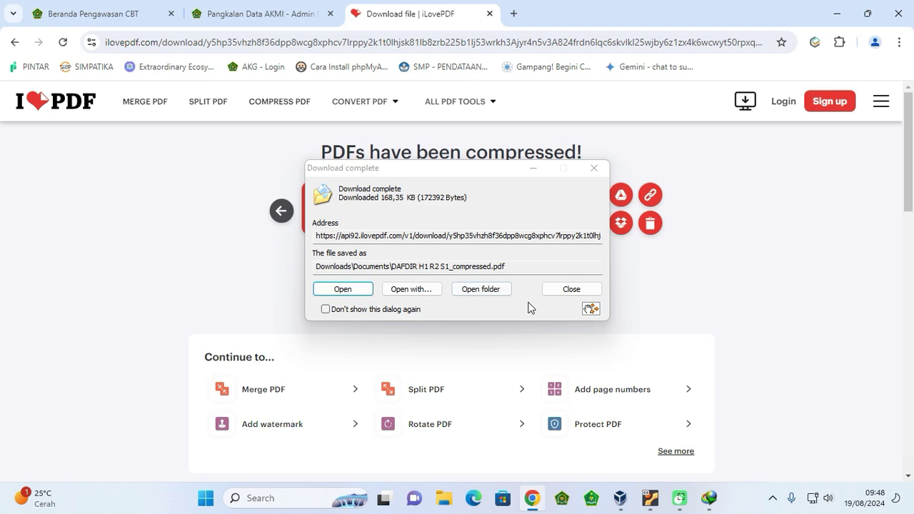
click(569, 290)
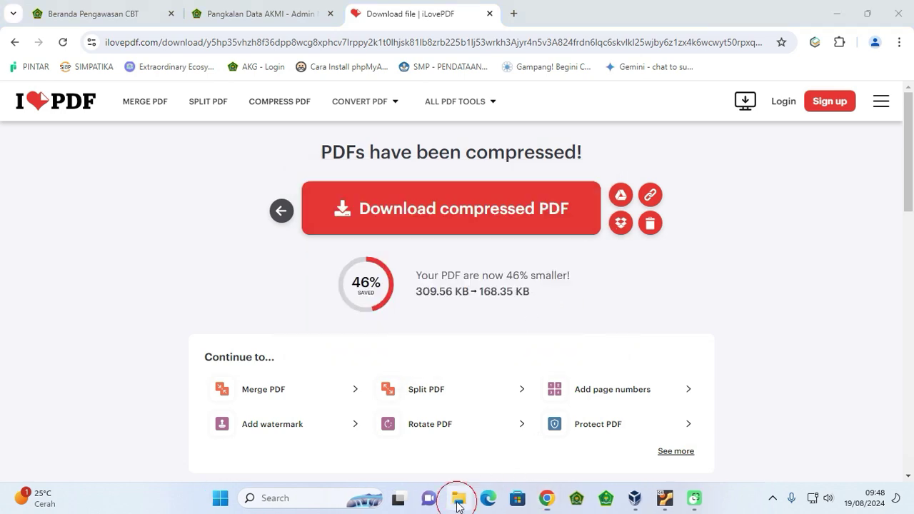
Step: Open DAFDIR H1 R2 S1_compressed from Downloads > Documents in File Explorer to check the scan's legibility, and close the document
click(463, 498)
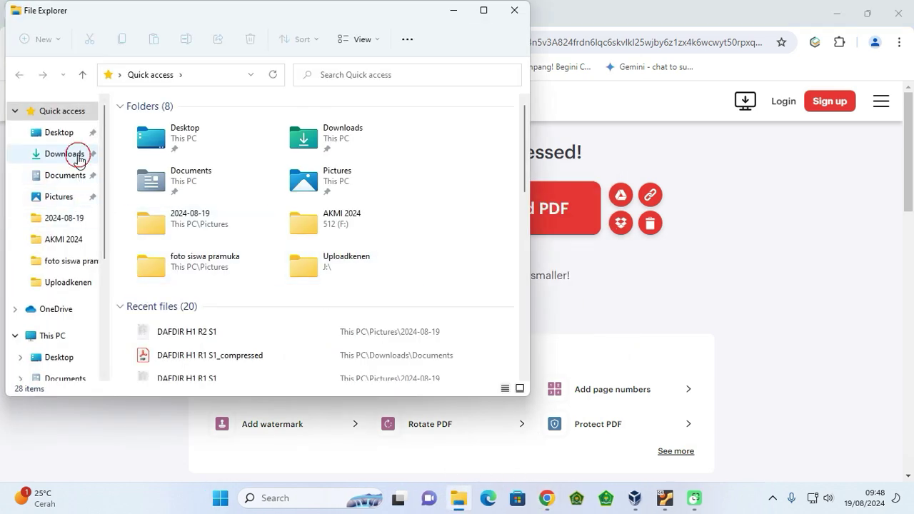
click(75, 155)
double_click(149, 143)
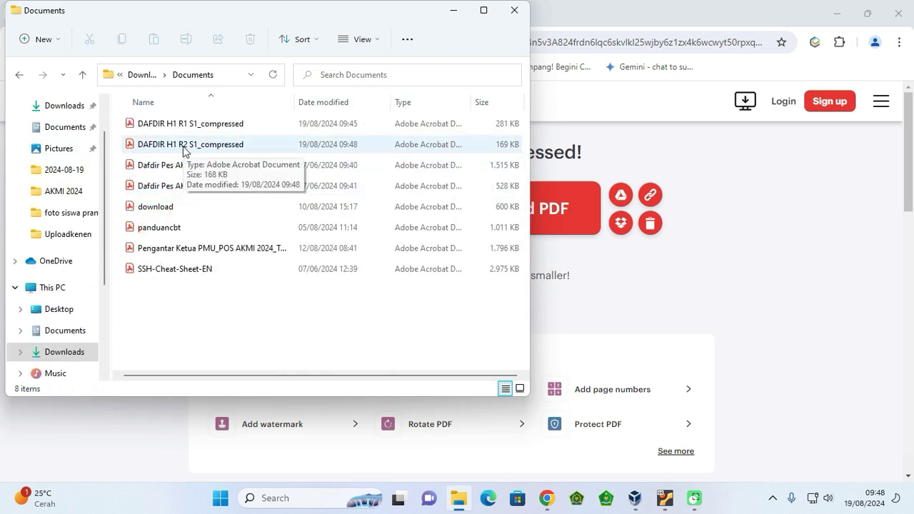
double_click(184, 146)
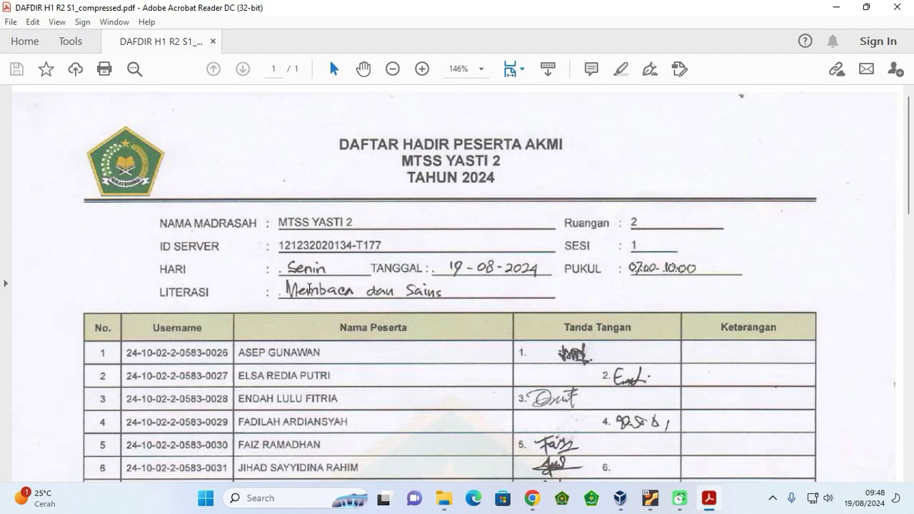
click(897, 8)
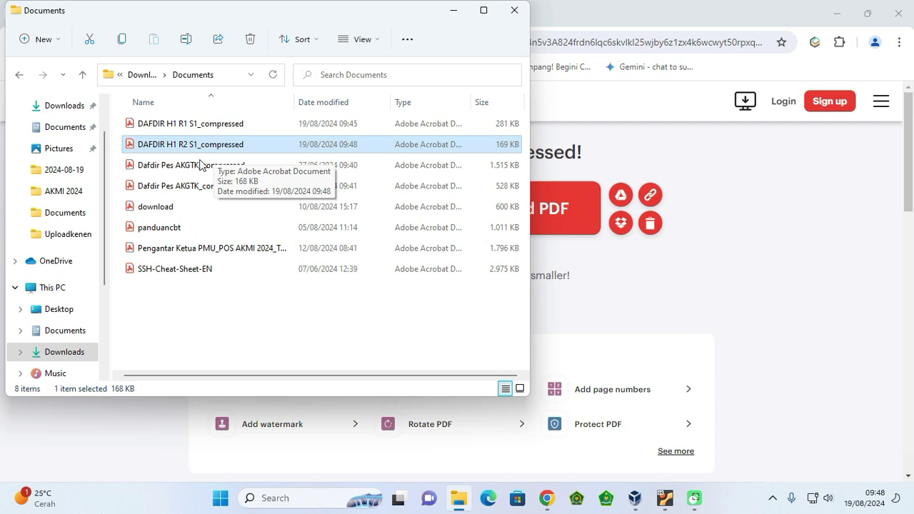
Step: Look up the original DAFDIR H1 R2 S1 in Pictures > 2024-08-19 for comparison and close File Explorer
scroll(75, 274, down, 1)
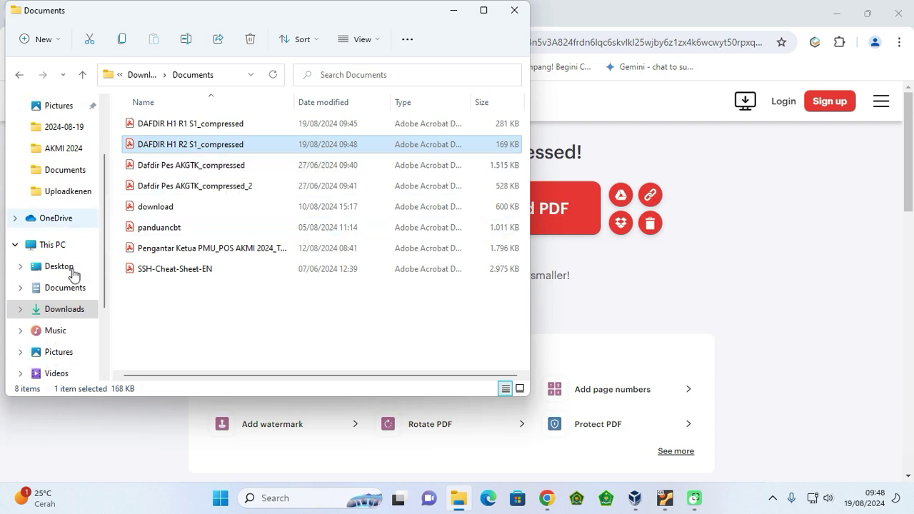
click(59, 352)
double_click(396, 310)
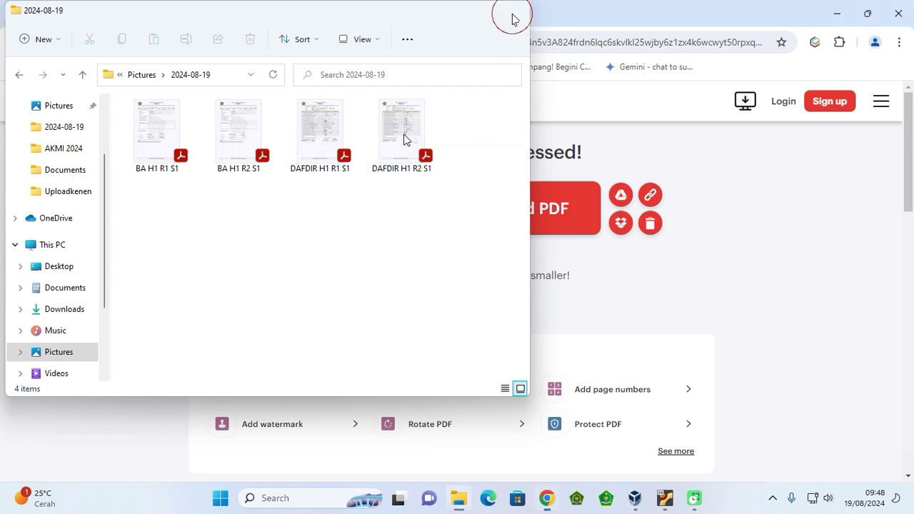
click(513, 13)
Step: Upload DAFDIR H1 R2 S1_compressed from Downloads > Documents to PD-AKMI as the attendance list for Periode 1, Hari 1, Ruangan 2, Sesi 1
click(287, 15)
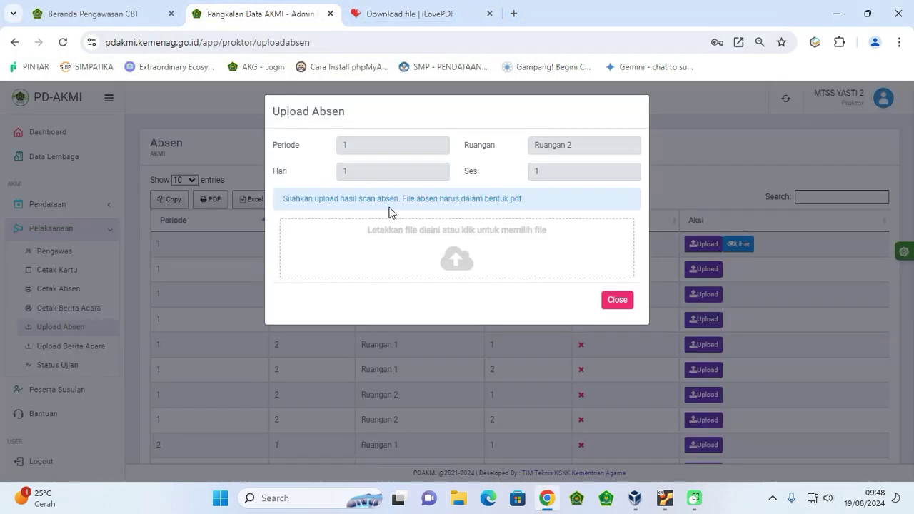
click(448, 250)
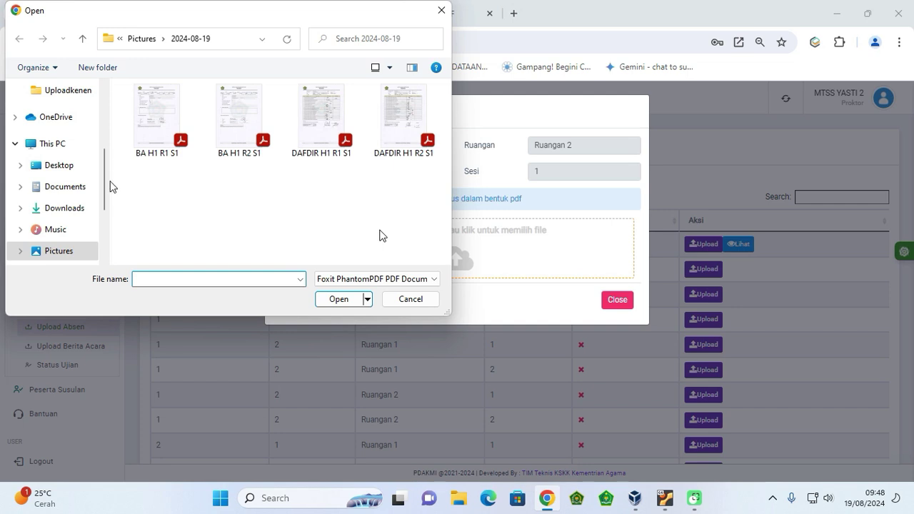
click(75, 208)
double_click(142, 160)
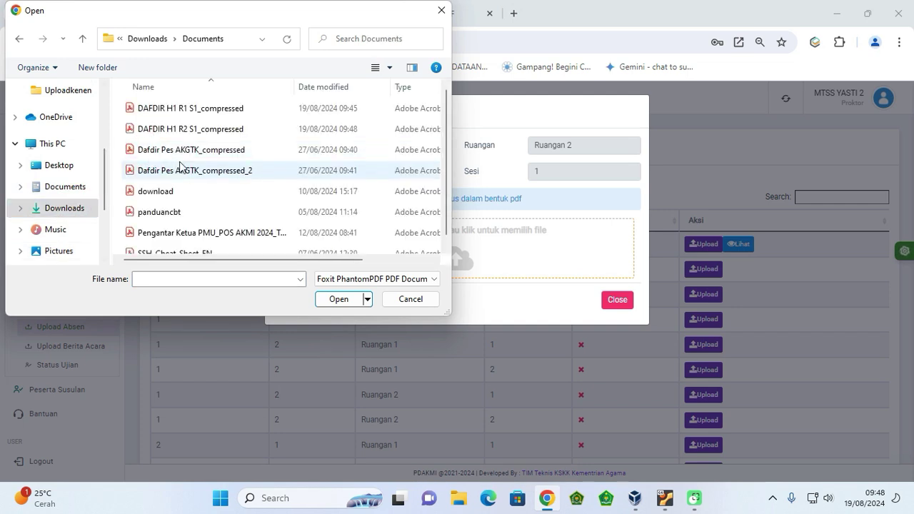
click(207, 131)
click(320, 296)
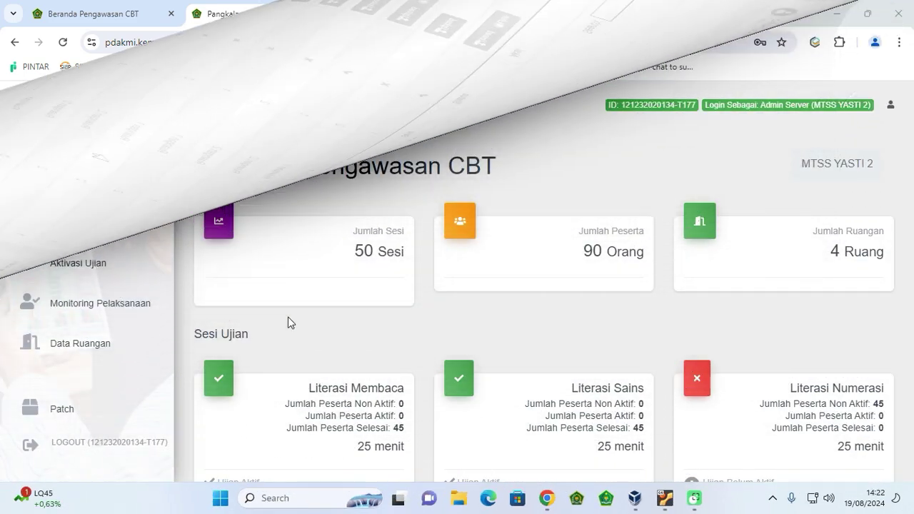
Step: Review the Literasi Membaca and Literasi Sains session cards on the proctor dashboard for inactive, active and finished participant numbers
scroll(288, 322, down, 1)
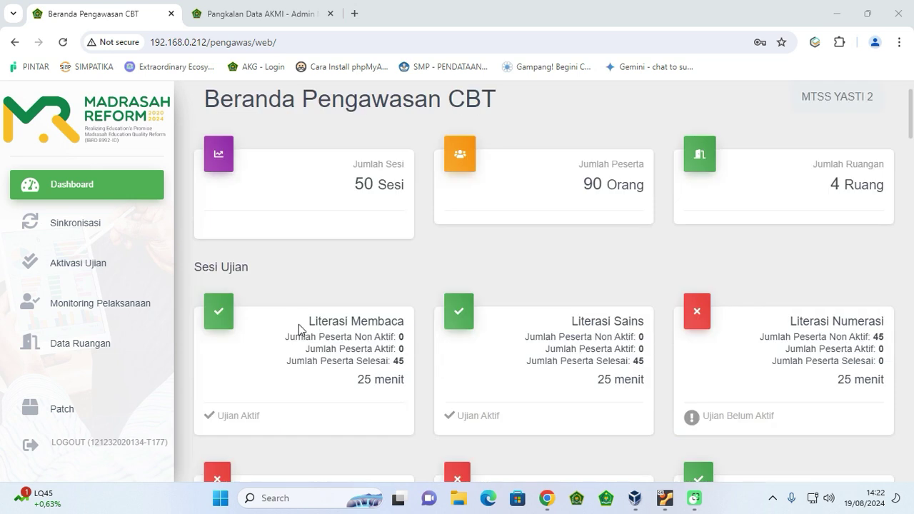
triple_click(402, 350)
click(402, 355)
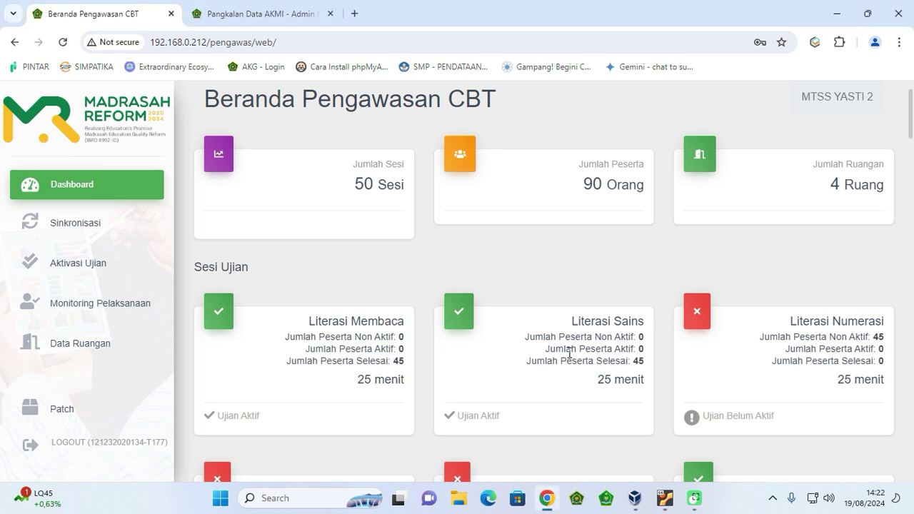
scroll(575, 366, down, 1)
scroll(575, 366, down, 3)
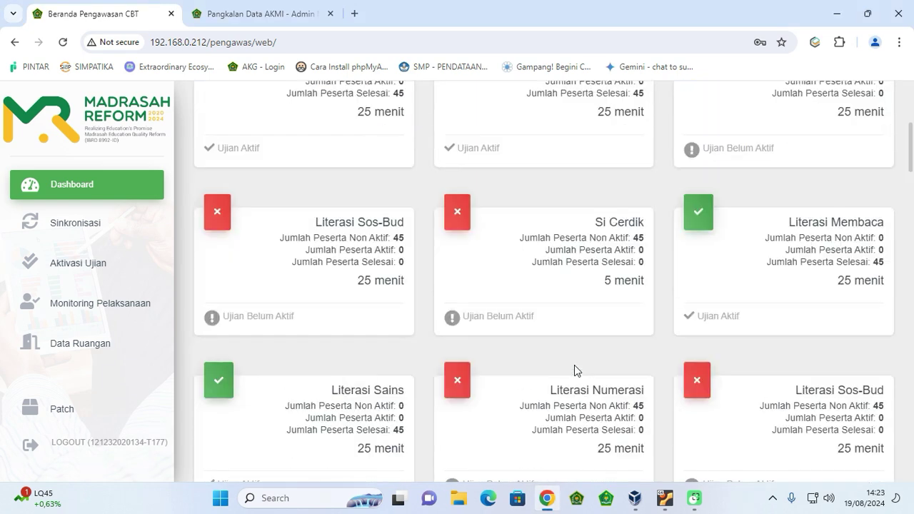
drag(790, 219, 880, 262)
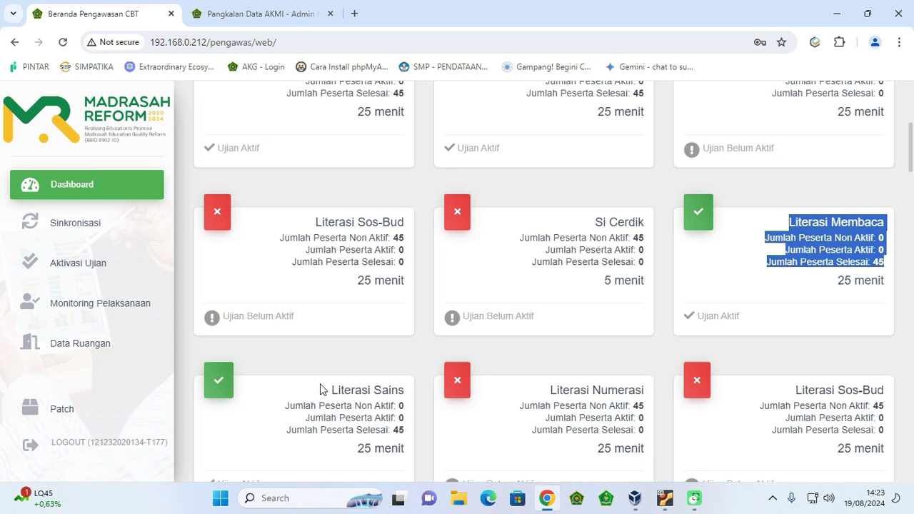
drag(330, 391, 407, 392)
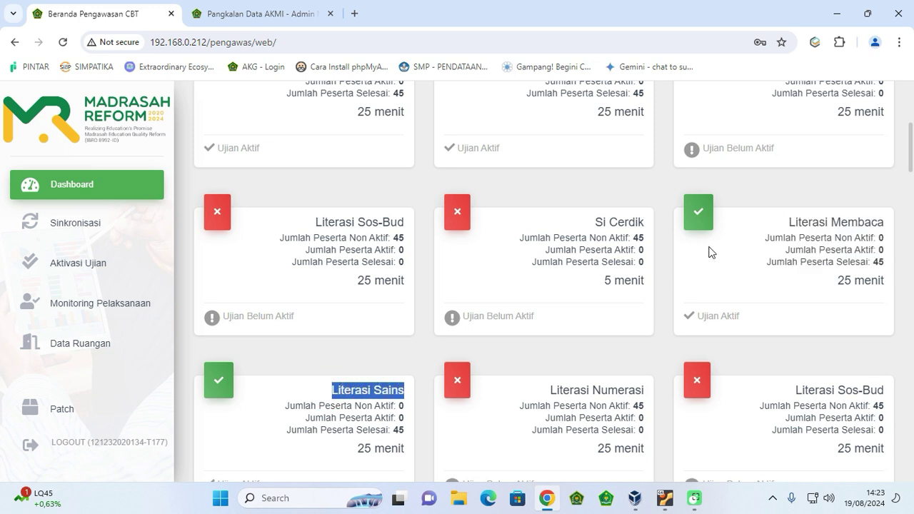
drag(780, 222, 903, 232)
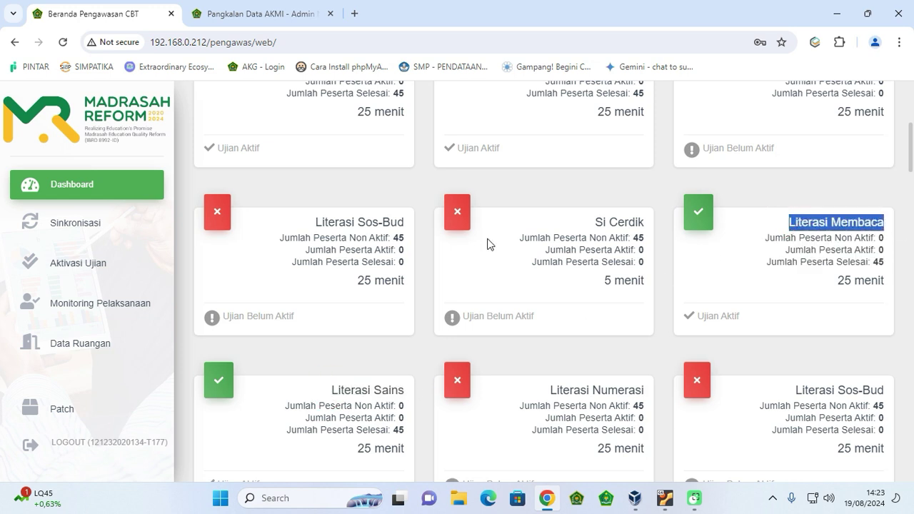
Step: Check the overall data total under Pengiriman Jawaban on the Sinkronisasi page
click(112, 238)
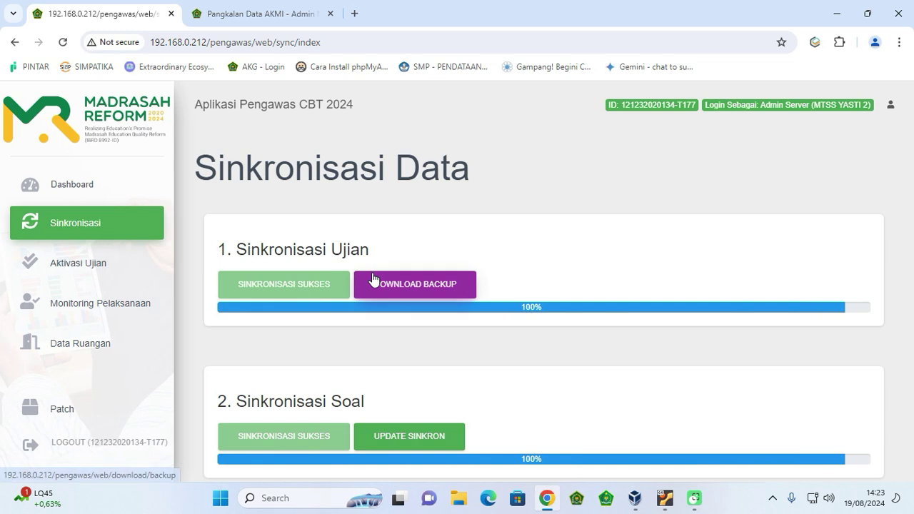
scroll(373, 278, down, 10)
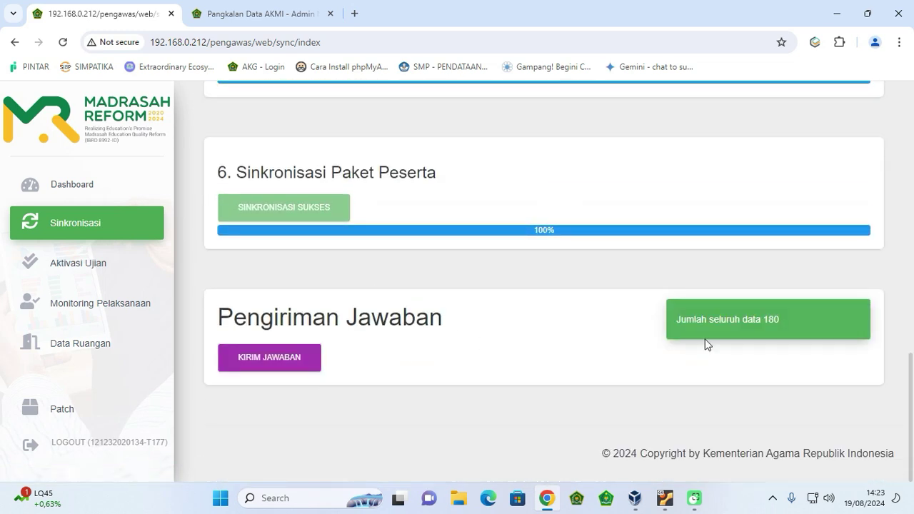
drag(677, 320, 802, 323)
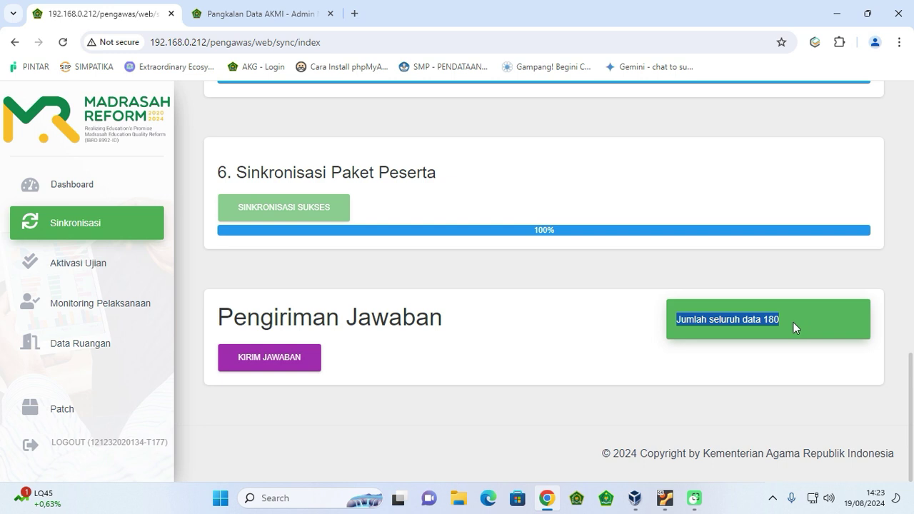
Step: Return to the proctor dashboard to check the participant number and log out of the server account
click(131, 185)
drag(583, 252, 656, 255)
click(656, 254)
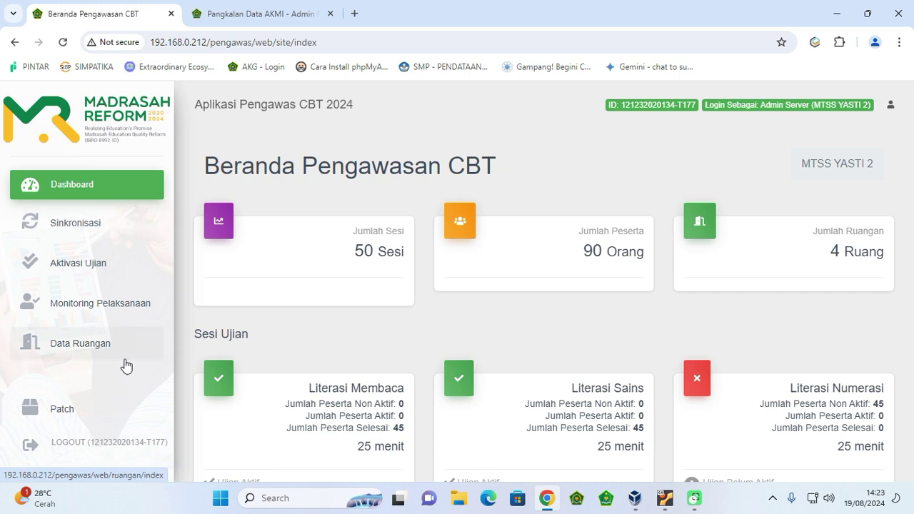
click(130, 438)
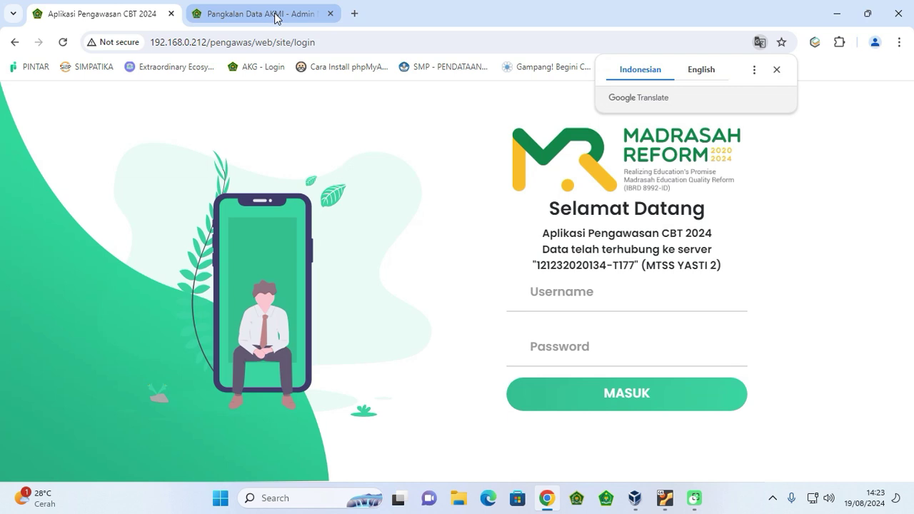
Step: Switch to PD-AKMI and review the upload status of the attendance lists and event reports for each room and session
click(271, 15)
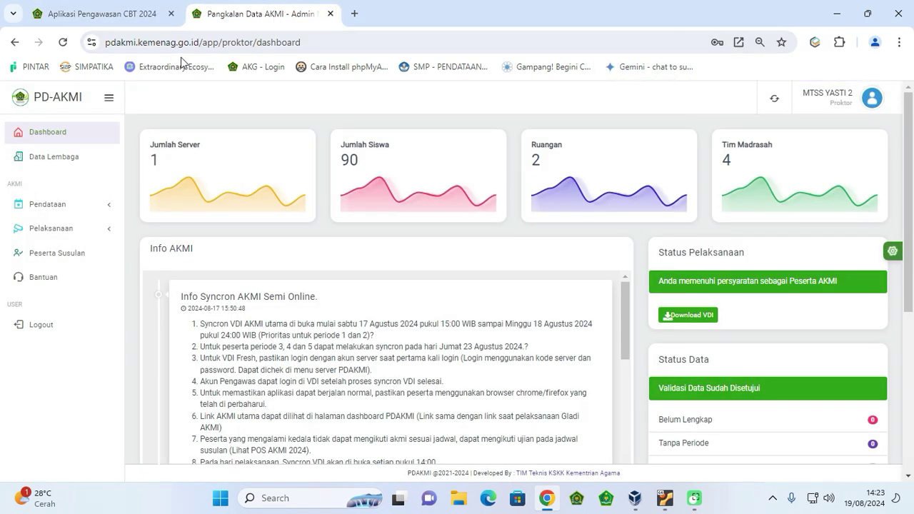
click(67, 230)
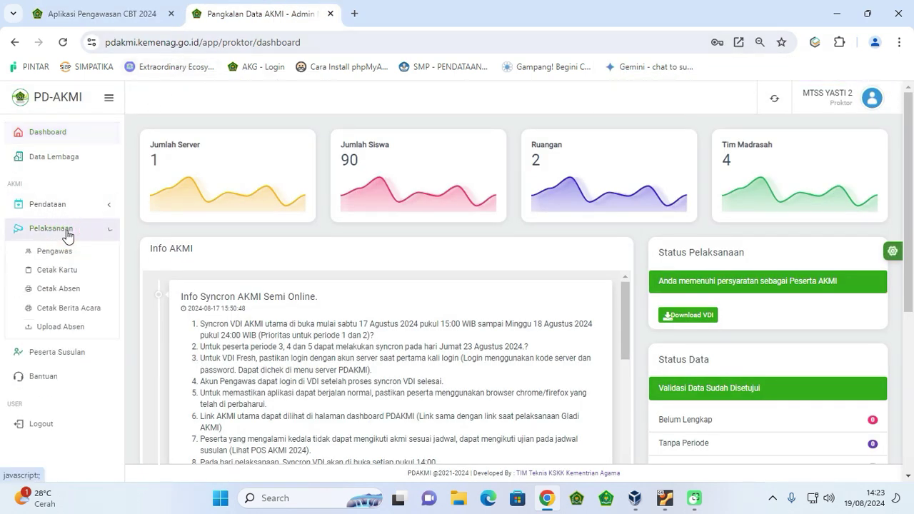
click(67, 290)
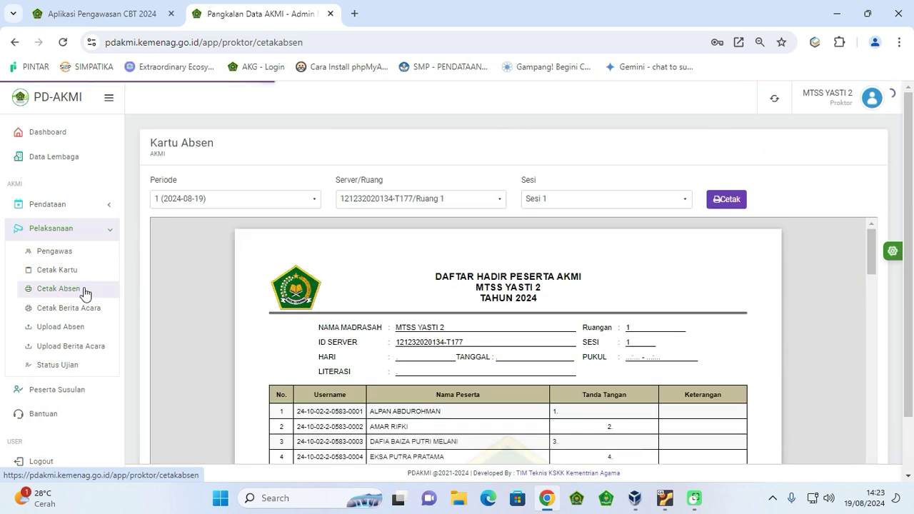
click(77, 330)
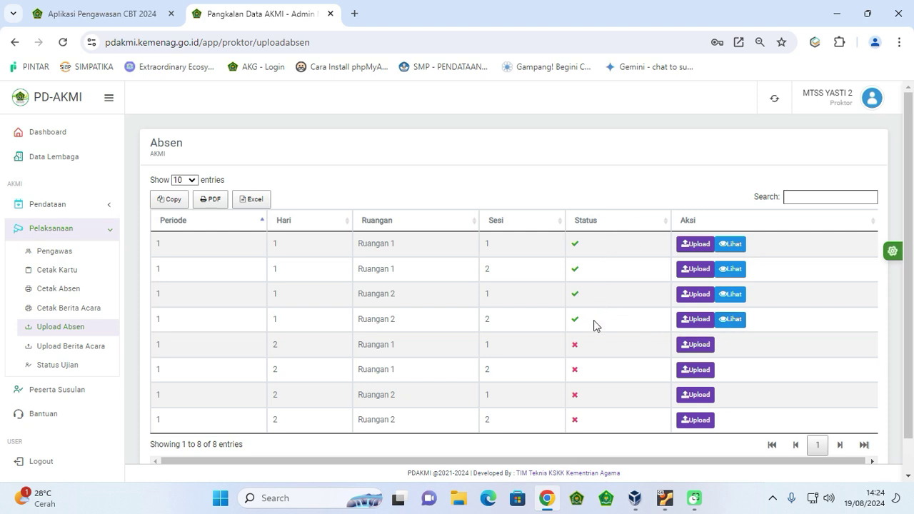
click(94, 348)
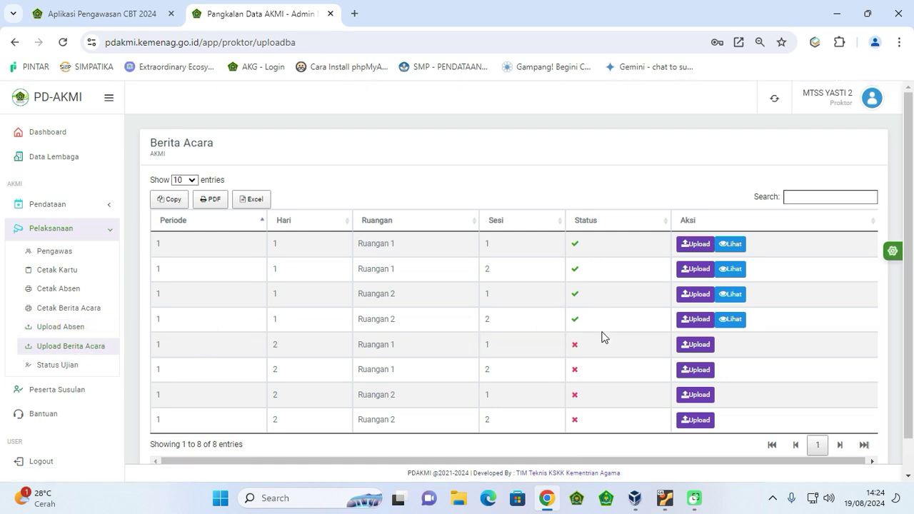
Step: Show 100 entries in the Status Ujian table and examine every participant's completion status per literacy test
click(74, 373)
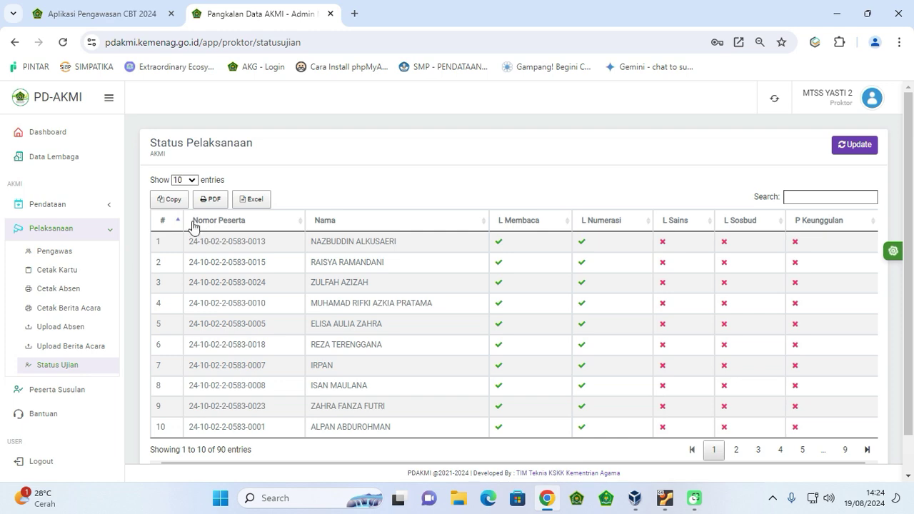
click(190, 181)
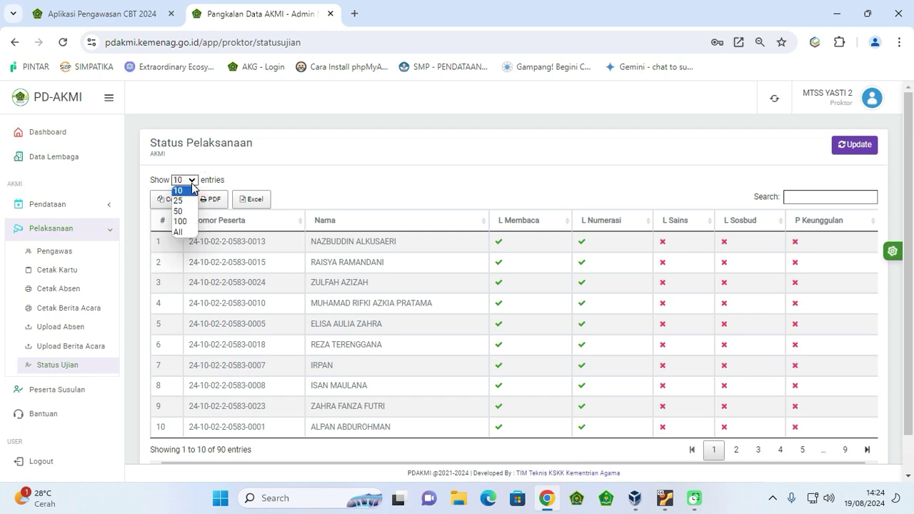
click(182, 225)
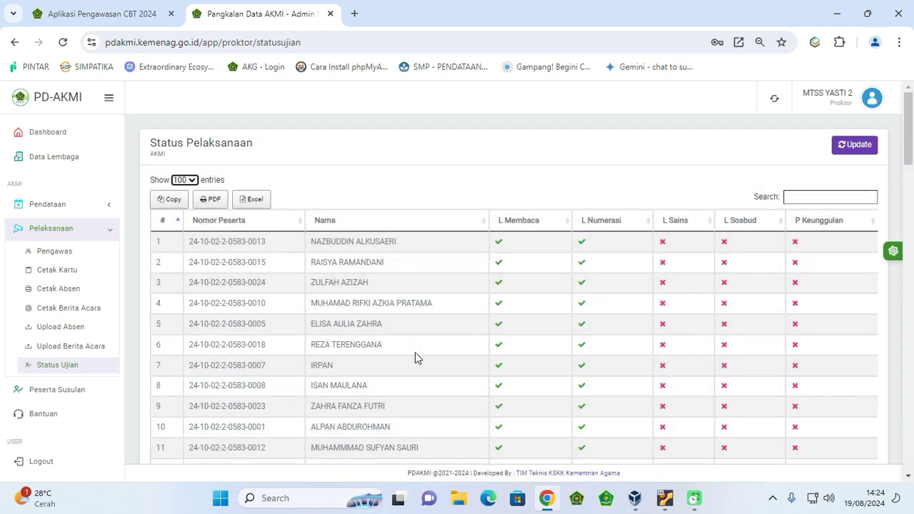
scroll(414, 352, down, 2)
scroll(415, 351, down, 8)
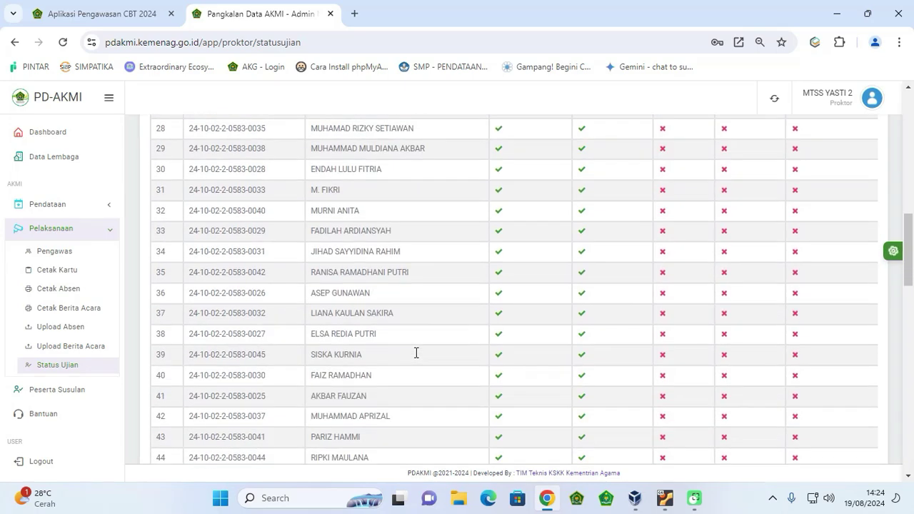
scroll(415, 352, down, 9)
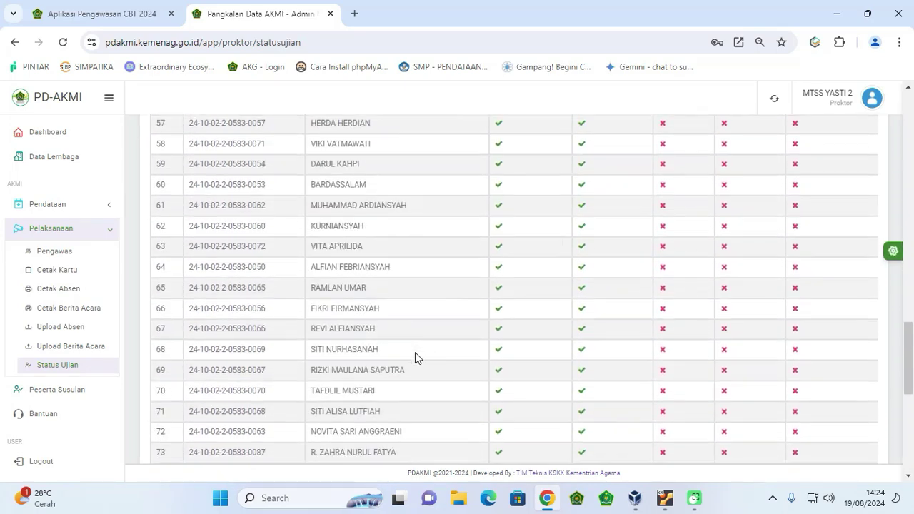
scroll(415, 352, down, 5)
scroll(414, 352, up, 9)
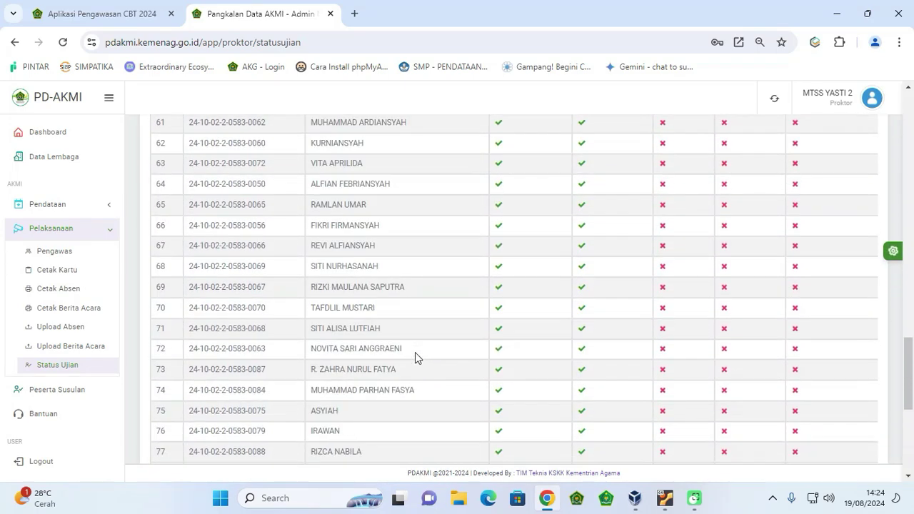
scroll(415, 354, up, 14)
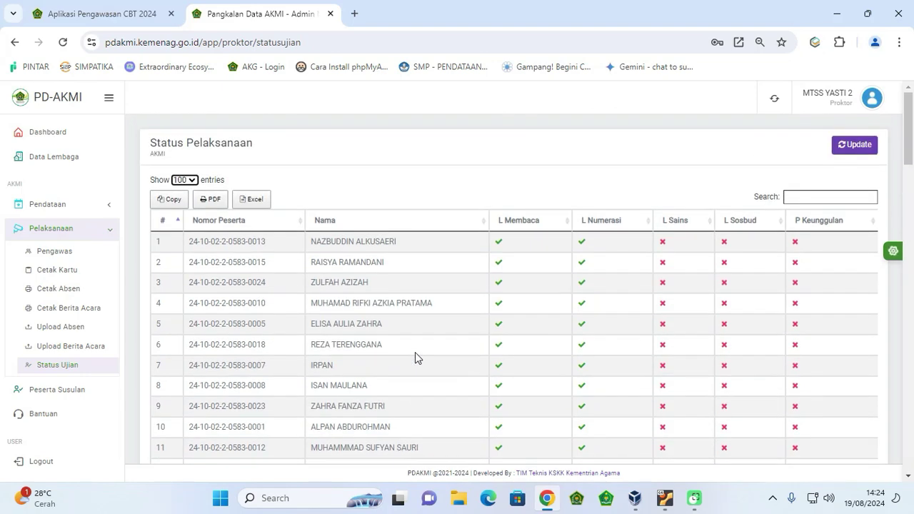
Step: Try to update the Status Pelaksanaan data from the server and dismiss the resulting message
click(850, 146)
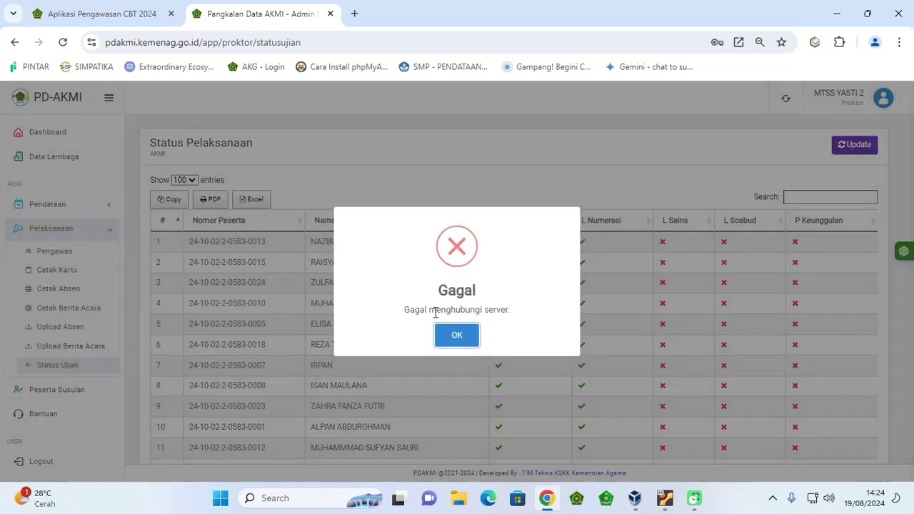
drag(401, 311, 504, 309)
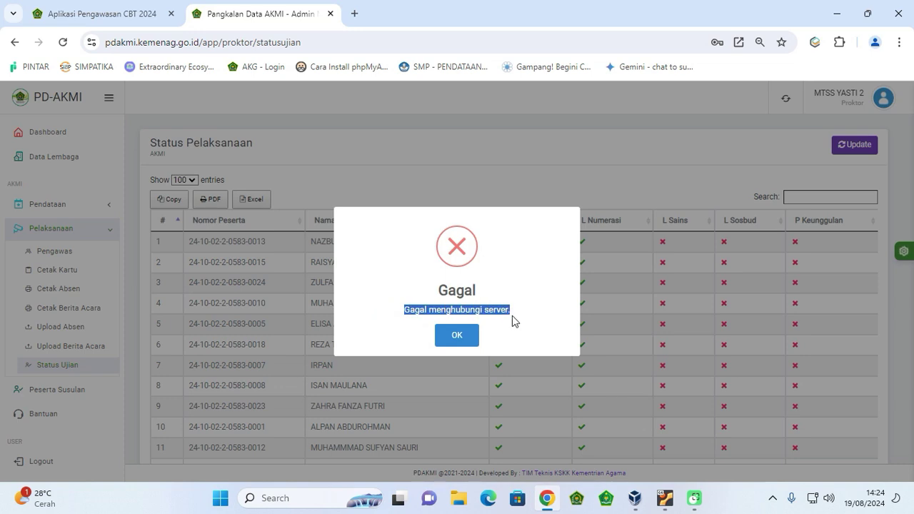
click(457, 335)
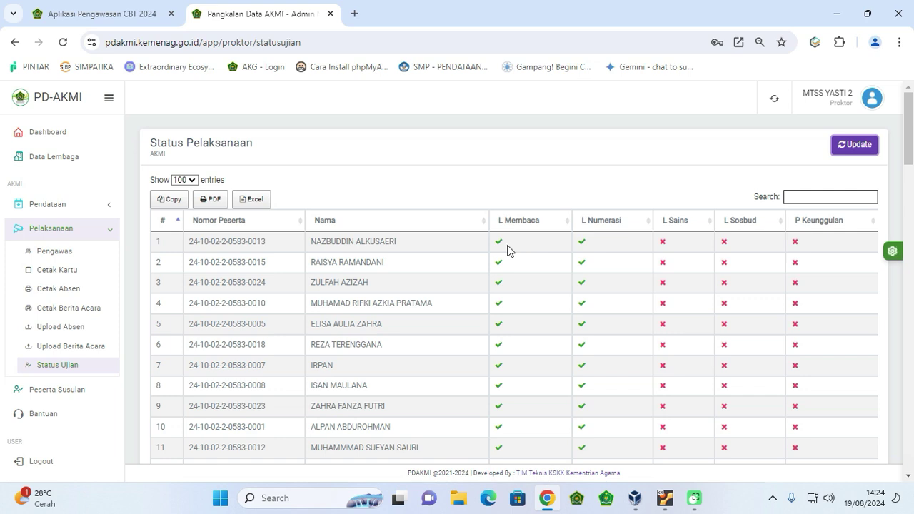
Step: Recheck the Berita Acara and Absen upload lists, the proctor login page and the Status Ujian table
click(97, 350)
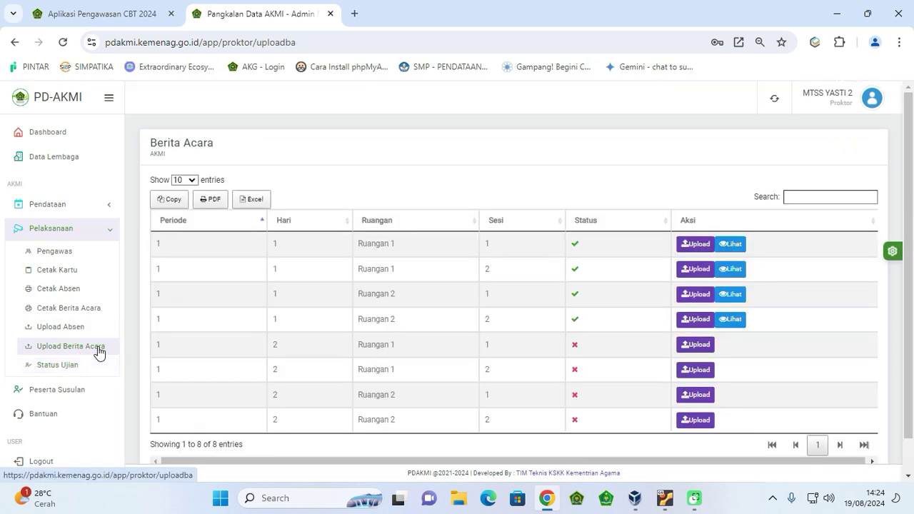
click(91, 330)
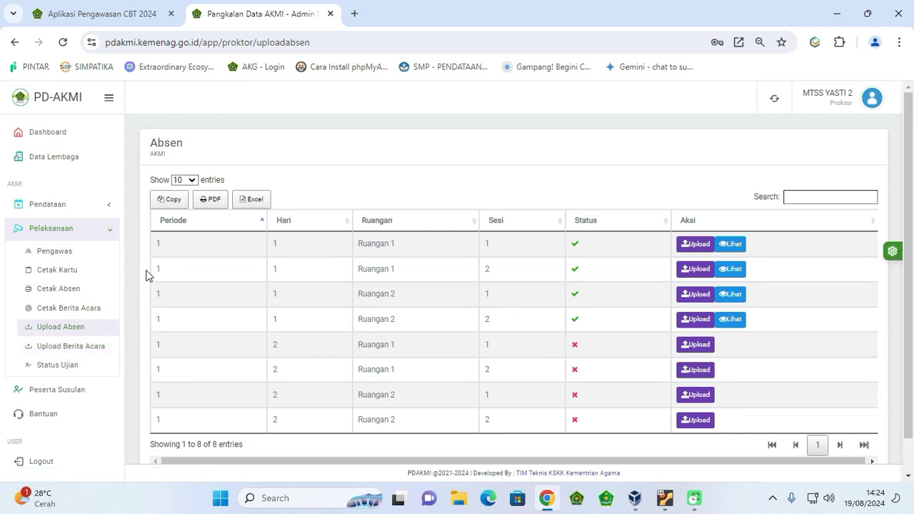
click(121, 12)
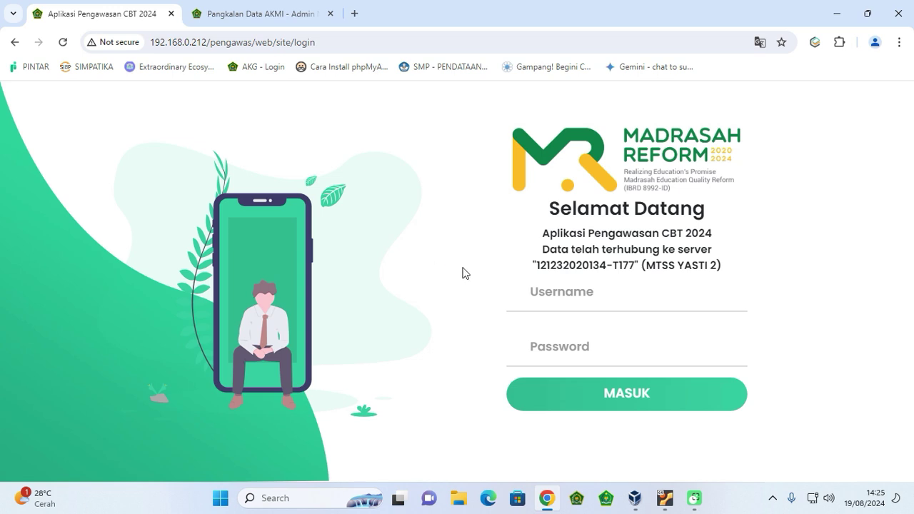
click(257, 12)
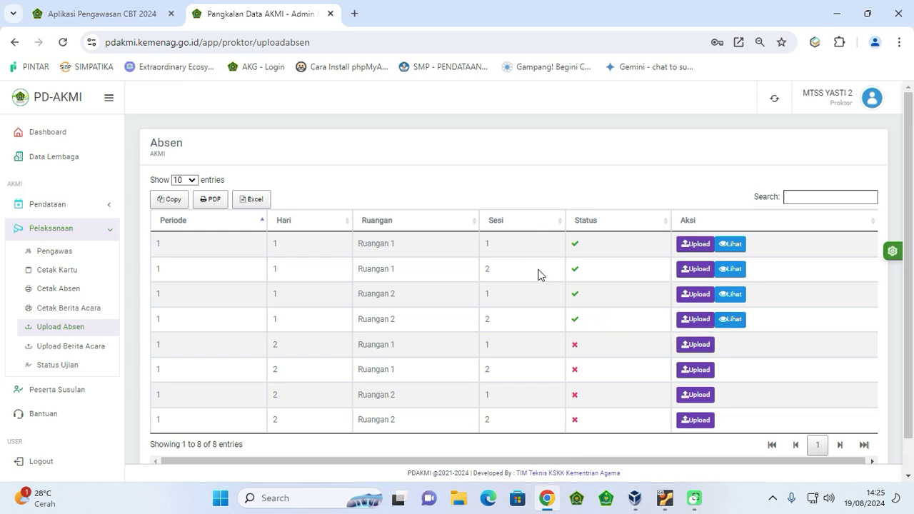
click(80, 371)
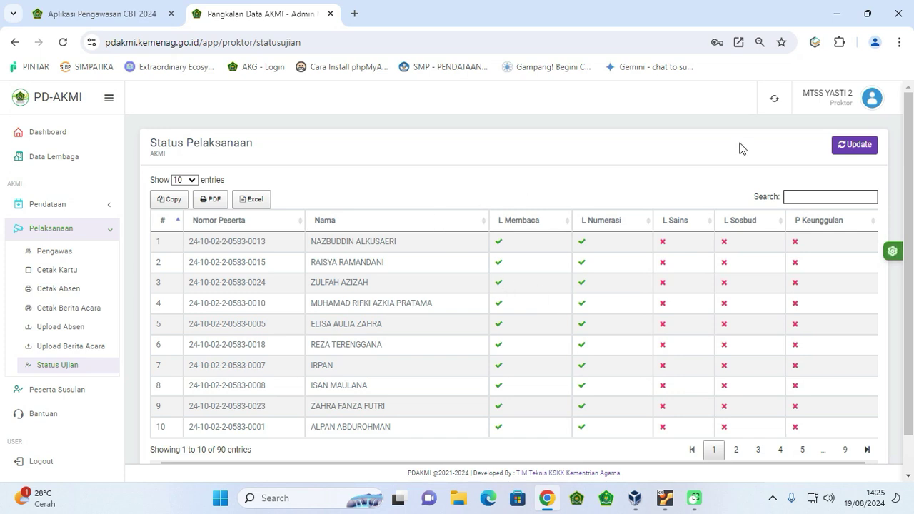
Step: Log out of the PD-AKMI proctor account and close its browser tab
click(853, 103)
click(853, 148)
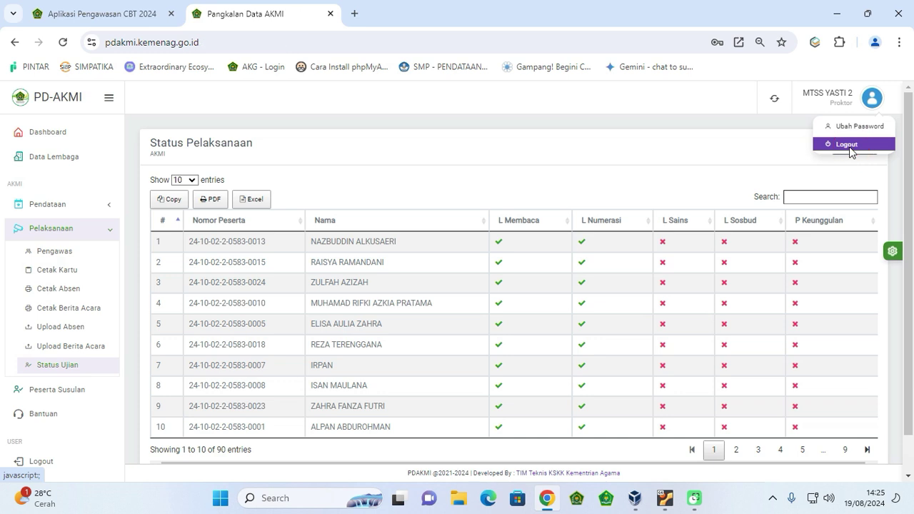
click(330, 13)
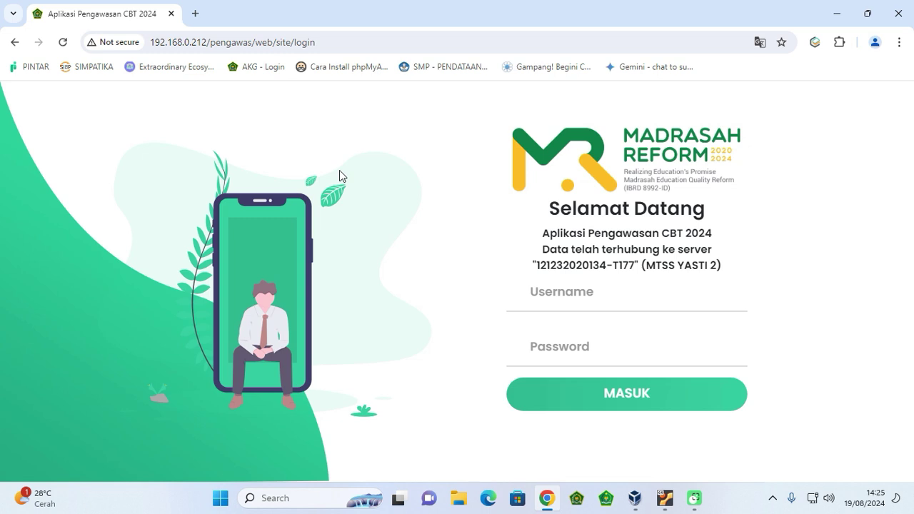
Step: Log in to the CBT proctor application with the server account password and open the Aktivasi Ujian page
click(581, 348)
key(ctrl+v)
click(581, 382)
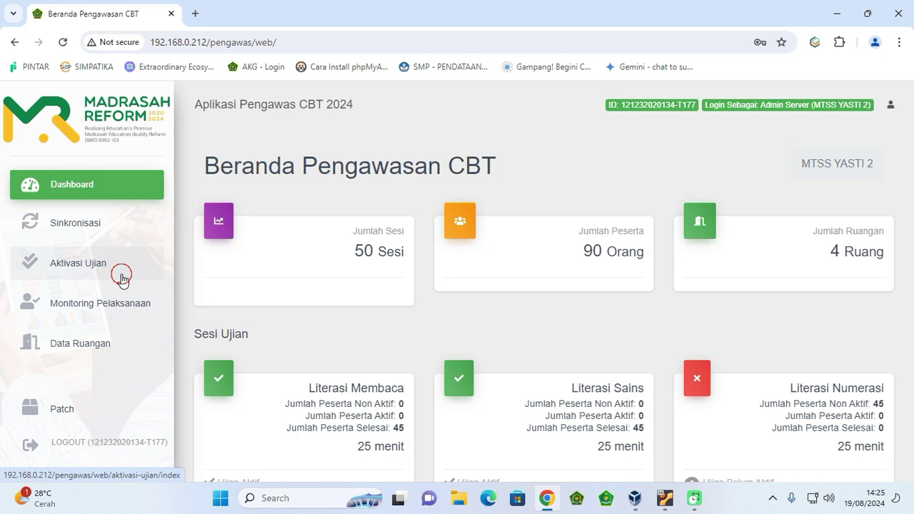
click(122, 278)
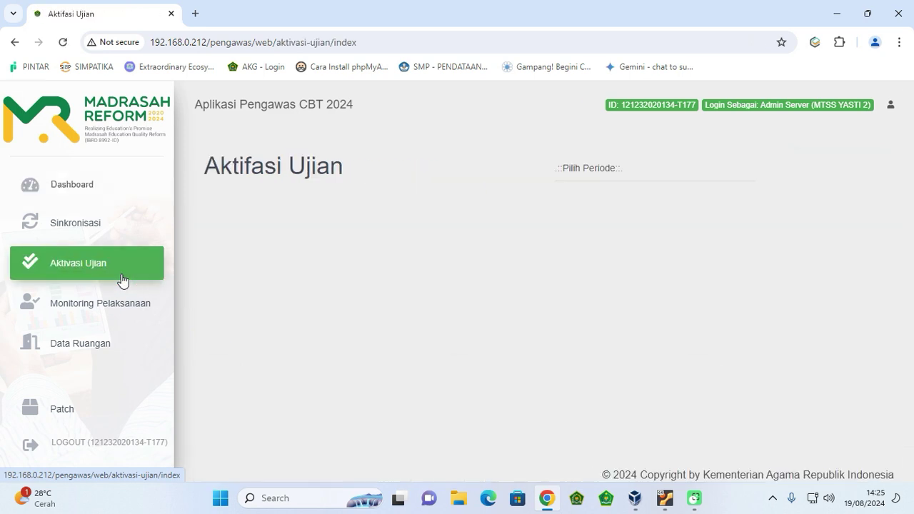
Step: Display the Periode 1 exams and review the activation status of the first-session tests LM-1-1 through PK-1-1
click(617, 173)
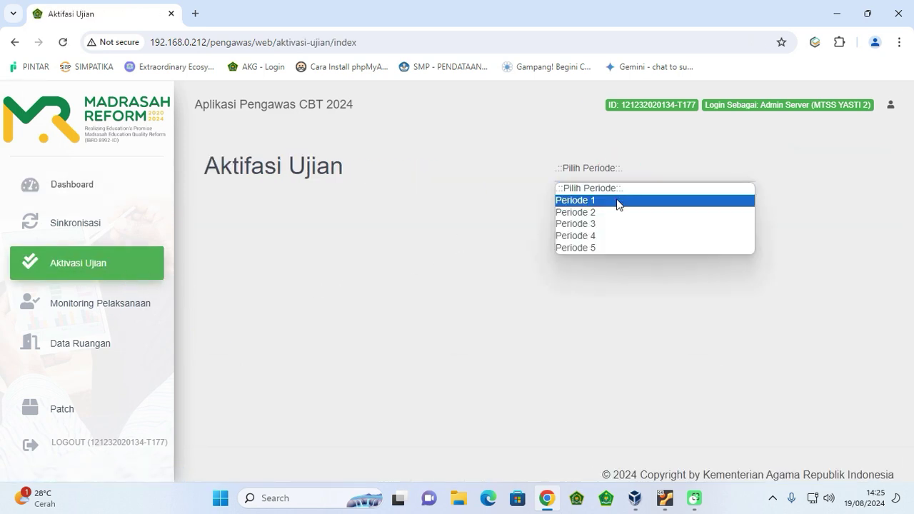
click(617, 201)
scroll(469, 271, down, 1)
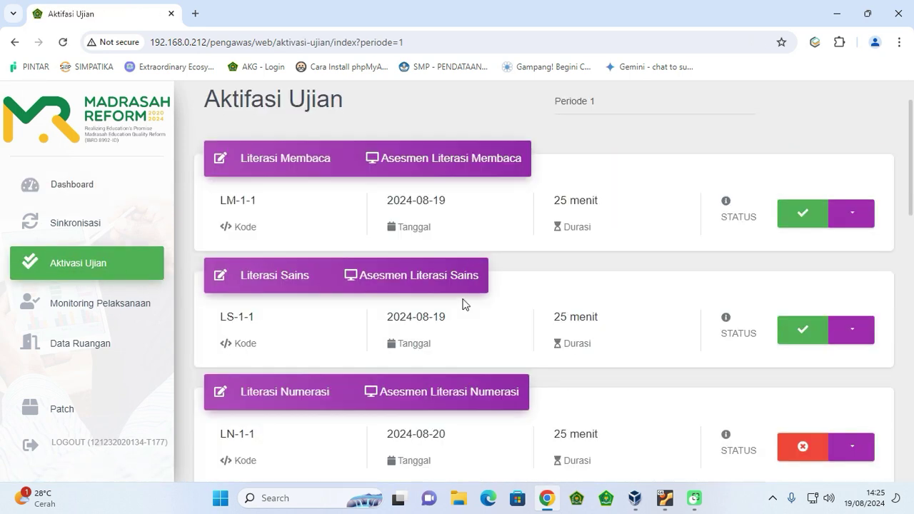
scroll(466, 305, down, 1)
scroll(449, 368, down, 3)
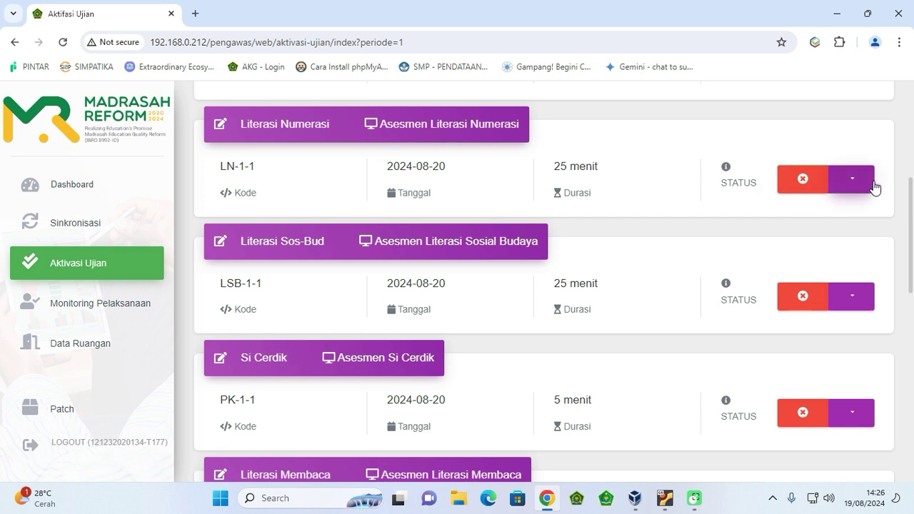
Step: Examine the 2024-08-20 exam codes of both sessions, LN-1-1 to PK-1-1 and LN-1-2 to PK-1-2, and the activation option for LN-1-1
double_click(257, 166)
double_click(259, 284)
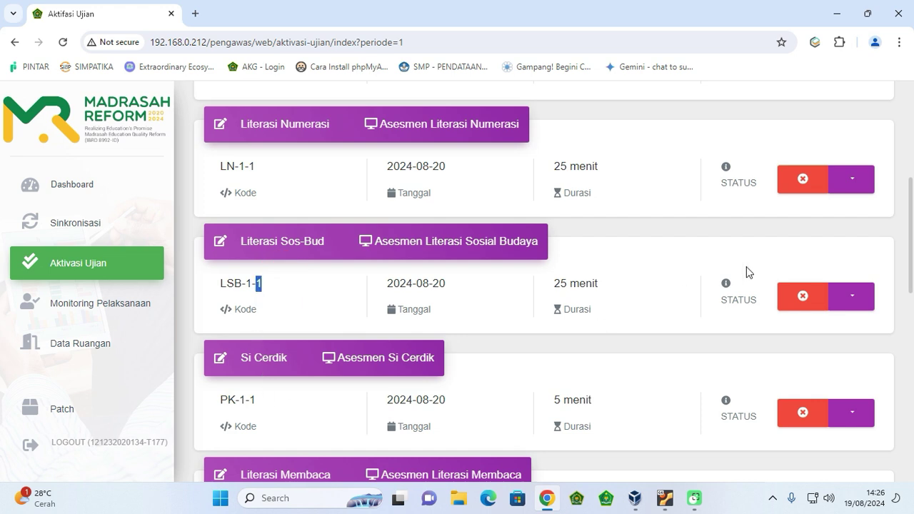
click(861, 191)
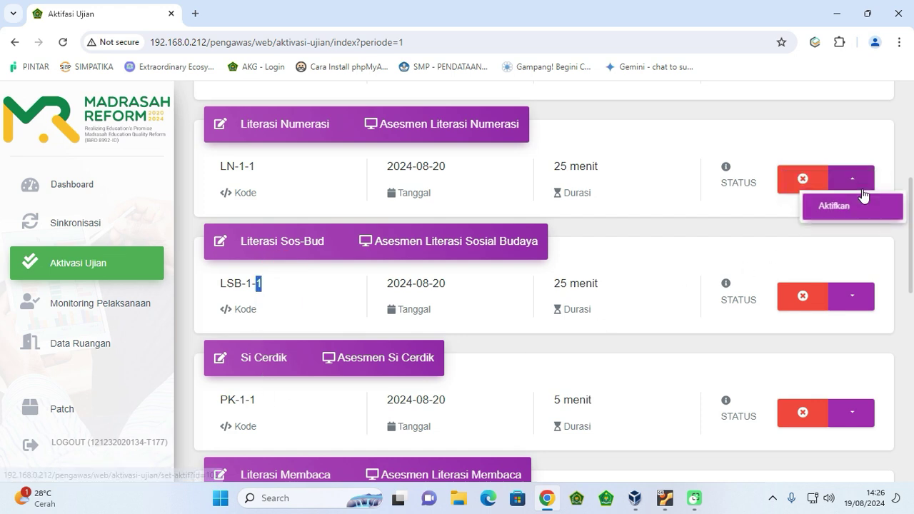
click(626, 135)
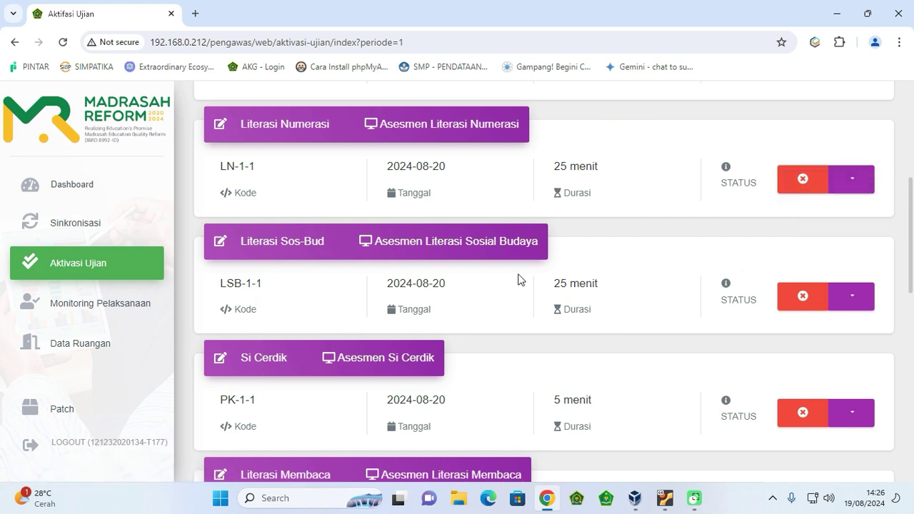
scroll(482, 270, down, 3)
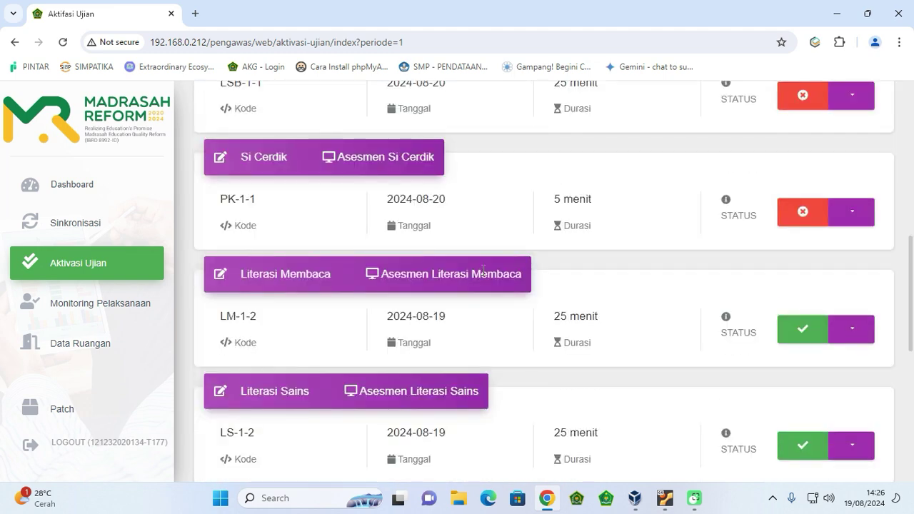
scroll(447, 222, down, 3)
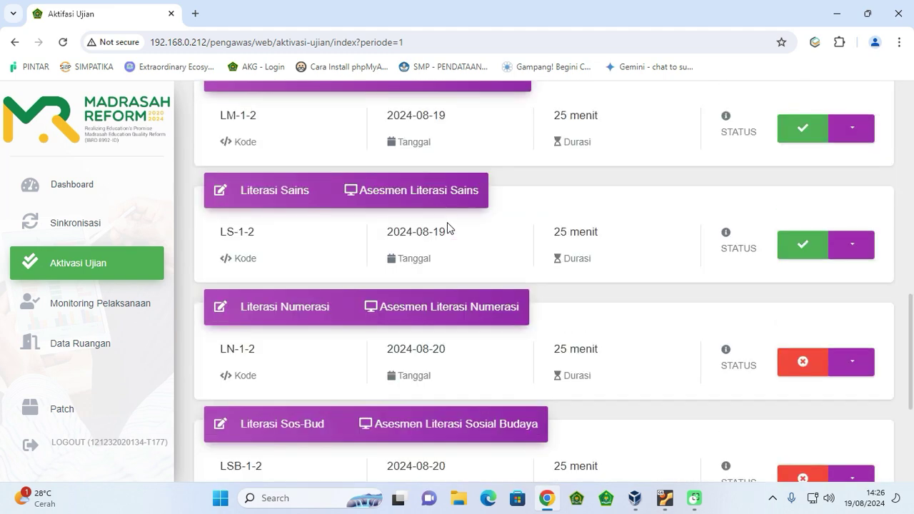
scroll(447, 222, down, 3)
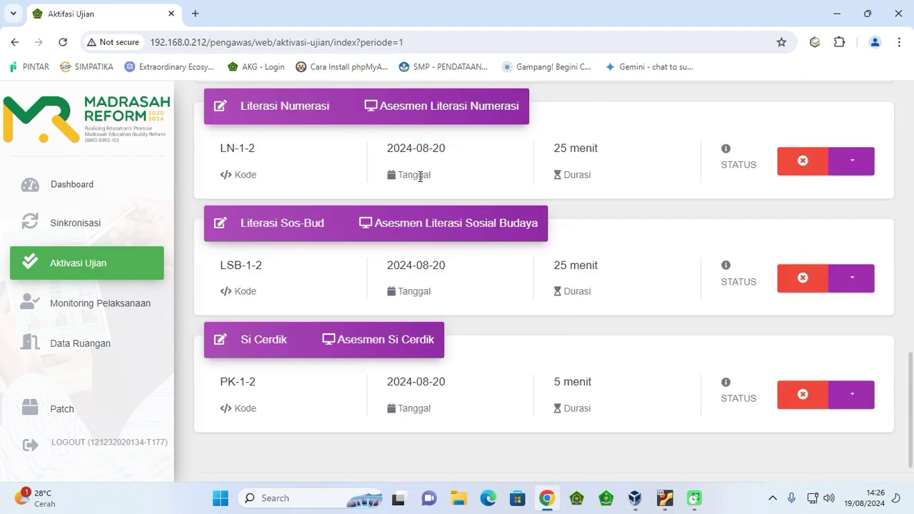
double_click(251, 148)
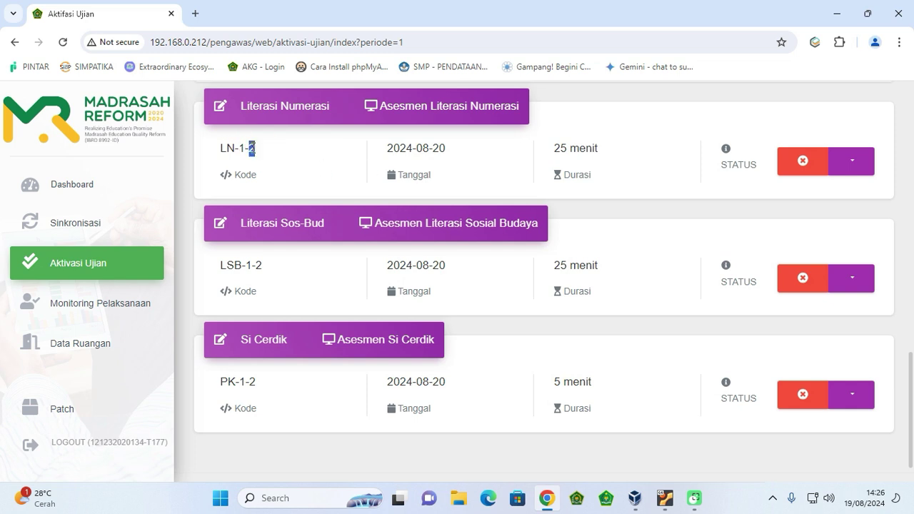